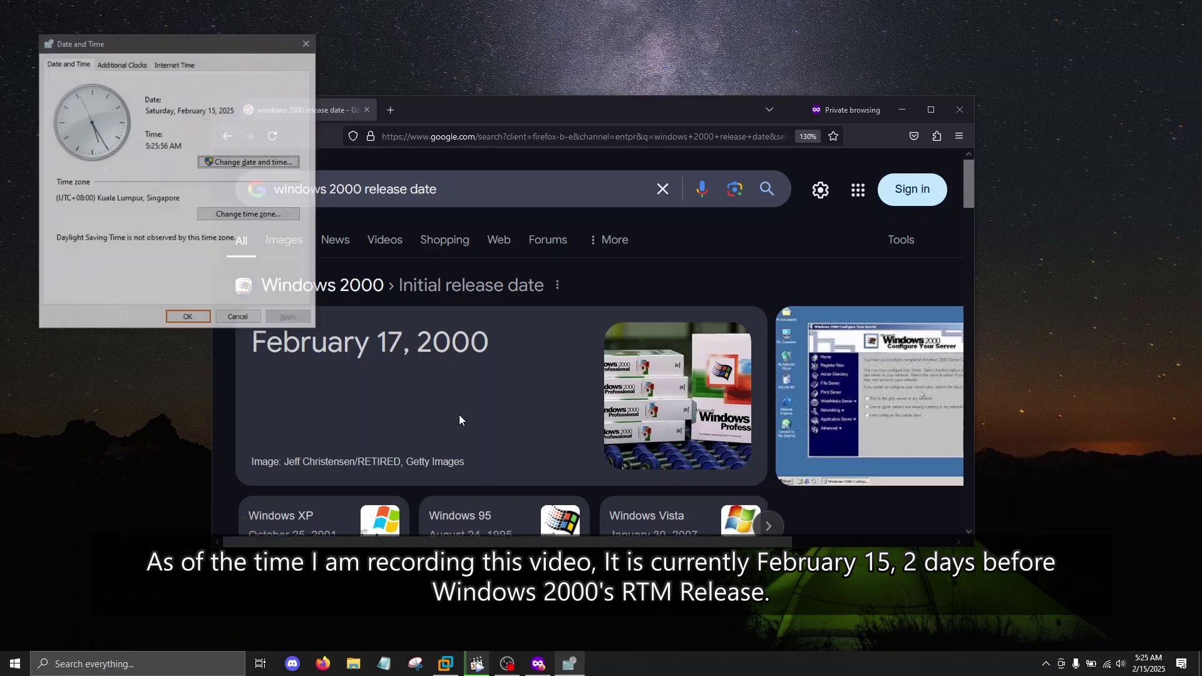
left_click_drag(129, 49, 529, 198)
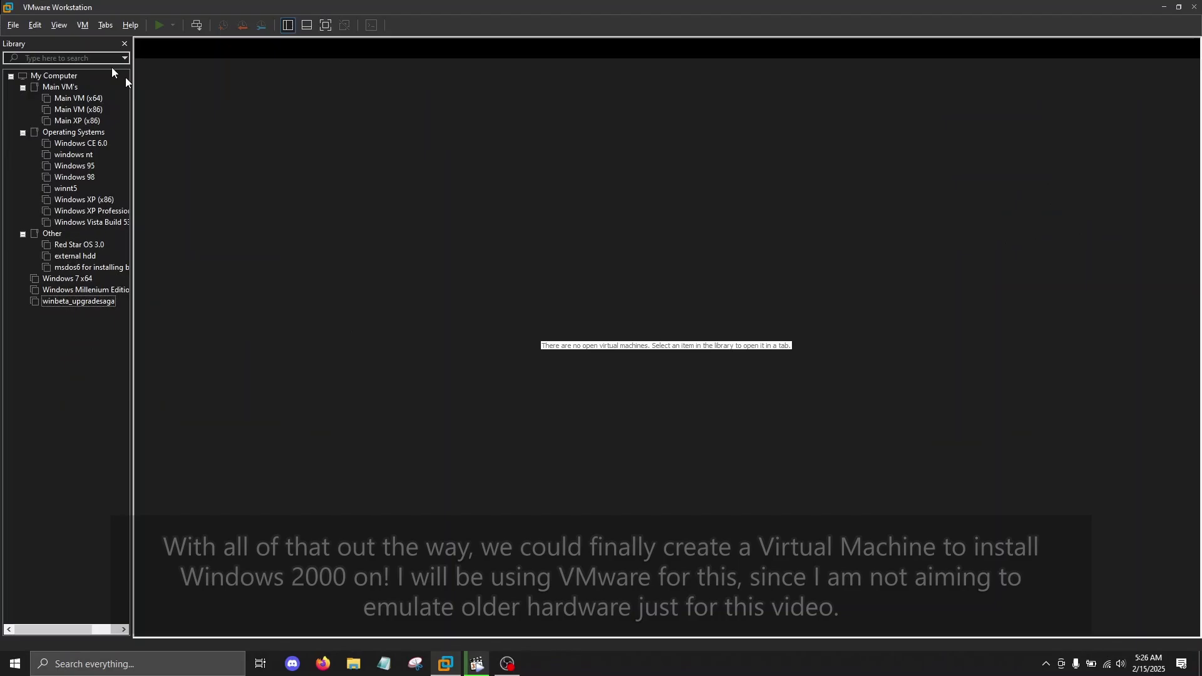
Step: Start a new custom virtual machine with Workstation 6.5-7.x hardware compatibility and continue past the installation source
left_click(15, 25)
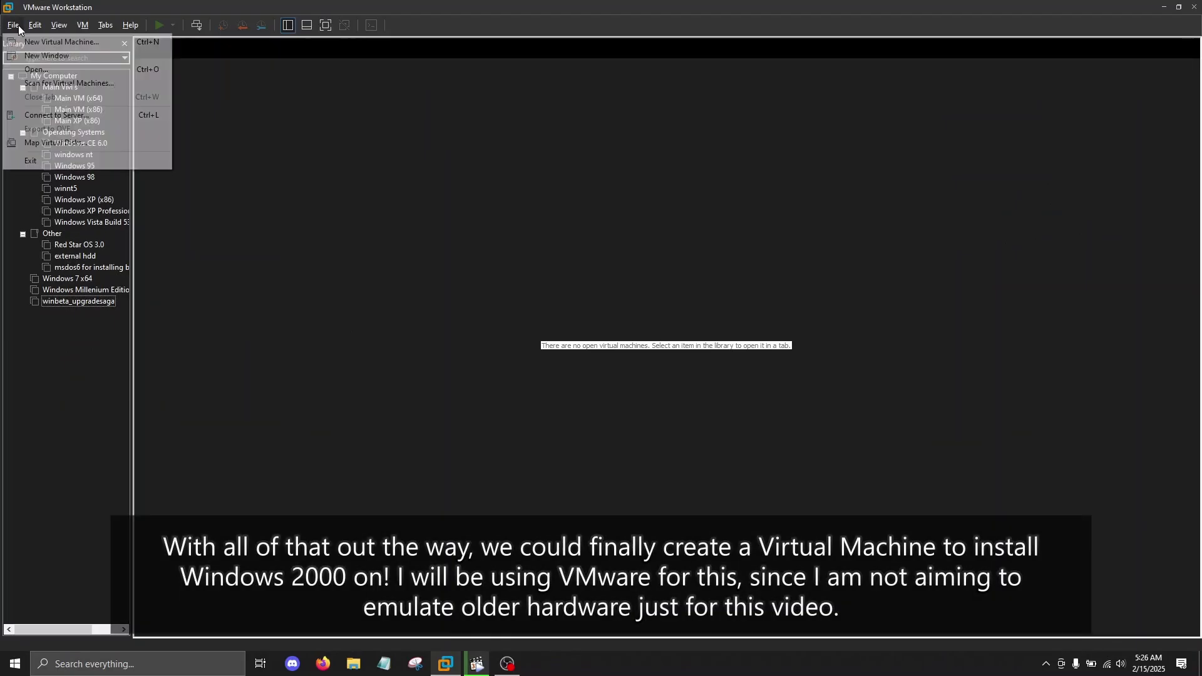
left_click(44, 42)
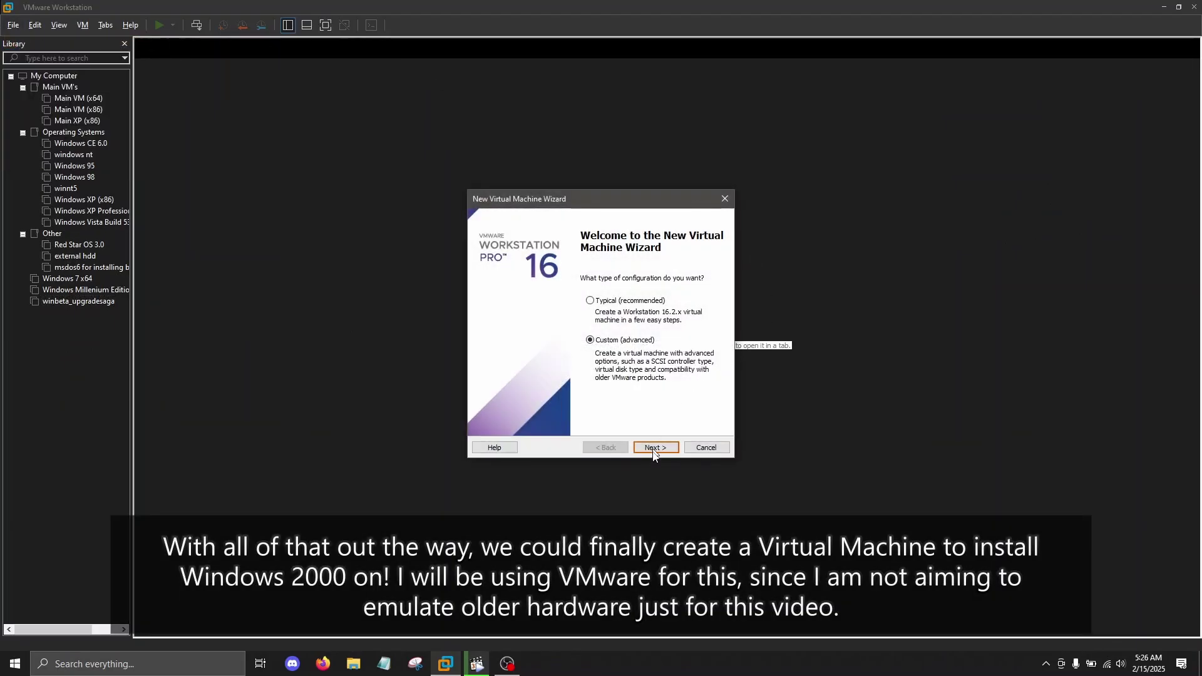
left_click(653, 447)
left_click(638, 264)
left_click(636, 390)
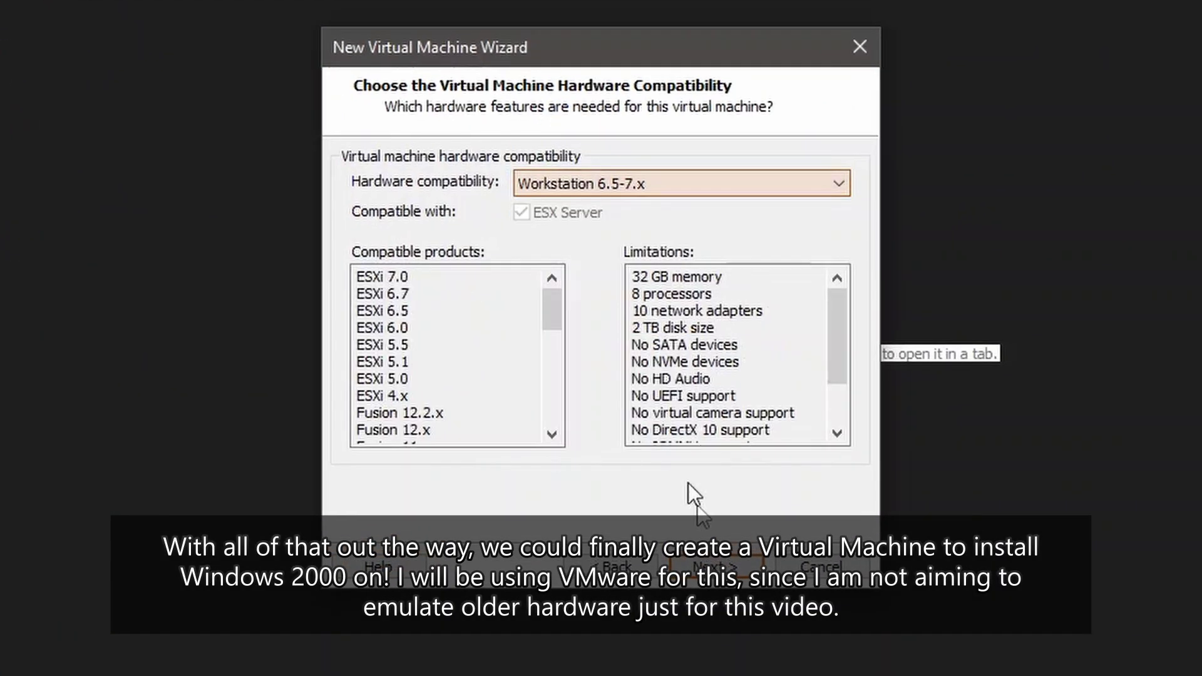
left_click(719, 568)
left_click(720, 569)
Step: Choose Windows 2000 Professional as the Microsoft Windows guest operating system version
left_click(509, 328)
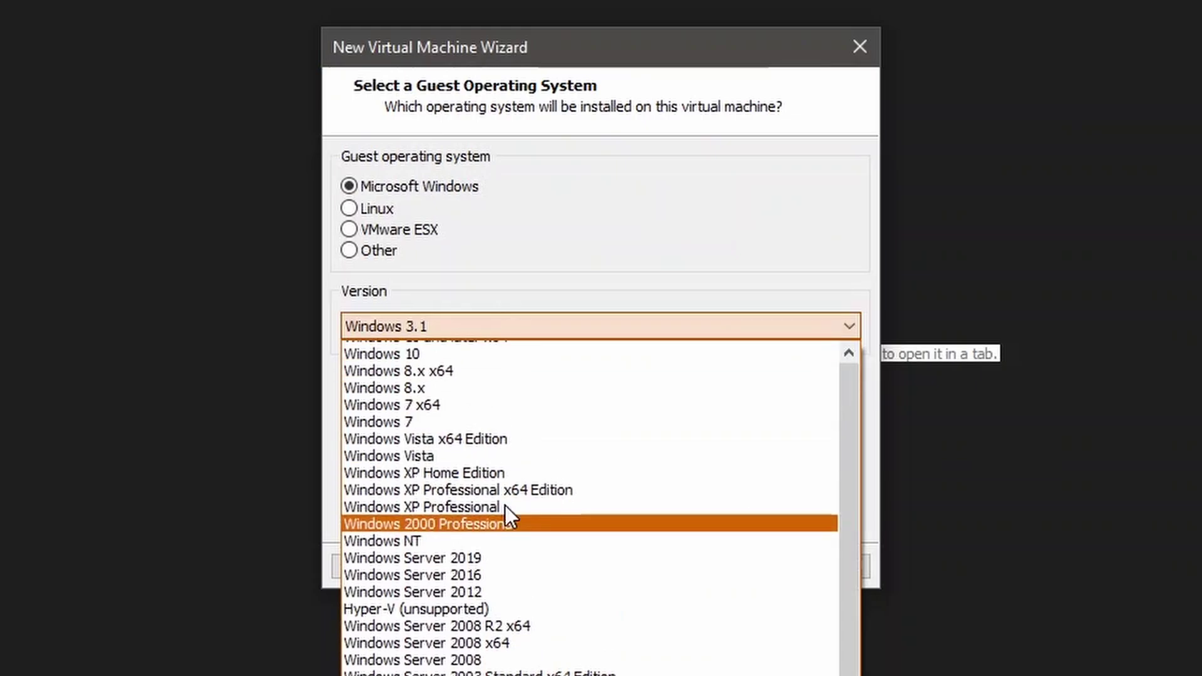
scroll(479, 389, "up", 1)
scroll(489, 556, "down", 1)
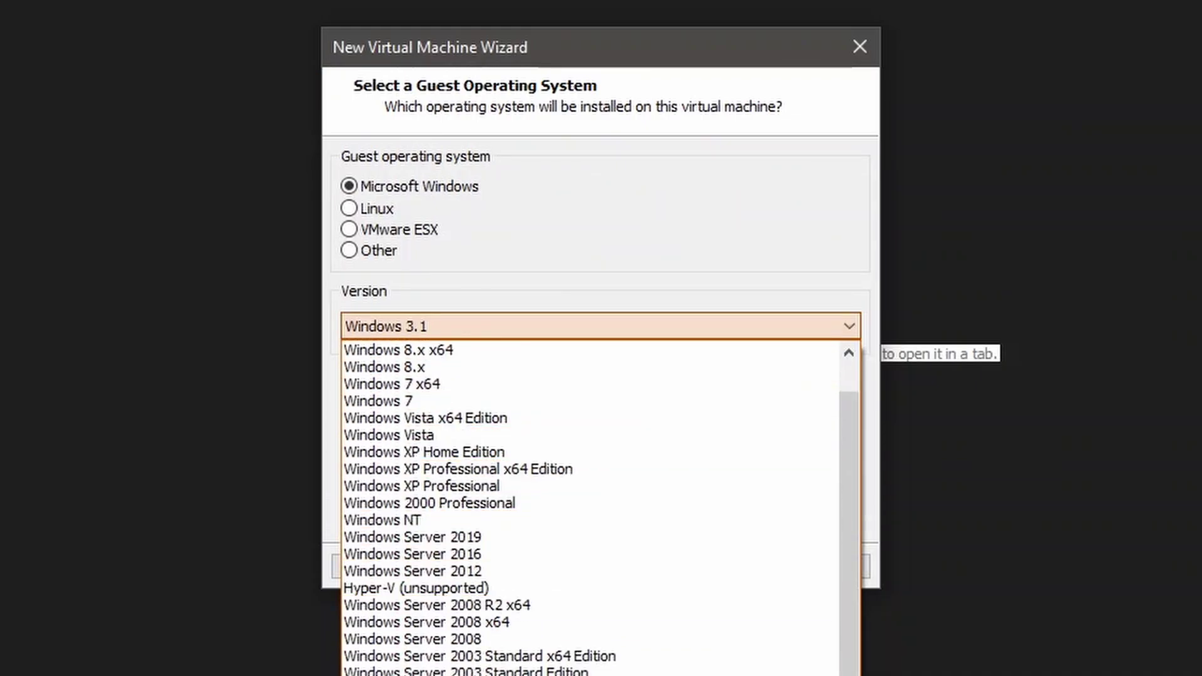
left_click(463, 503)
left_click(754, 566)
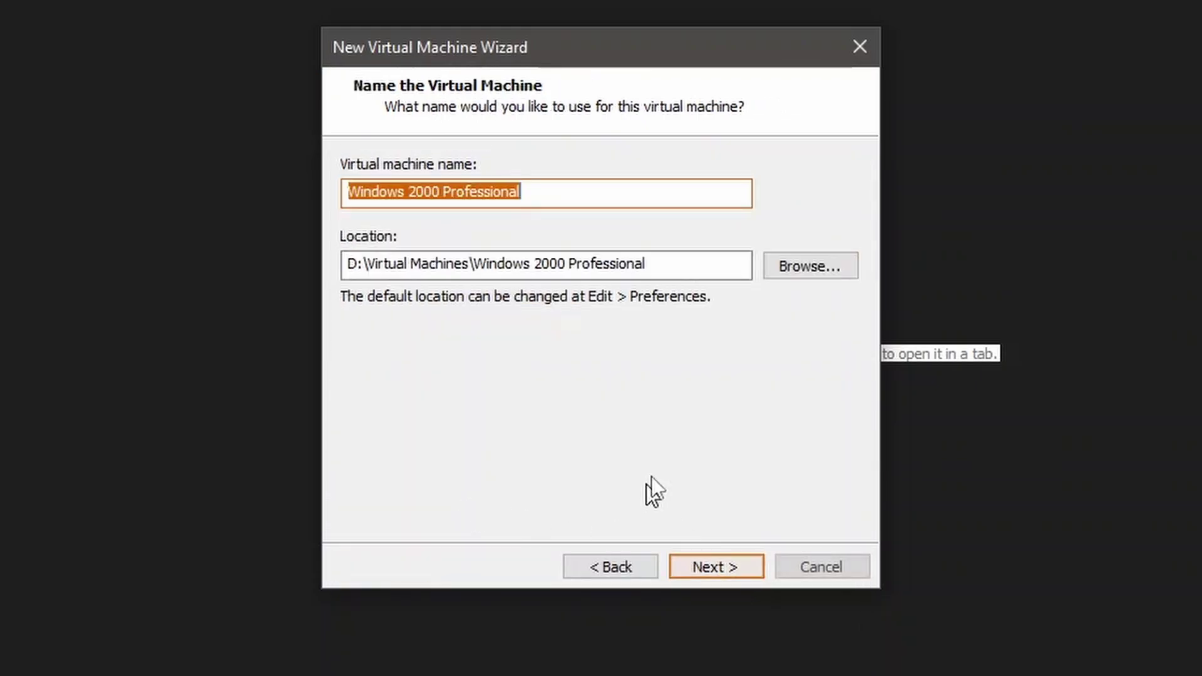
Step: Keep the default virtual machine name, location, single processor and network type, and allocate 512 MB of memory
left_click(689, 571)
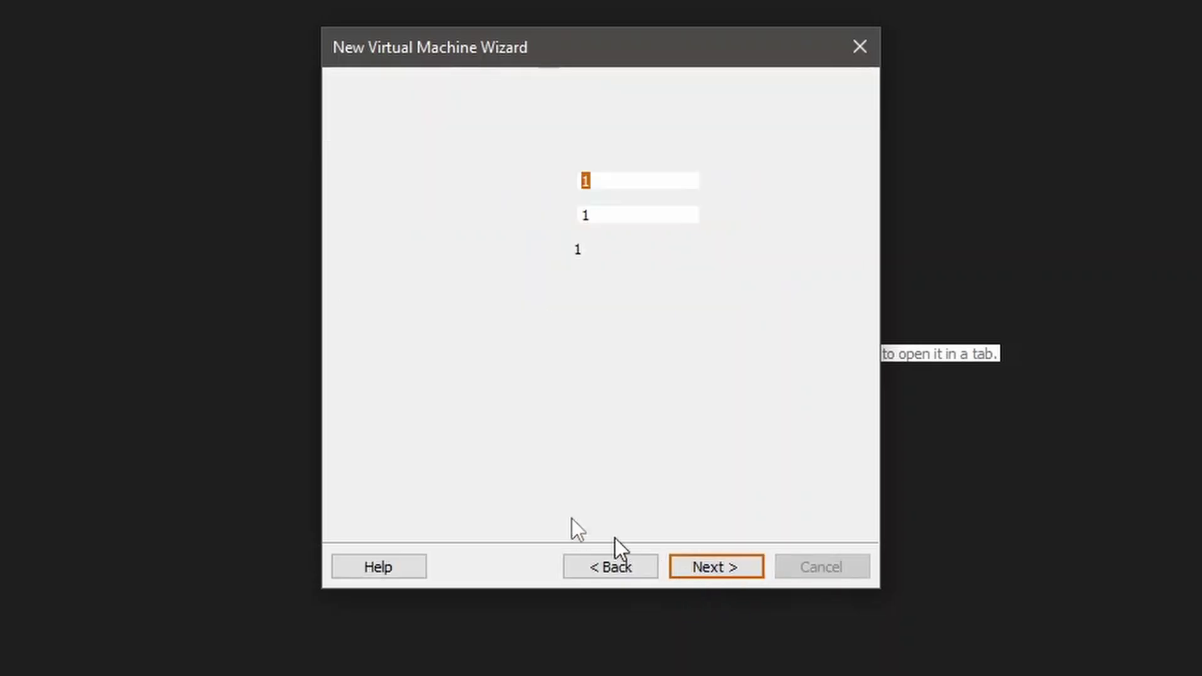
left_click(708, 568)
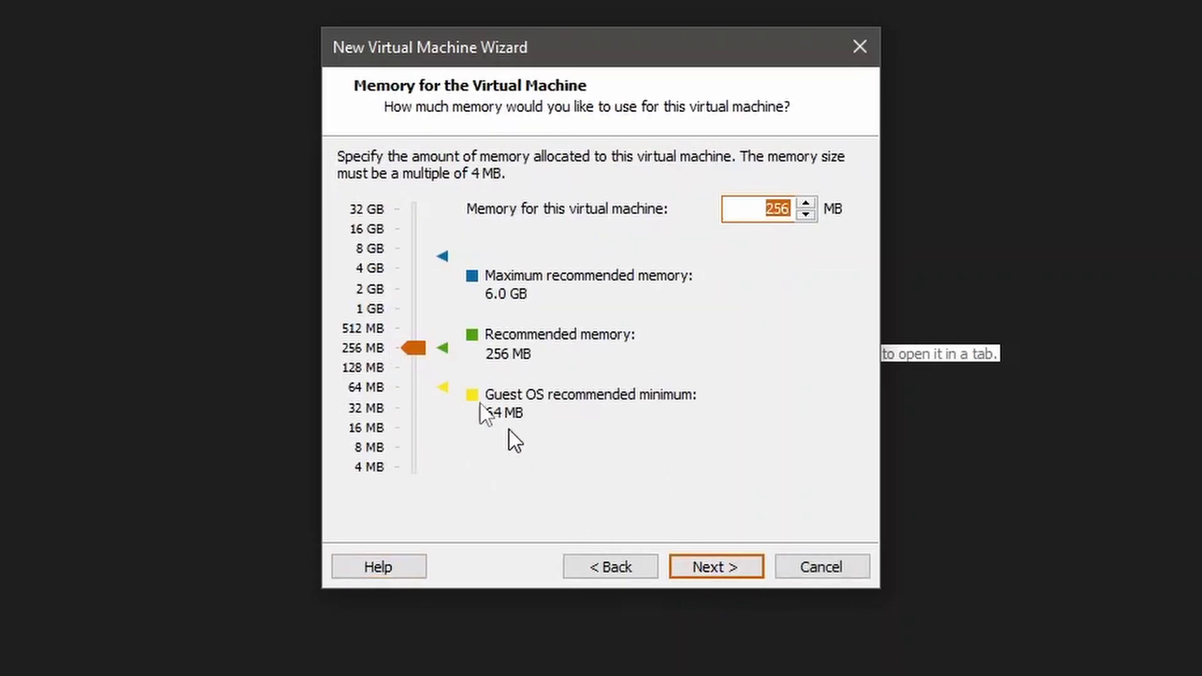
left_click(739, 566)
left_click(737, 566)
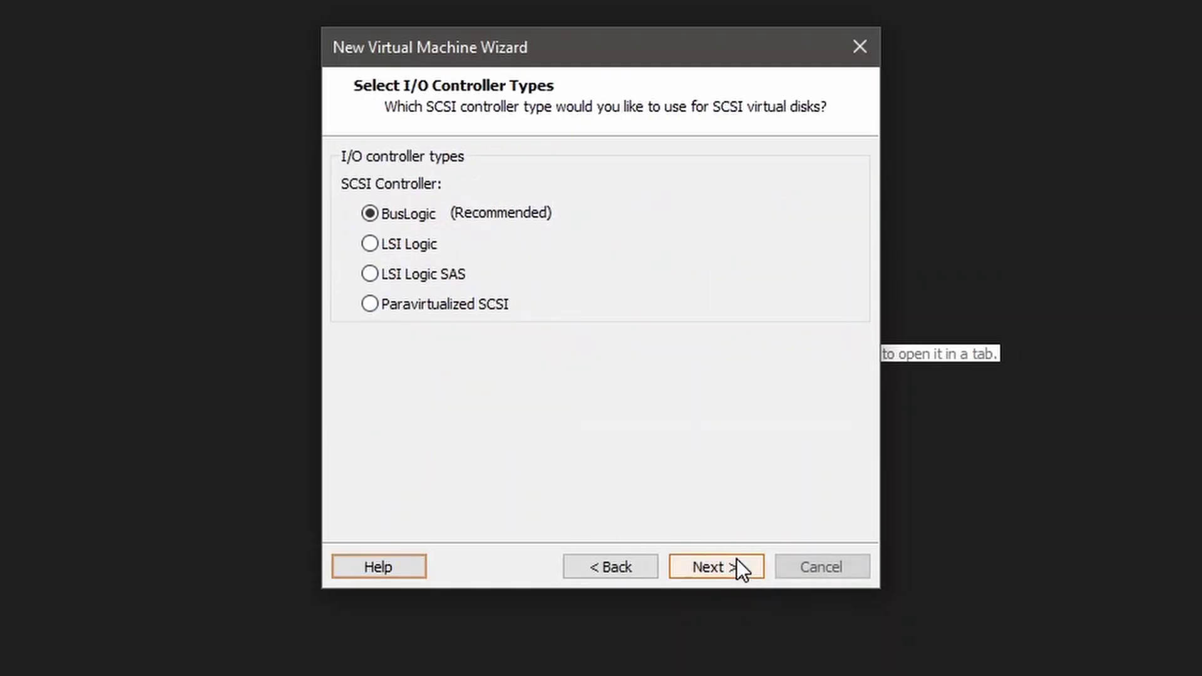
Step: Keep the BusLogic controller and give the virtual machine a new 8 GB IDE disk stored as a single file
left_click(737, 566)
left_click(737, 566)
left_click(642, 568)
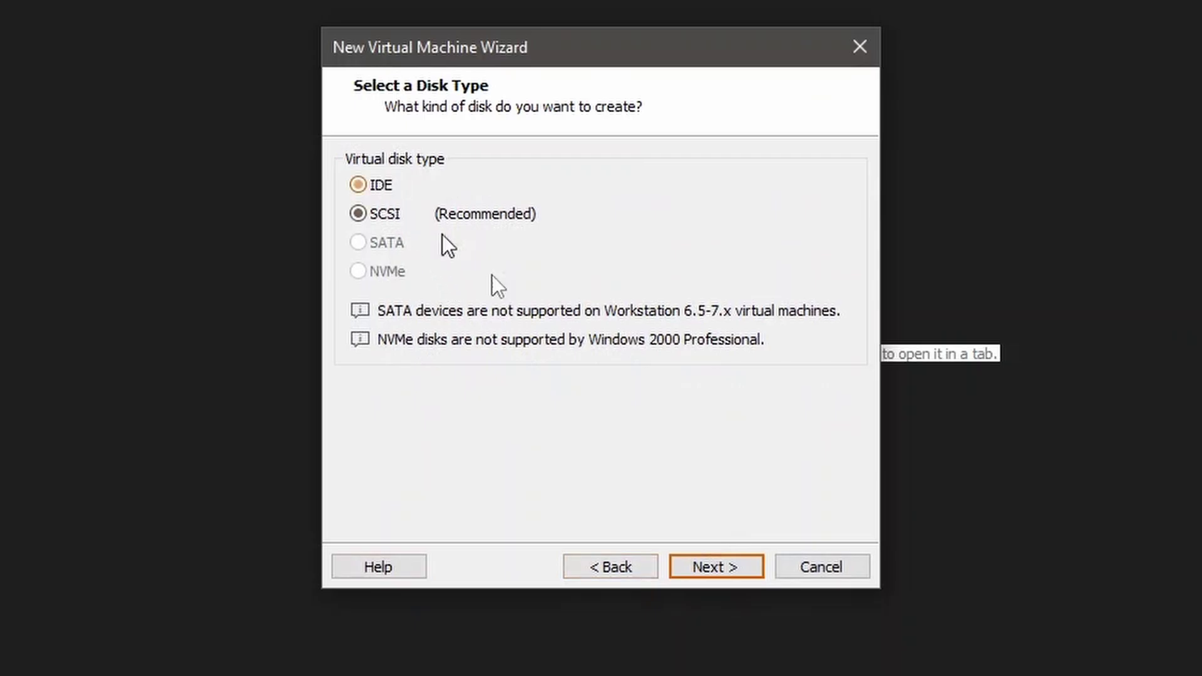
left_click(706, 565)
left_click(709, 566)
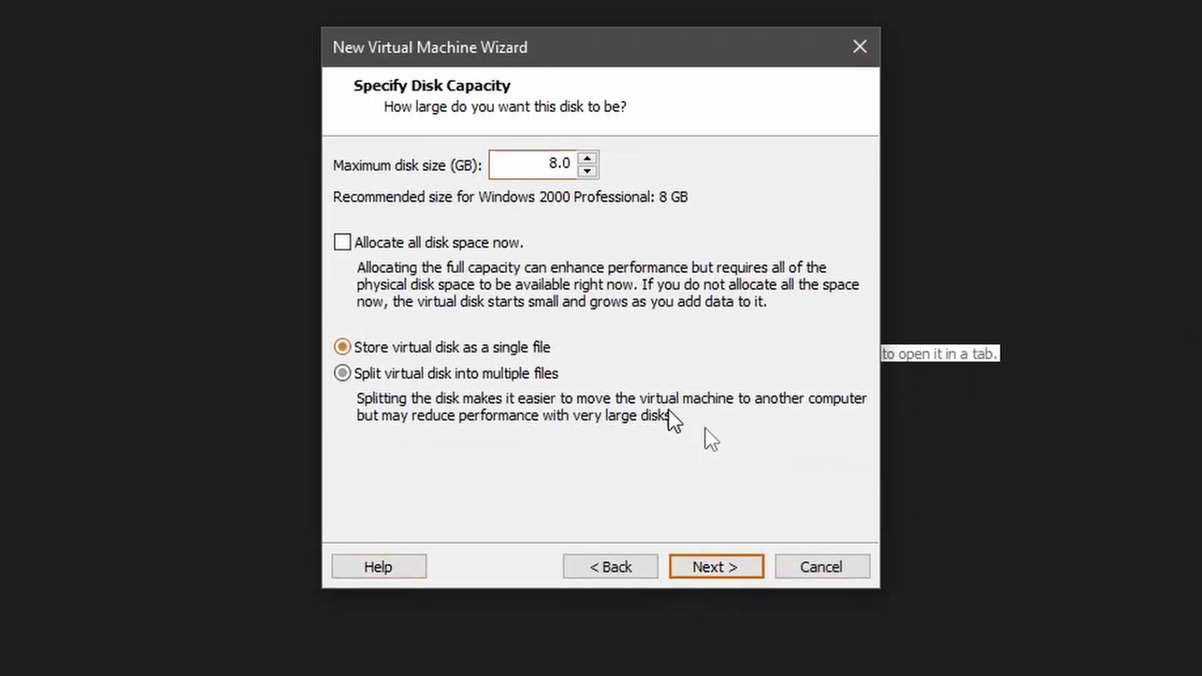
left_click(689, 565)
left_click(708, 567)
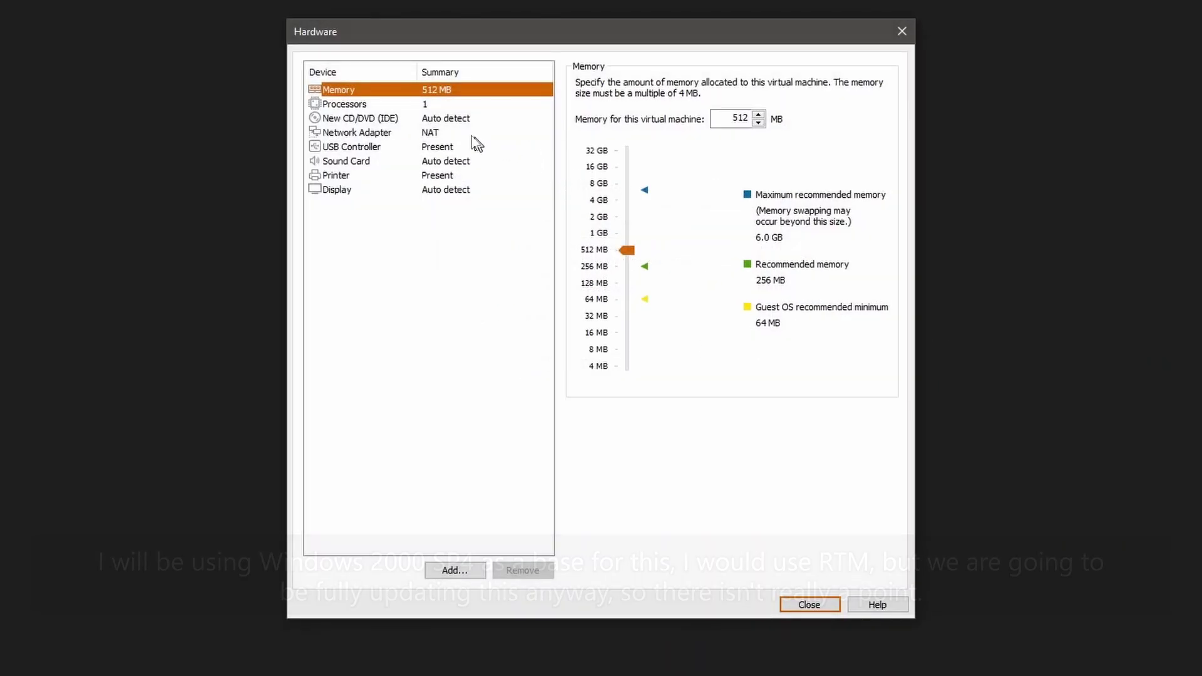
Step: Set the virtual CD/DVD drive to use the ISO image EN_WIN2000_PRO_SP4.ISO
left_click(438, 118)
left_click(654, 185)
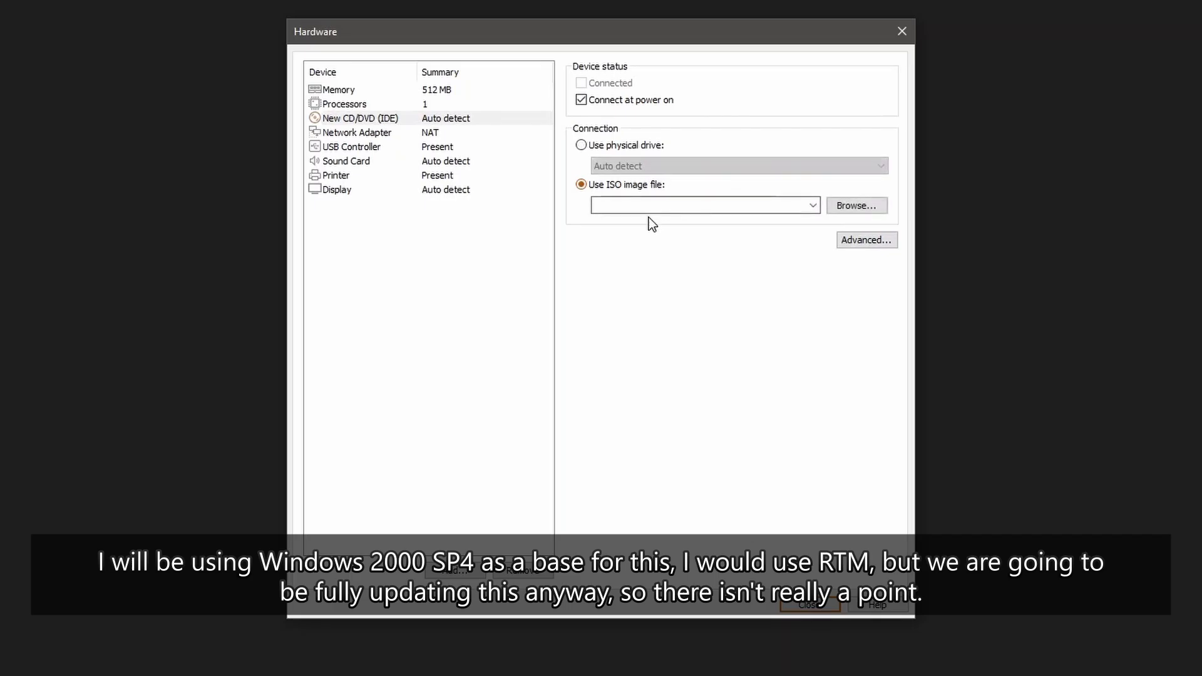
left_click(813, 205)
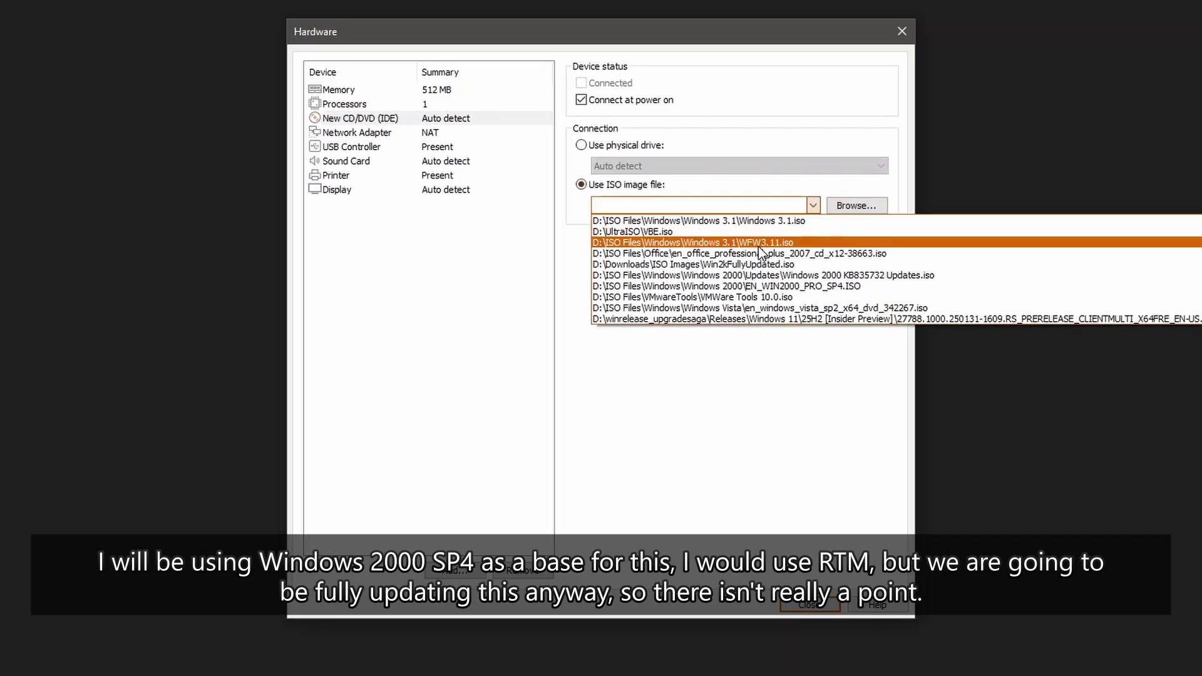
left_click(641, 287)
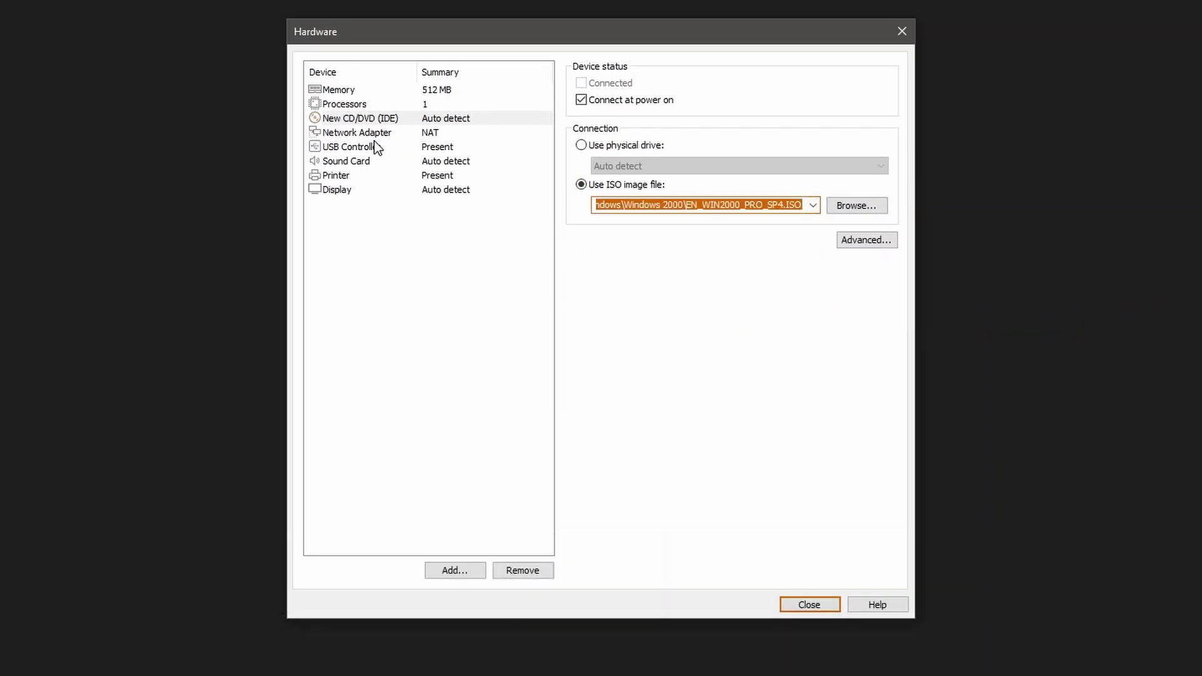
Step: Turn on free stretch display scaling for the virtual machine and finish creating it
left_click(388, 134)
left_click(347, 187)
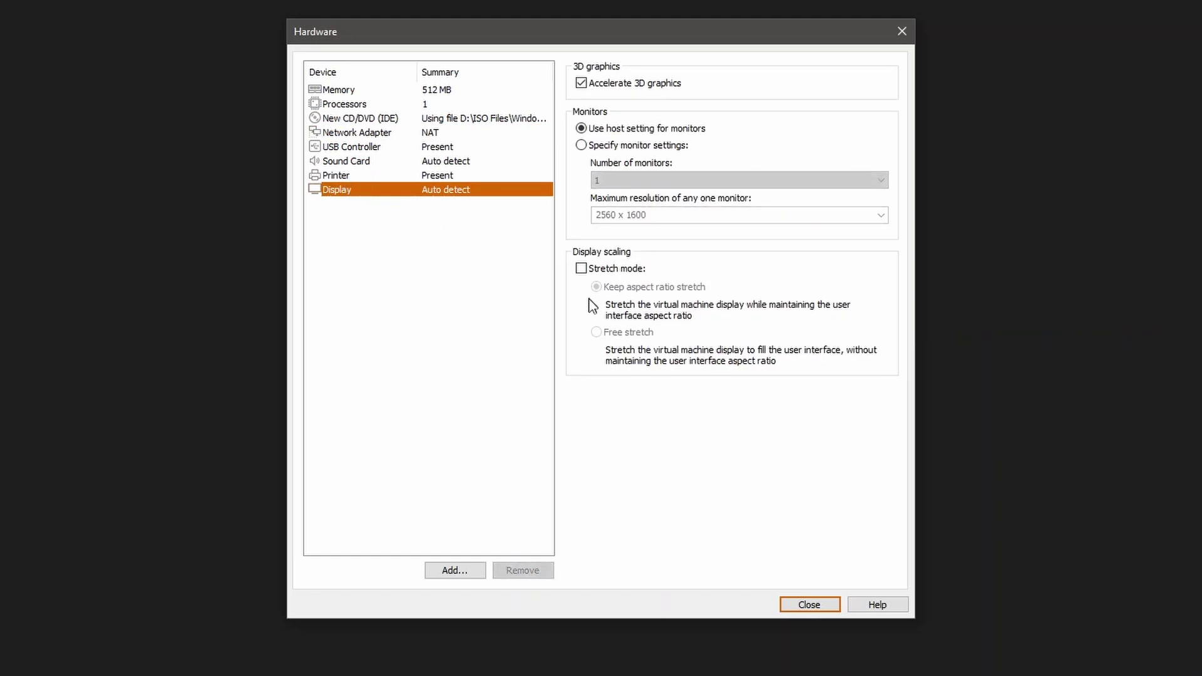
left_click(629, 330)
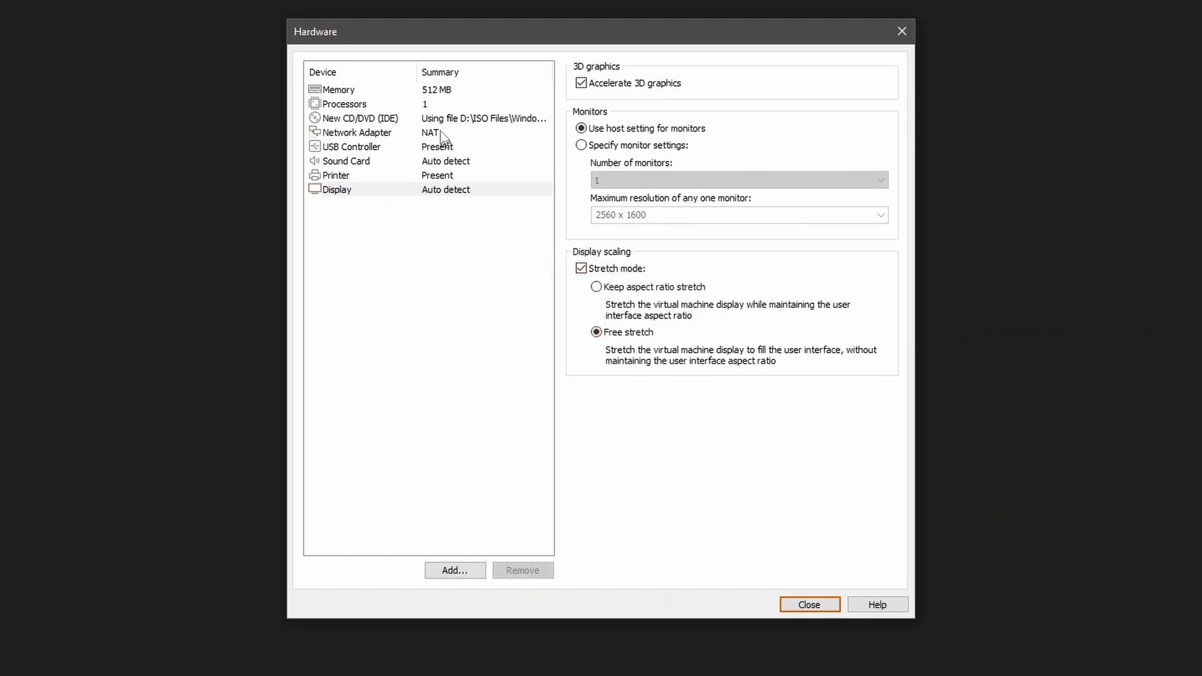
left_click(426, 119)
left_click(416, 133)
left_click(811, 603)
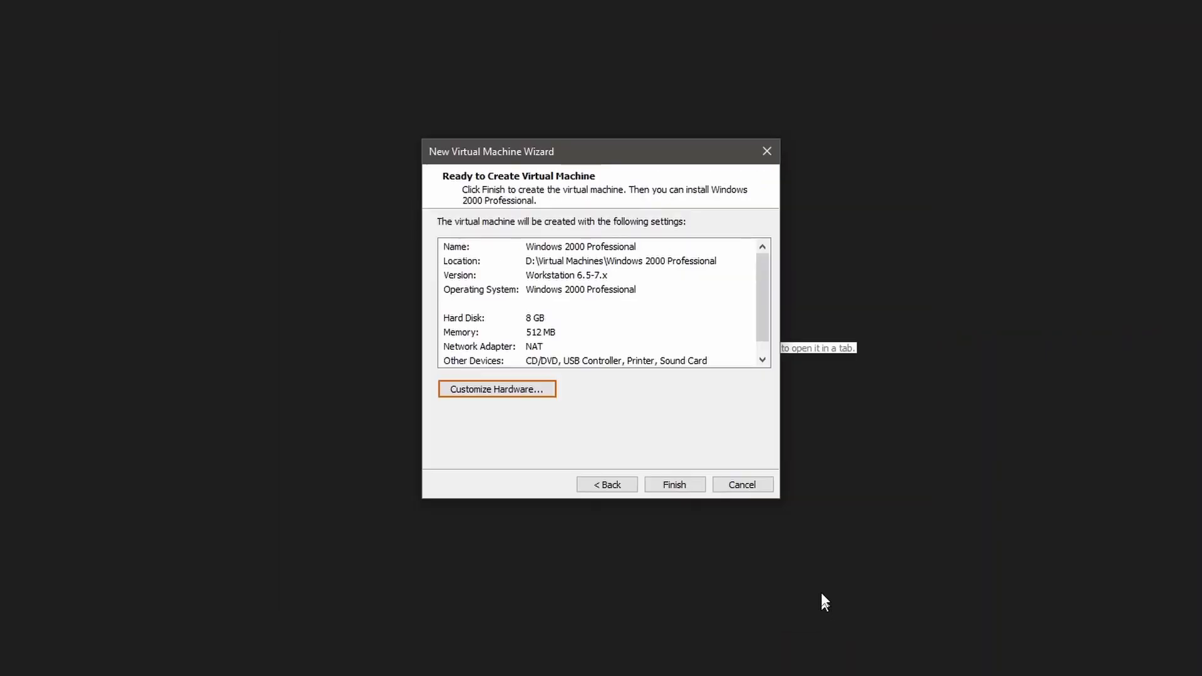
left_click(669, 488)
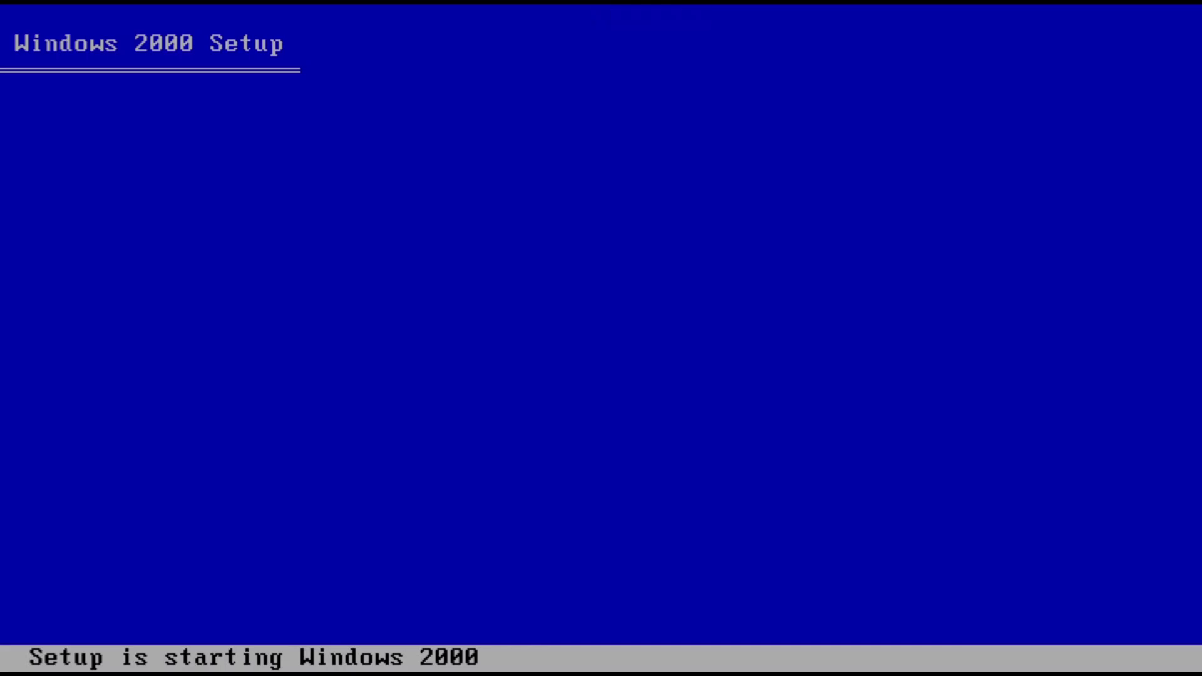
Step: Start Windows 2000 Professional Setup, accept the license agreement and install onto the unpartitioned space of the 8190 MB disk
key("Return")
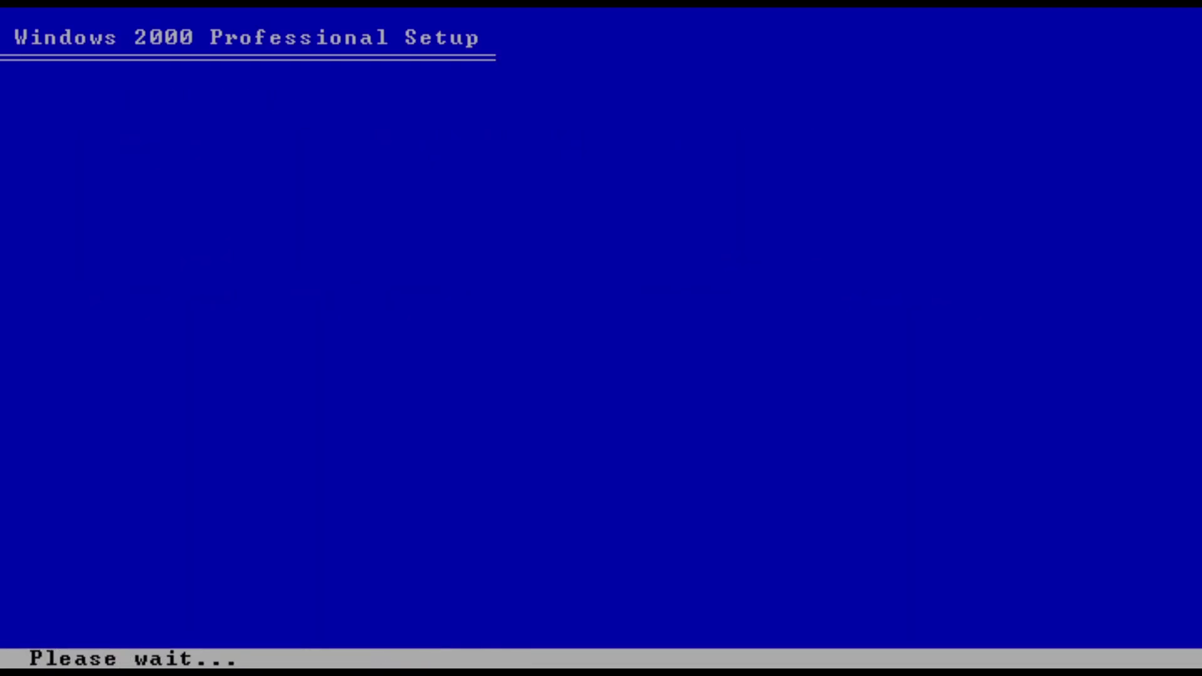
key("F8")
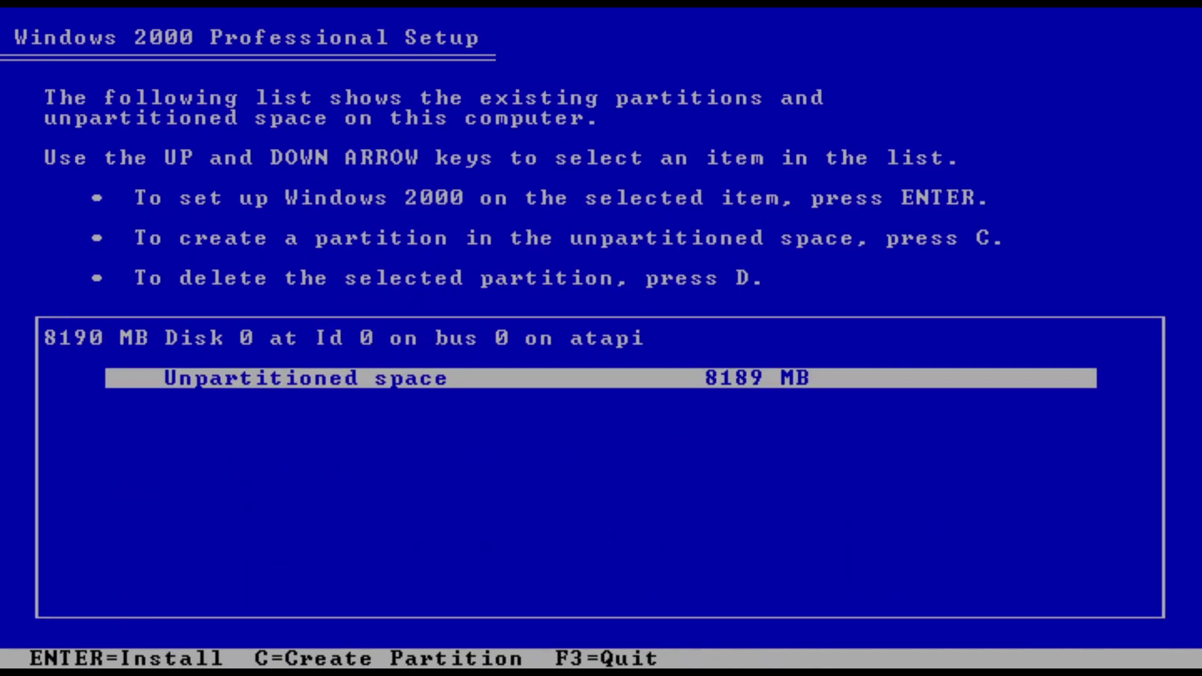
key("Return")
key("Return")
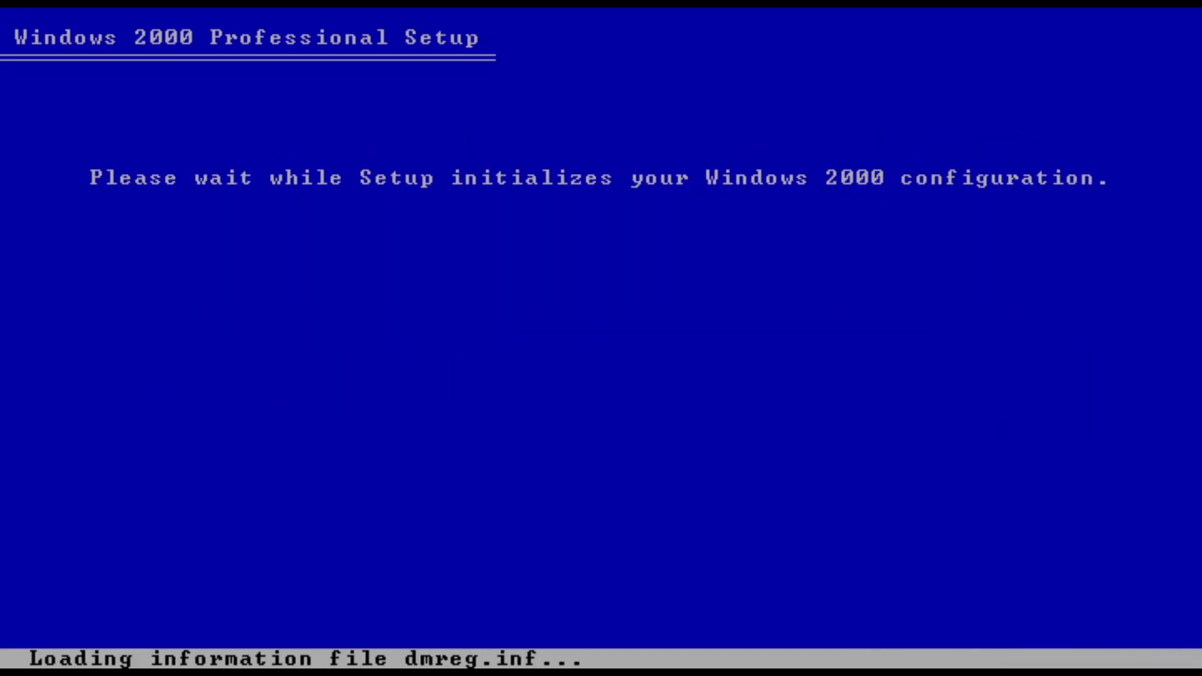
key("Return")
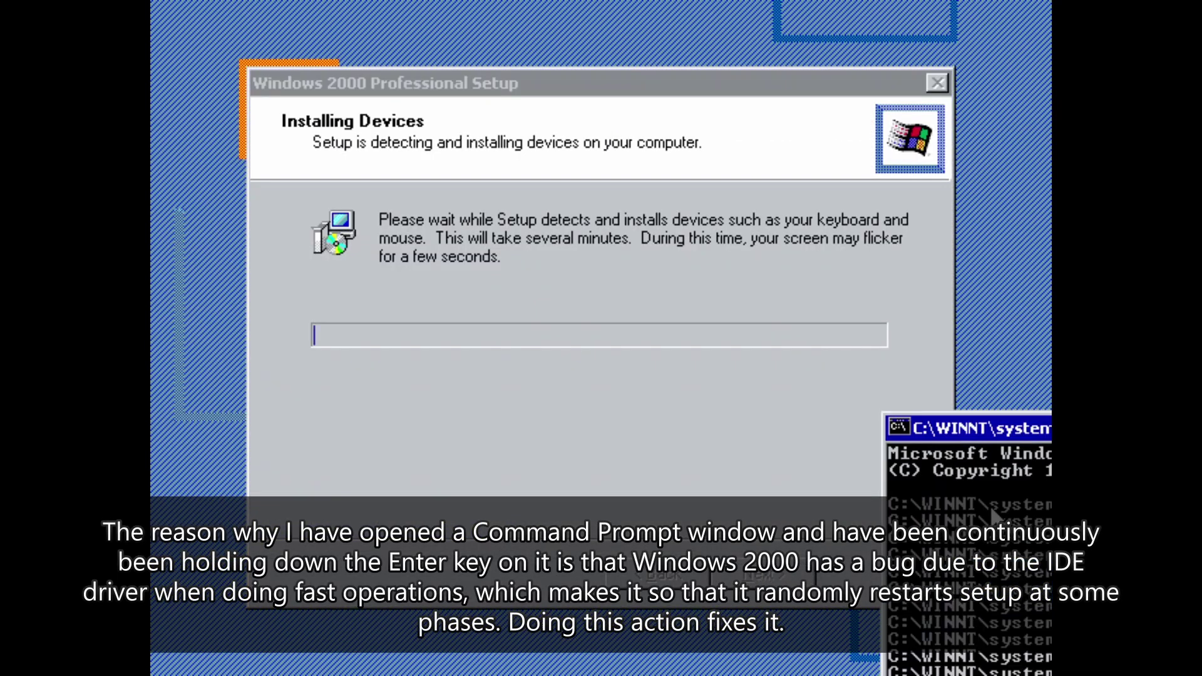
Step: Move the Command Prompt window clear of the setup wizard and accept the default regional settings
left_click_drag(919, 436, 1027, 645)
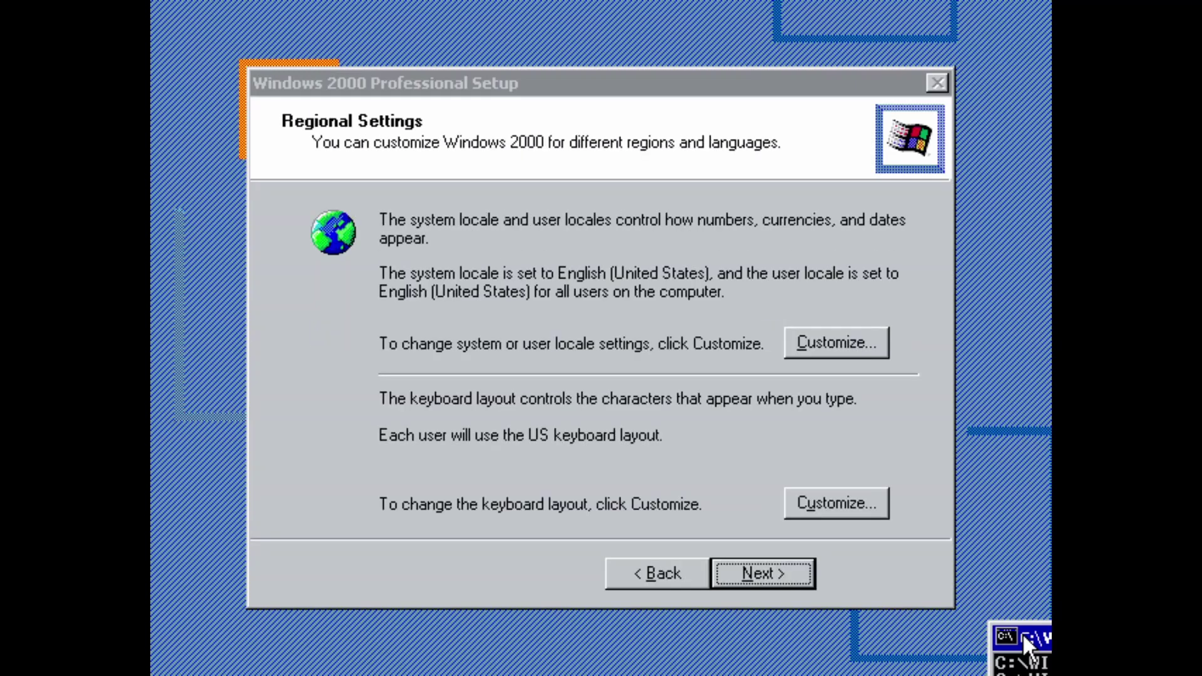
left_click(763, 574)
left_click(763, 571)
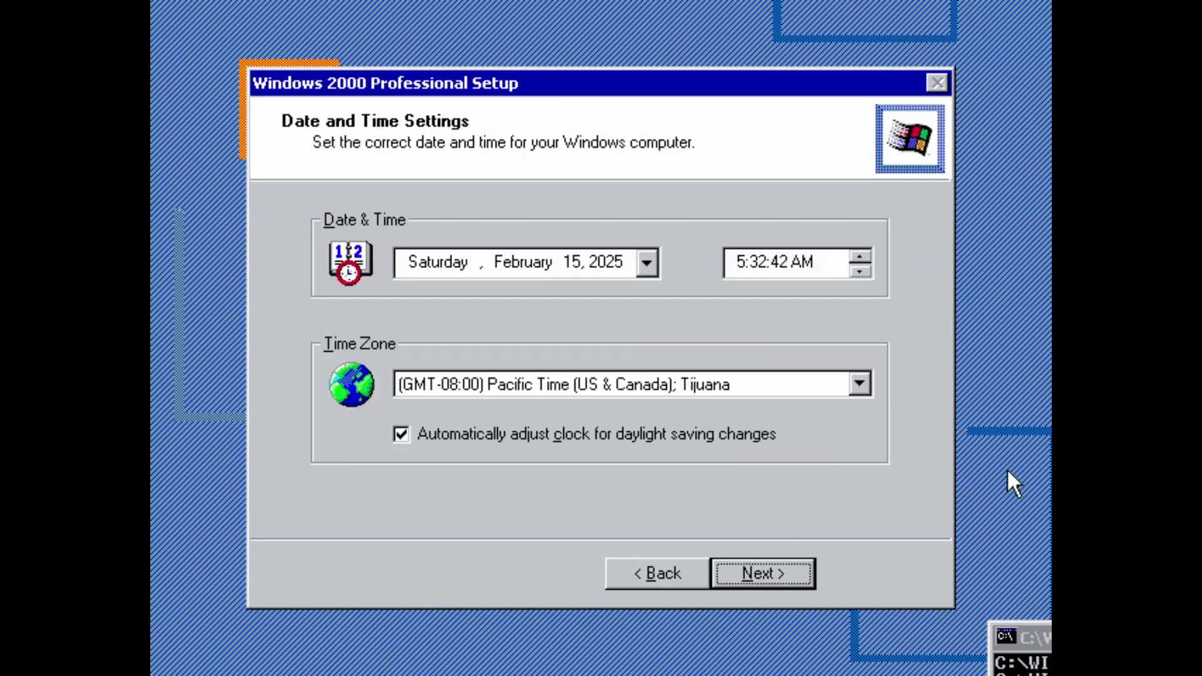
Step: Set the time zone in the date and time settings and continue past the networking settings
left_click(860, 383)
left_click_drag(846, 432, 864, 472)
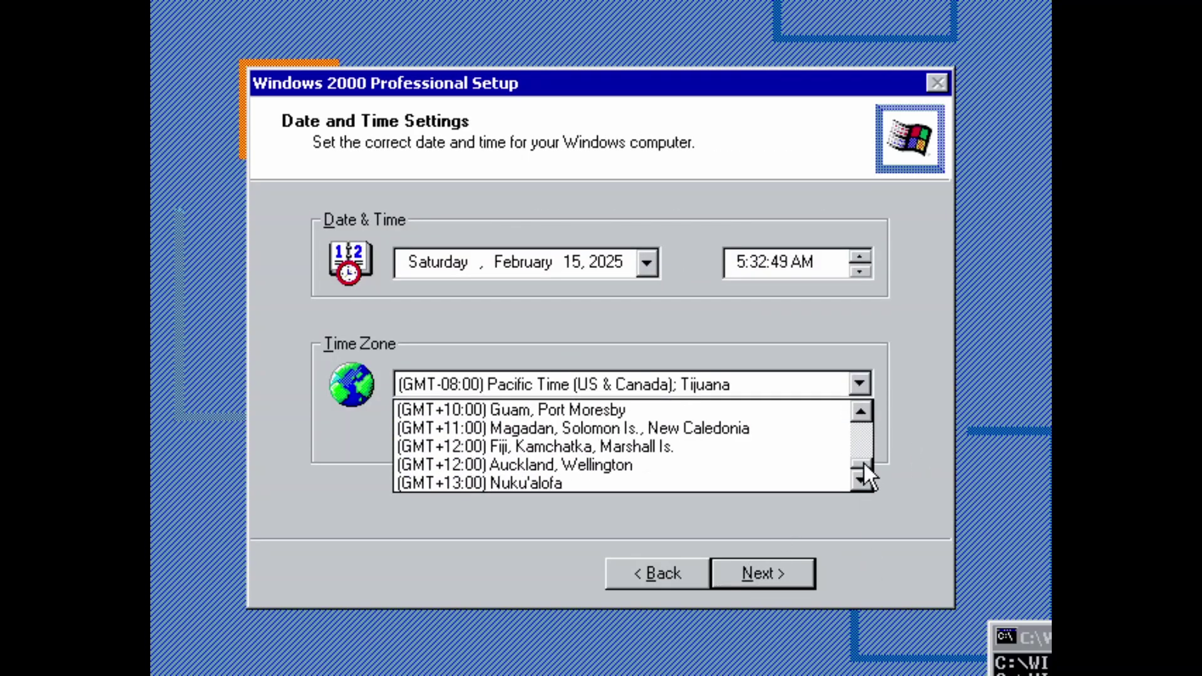
scroll(626, 445, "up", 3)
left_click(563, 409)
left_click(762, 574)
left_click(1045, 656)
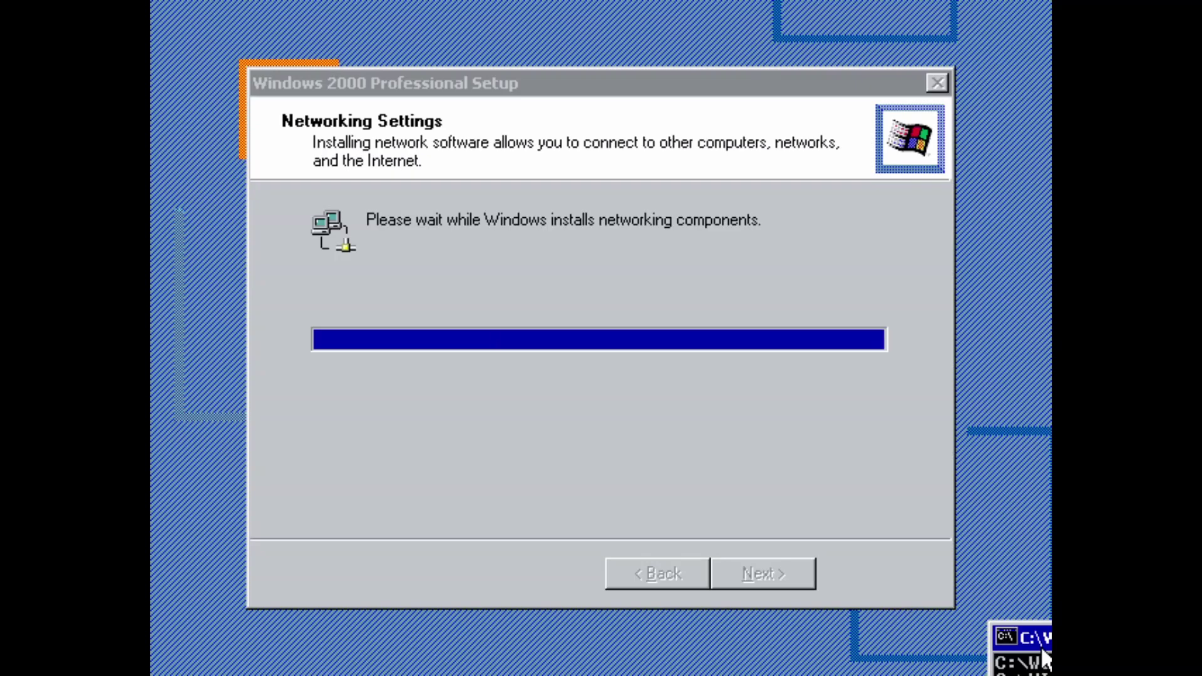
left_click(763, 573)
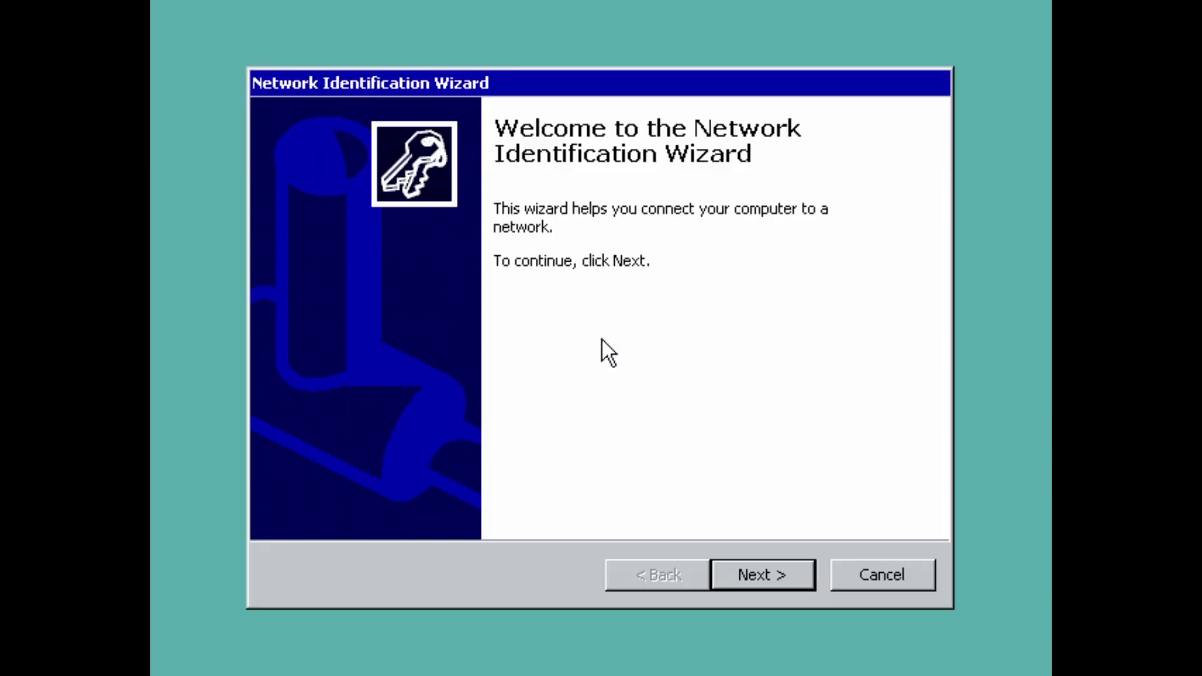
Step: Complete the Network Identification Wizard with automatic logon and a blank password, then exit the Getting Started screen
left_click(777, 579)
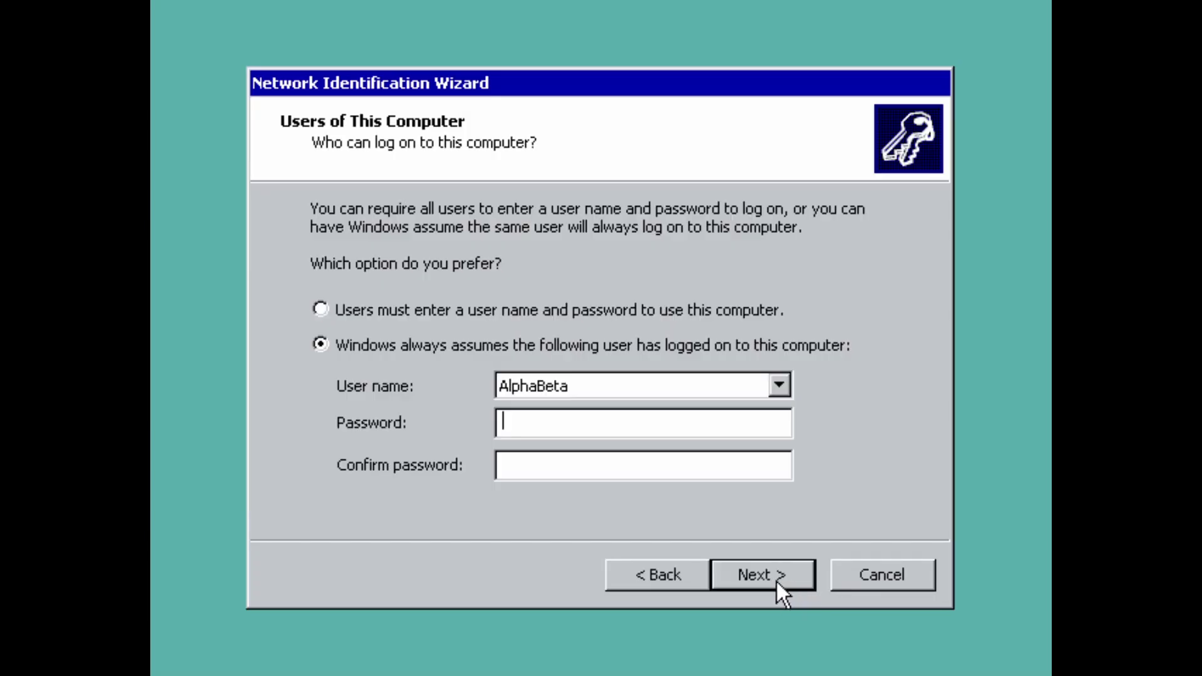
left_click(776, 577)
left_click(775, 578)
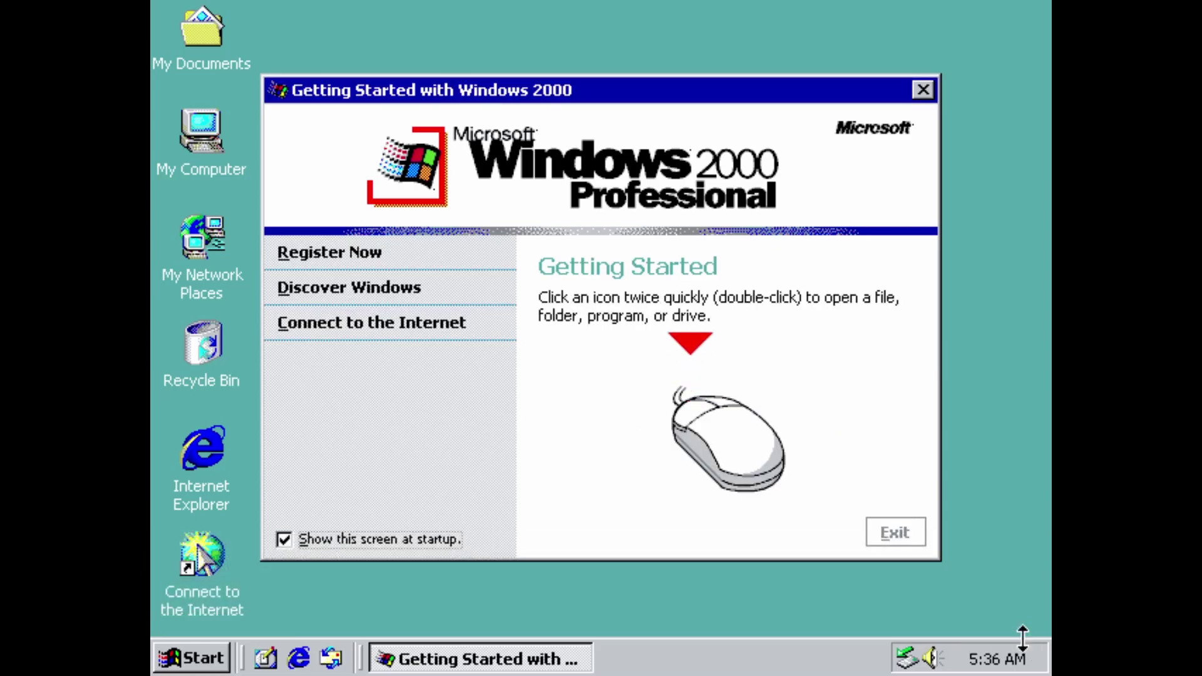
left_click(909, 540)
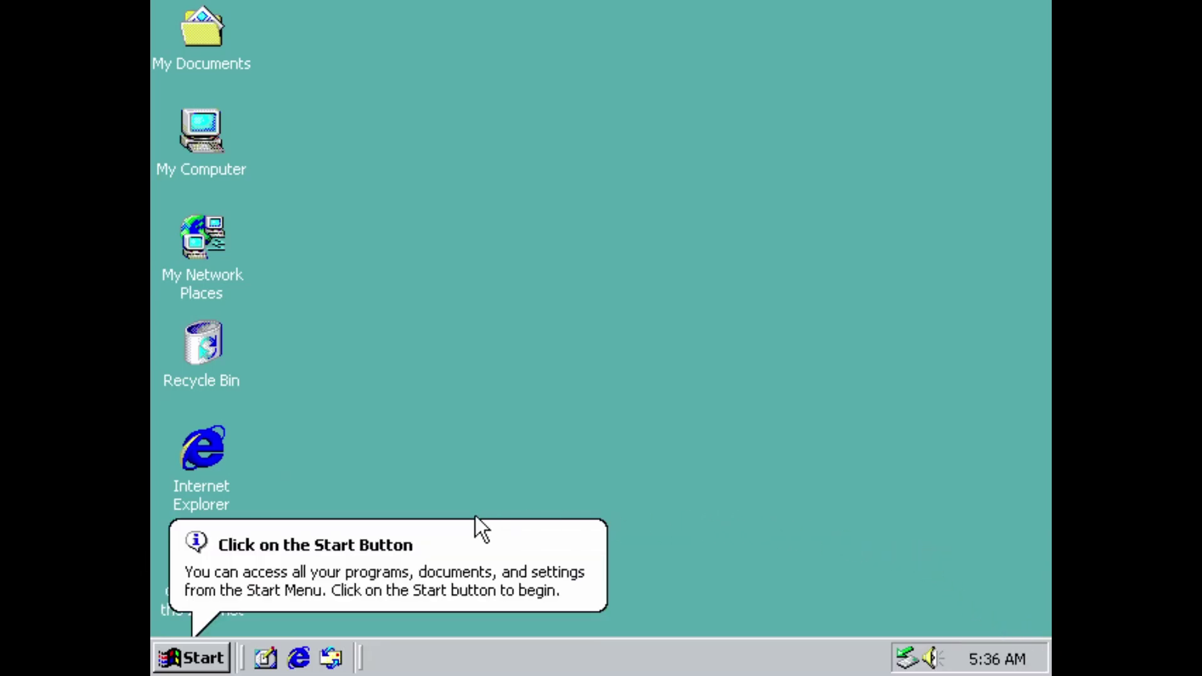
Step: Install the Windows 2000 KB835732 update, agreeing to its license agreement
left_click(176, 645)
mouse_move(407, 350)
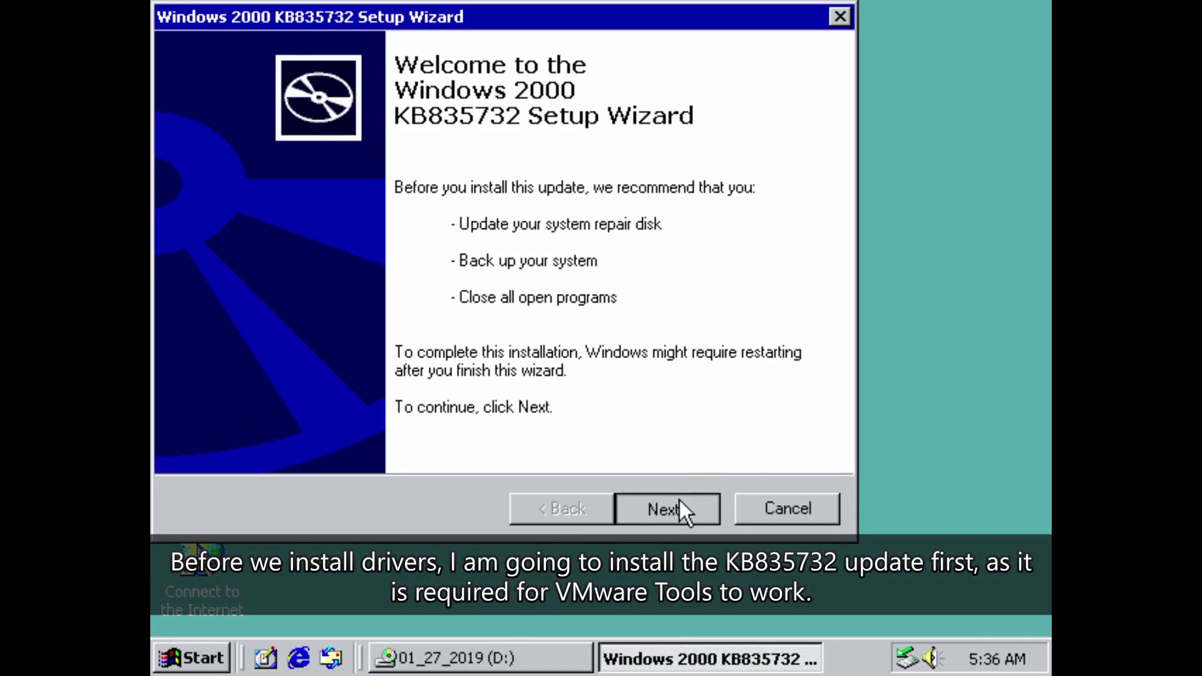
left_click(679, 508)
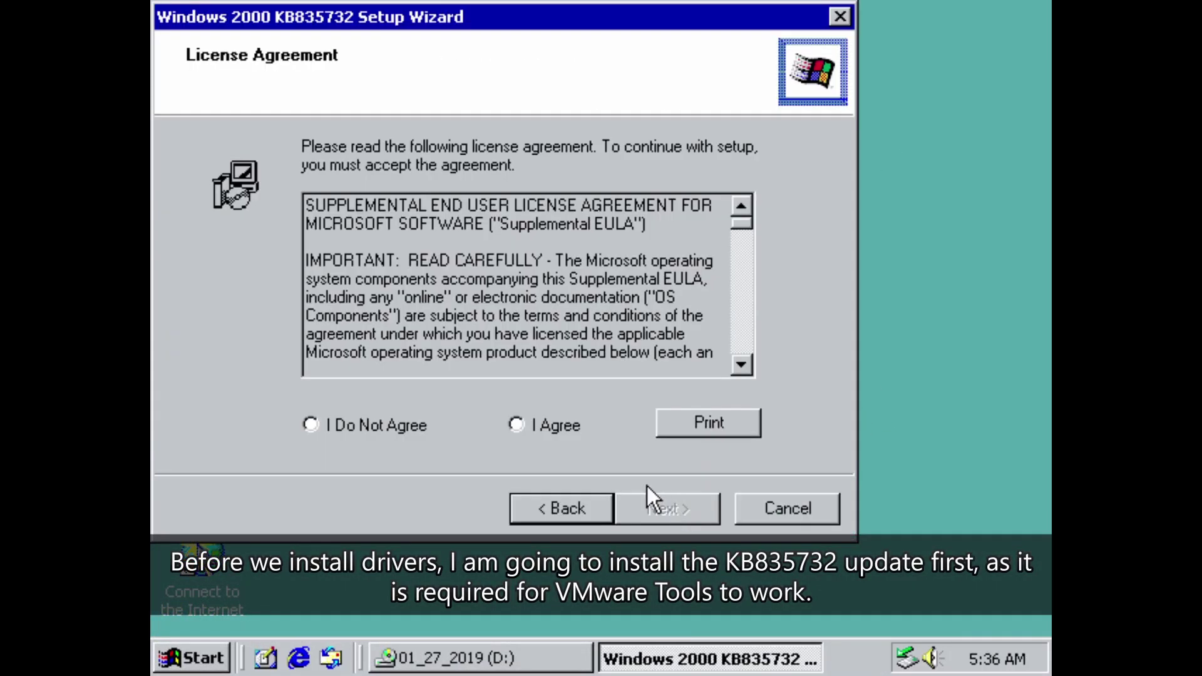
left_click(514, 424)
left_click(665, 507)
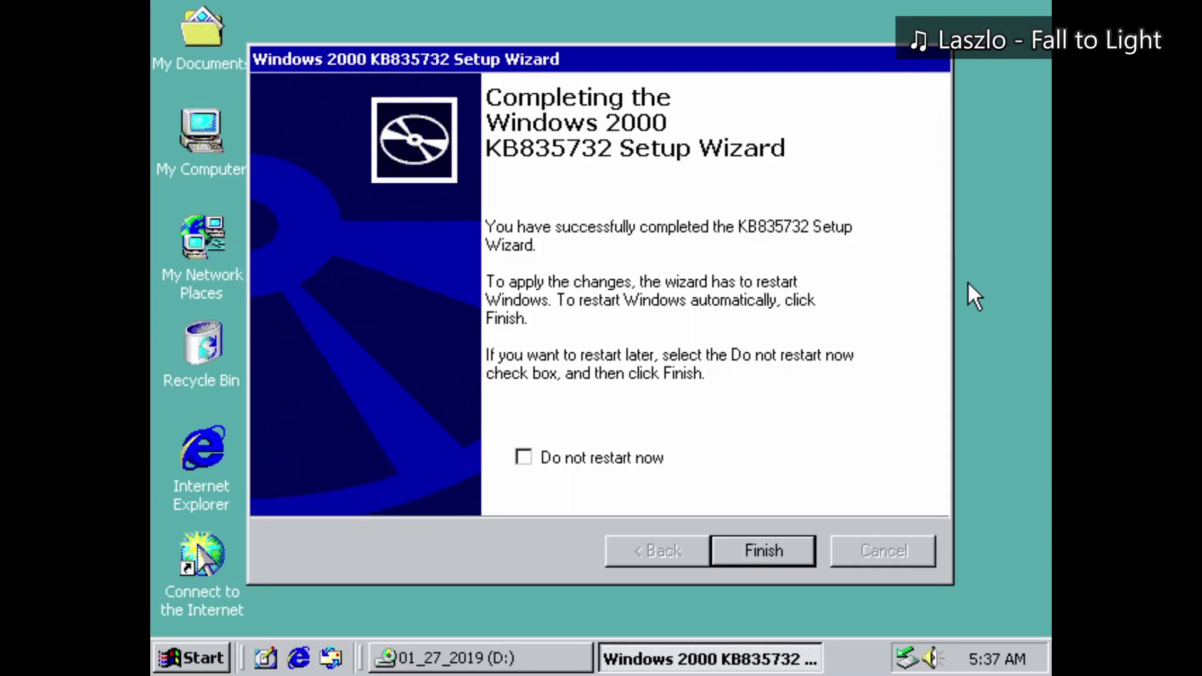
Step: Finish the KB835732 setup with an automatic restart and close the D: drive window
left_click(762, 547)
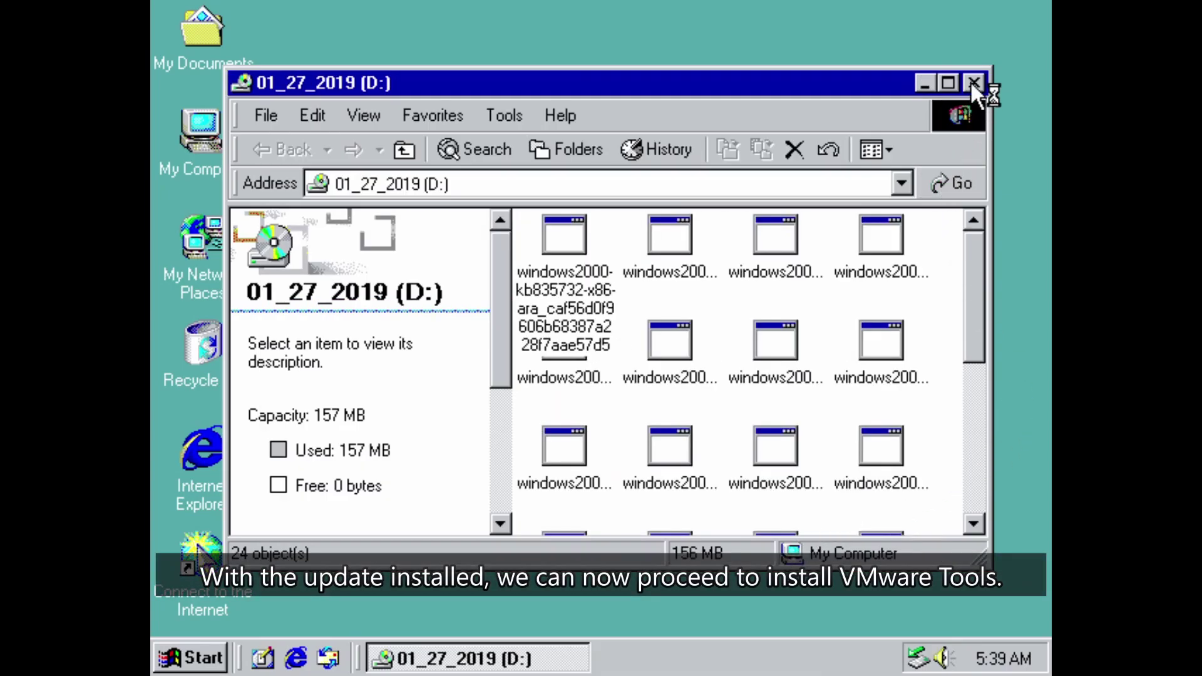
left_click(971, 82)
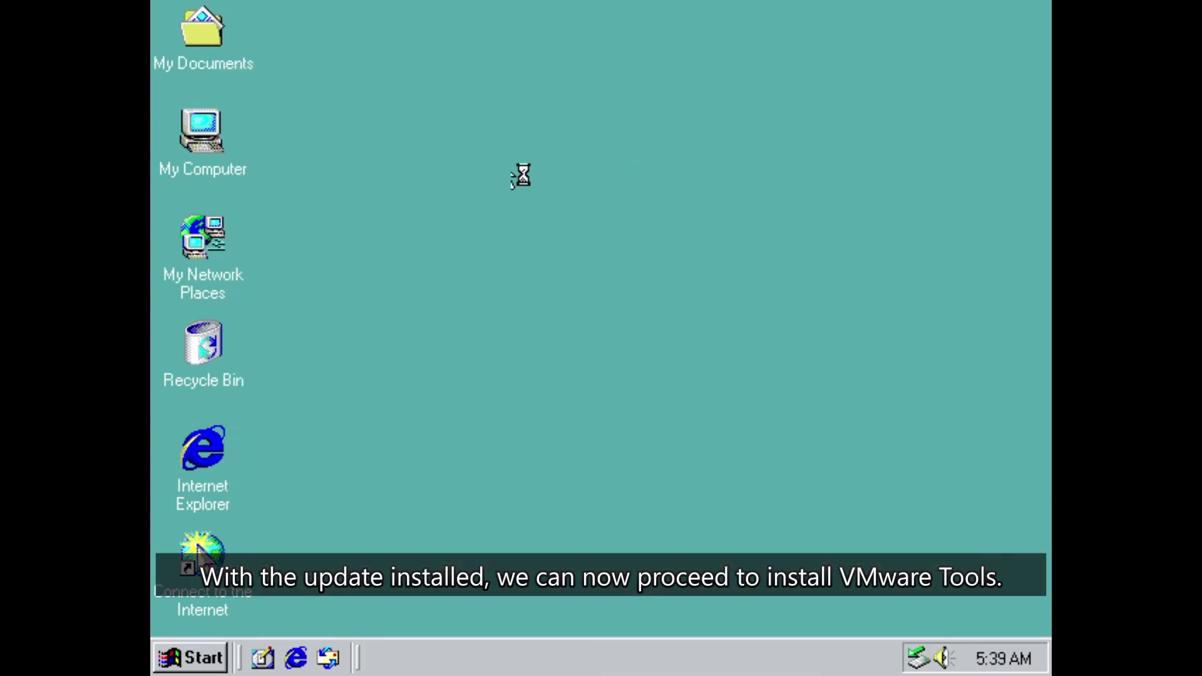
Step: Connect the VMware Tools installer CD to the virtual machine and launch its setup
key("ctrl+alt")
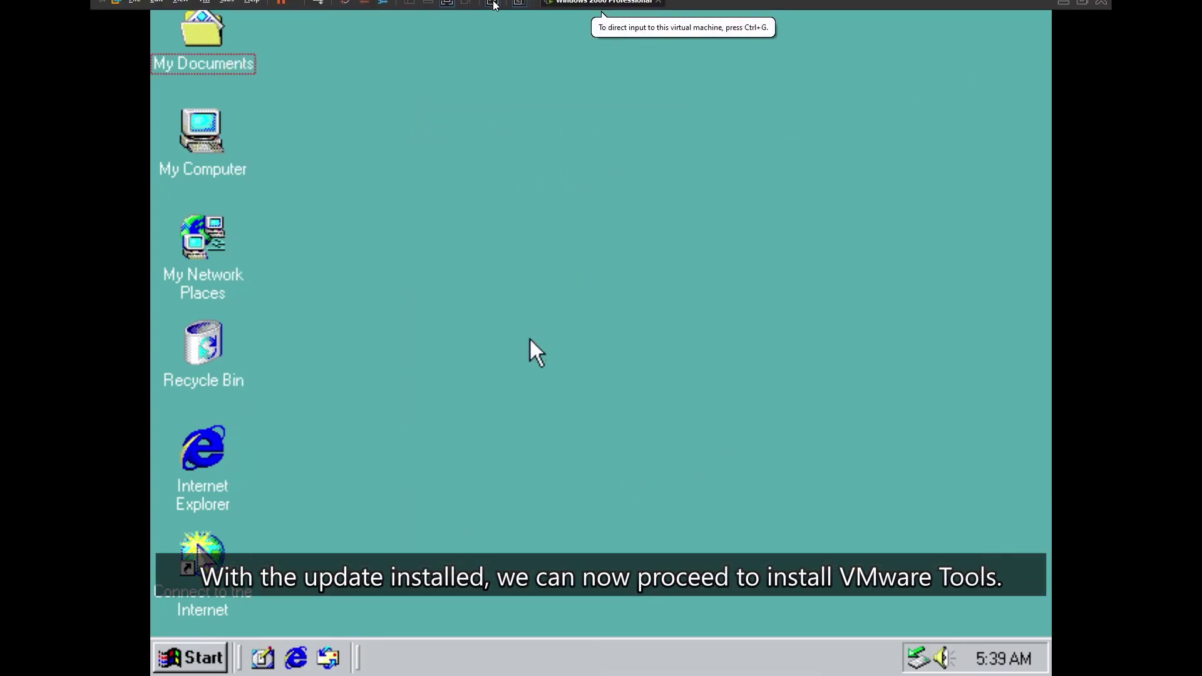
left_click(203, 8)
left_click(238, 147)
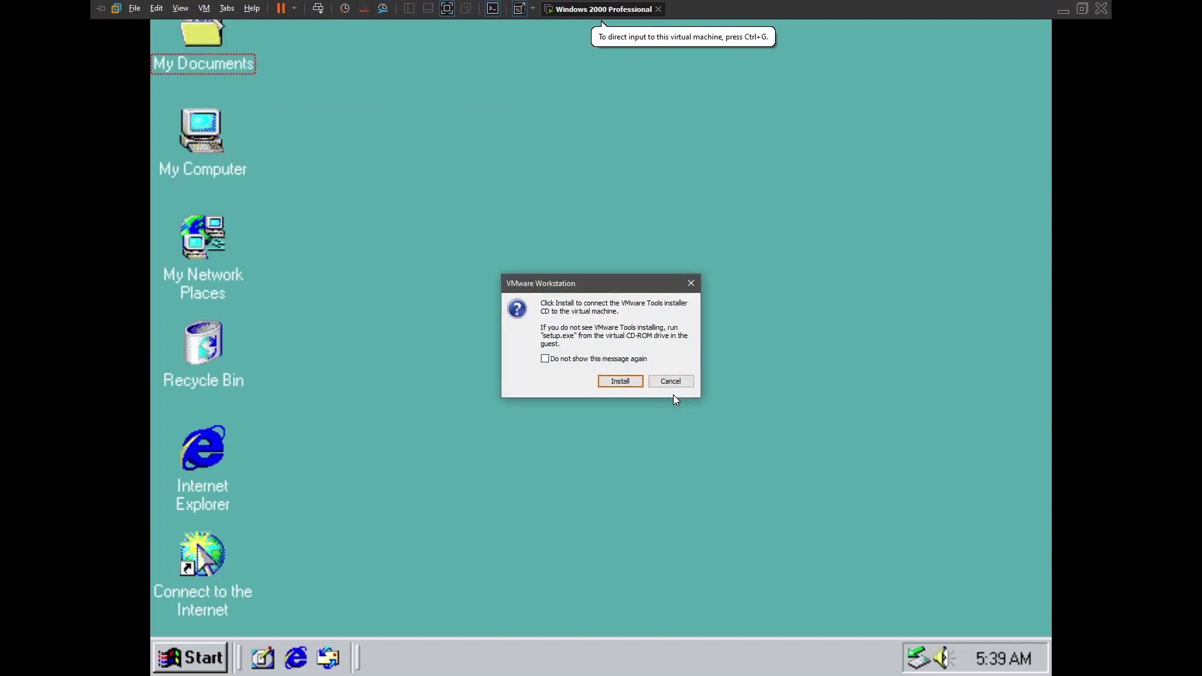
left_click(672, 381)
left_click(620, 388)
double_click(222, 163)
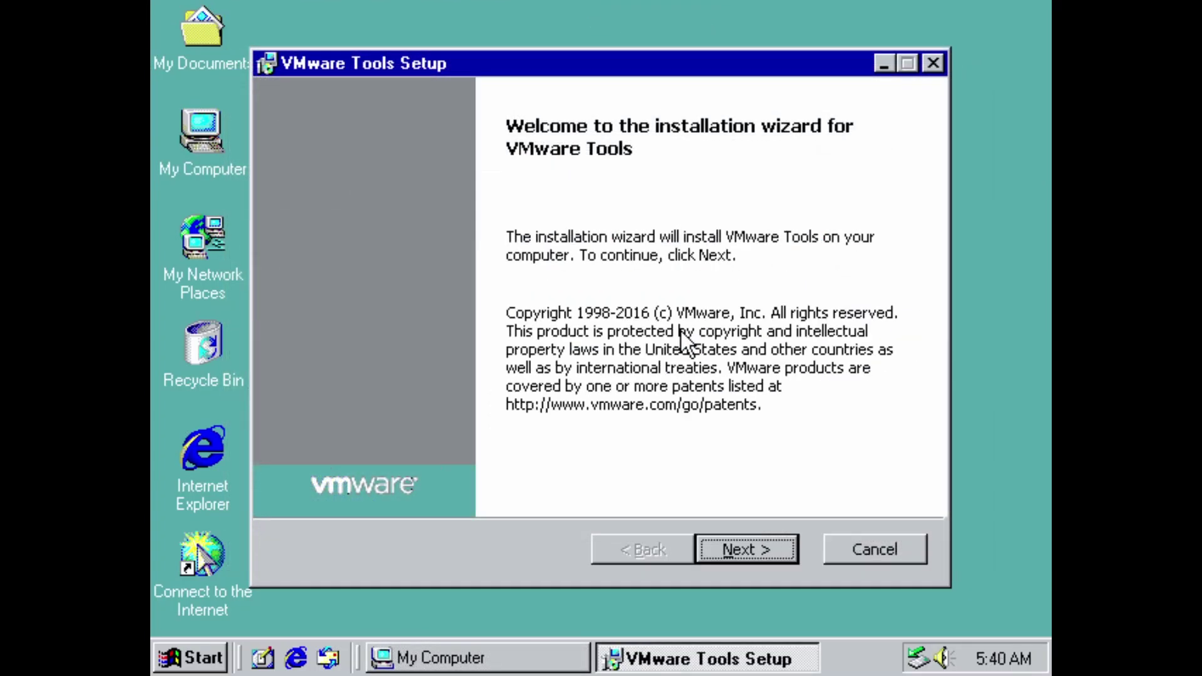
Step: Install VMware Tools with the default setup options and restart Windows
left_click(759, 546)
left_click(757, 555)
left_click(756, 555)
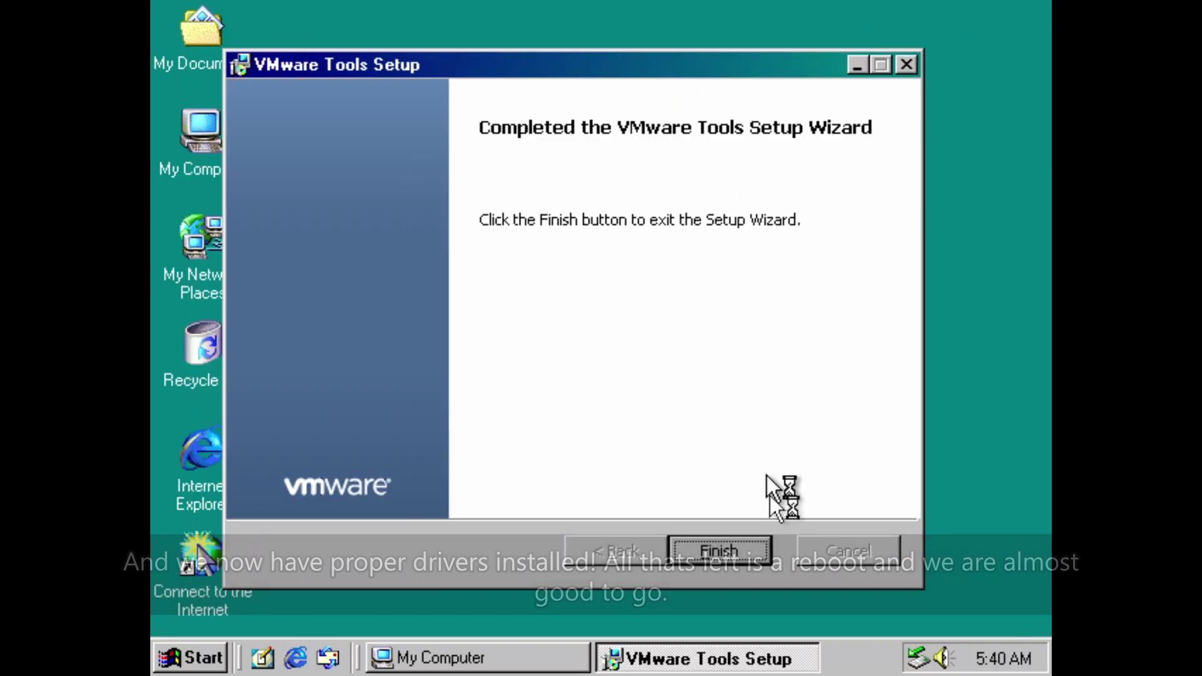
left_click(717, 552)
left_click(540, 410)
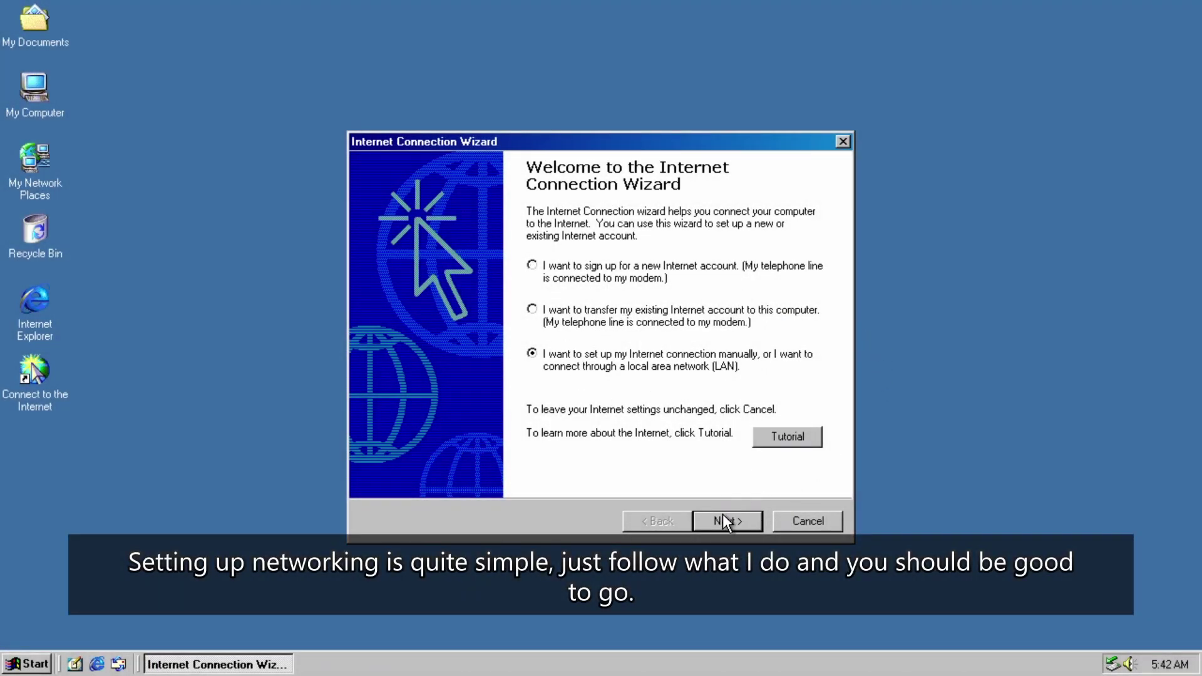
Step: Complete the Internet Connection Wizard with a local area network connection and no Internet mail account
left_click(722, 519)
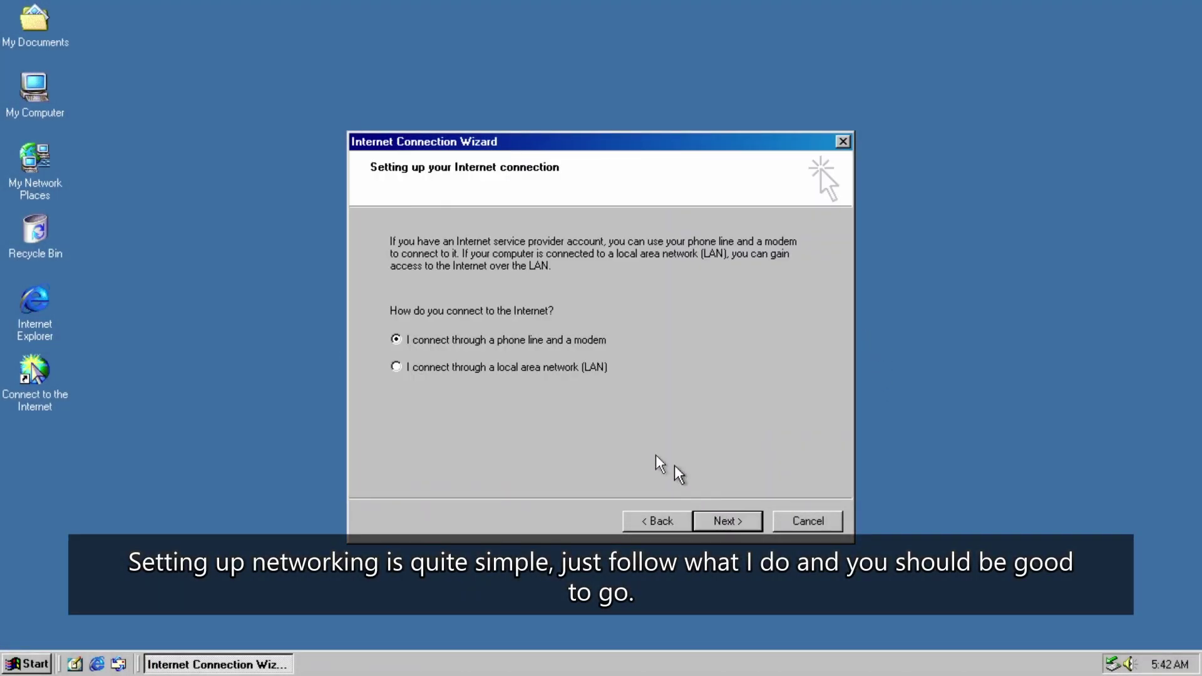
left_click(747, 523)
left_click(747, 523)
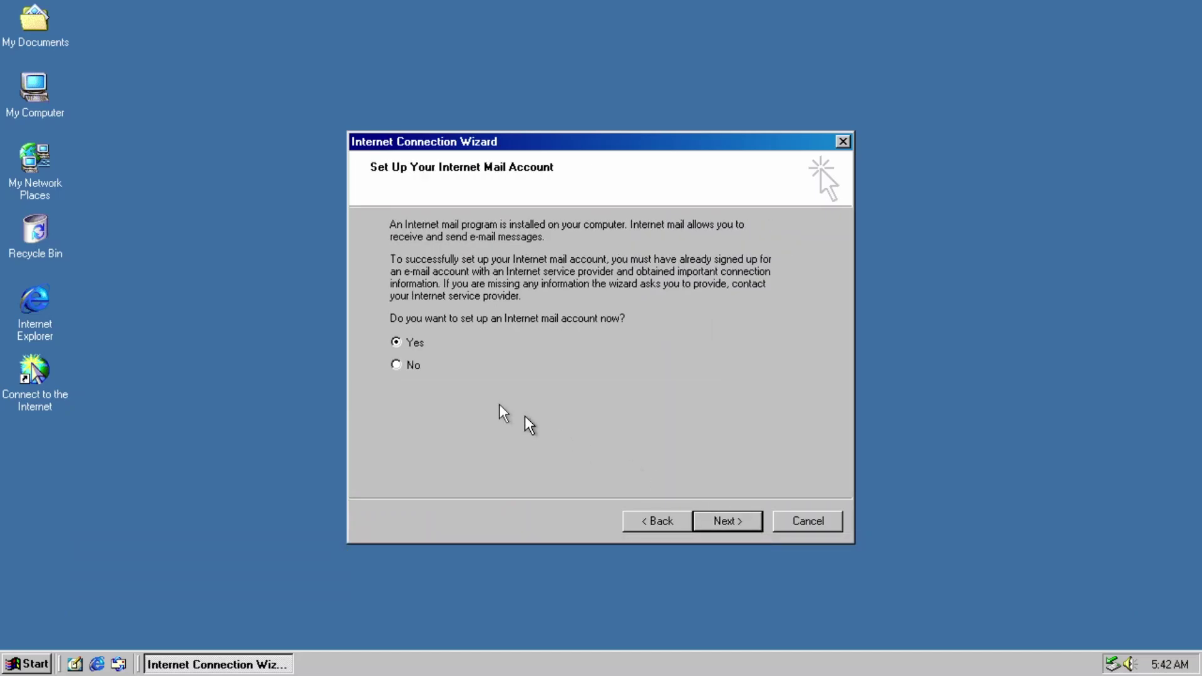
left_click(397, 365)
left_click(724, 519)
left_click(721, 519)
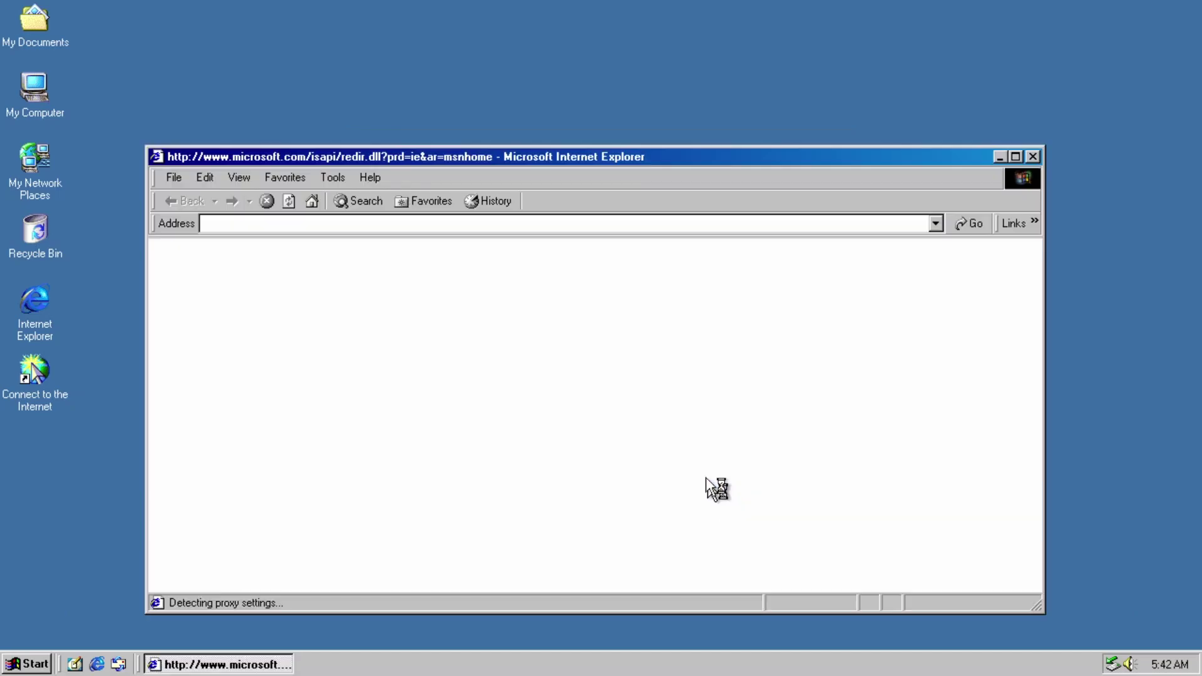
Step: Load google.com in Internet Explorer and maximize the browser window
left_click_drag(521, 162, 529, 121)
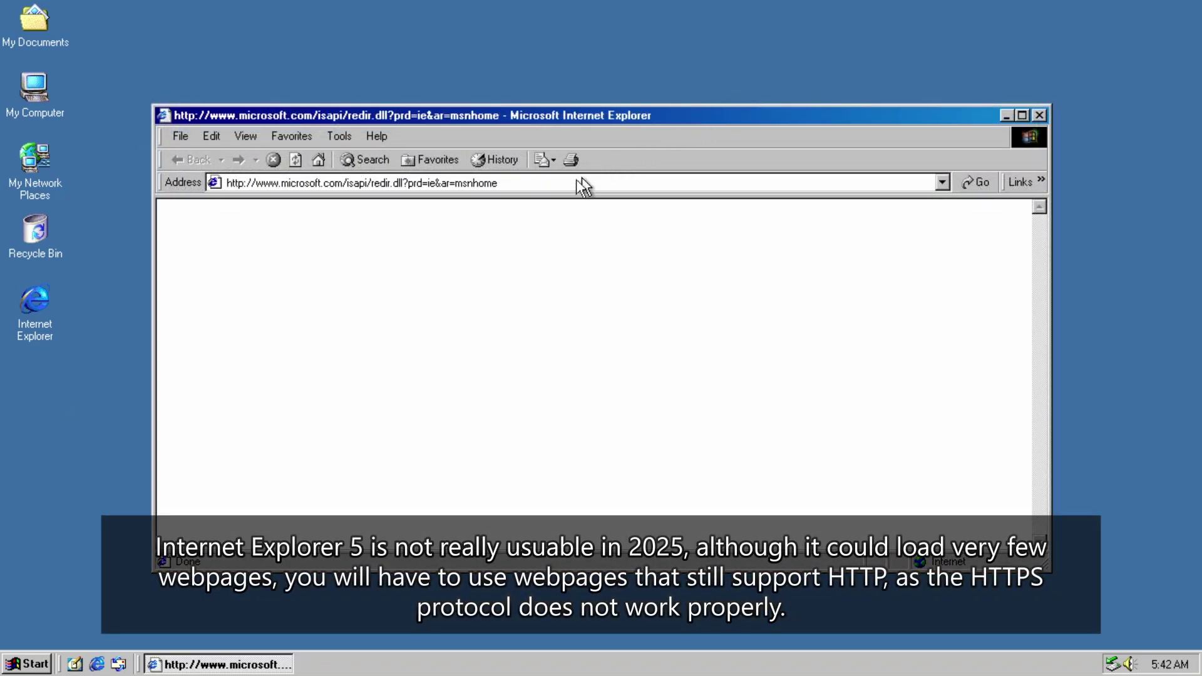
left_click(568, 184)
type("google.com")
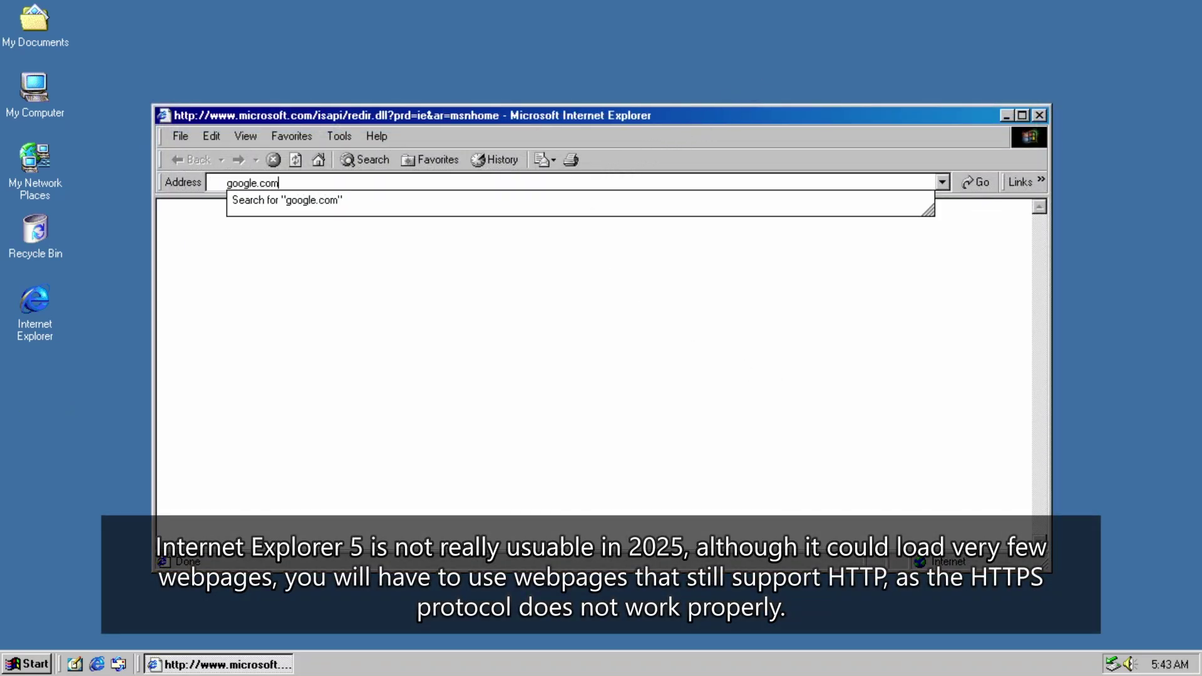
key("Return")
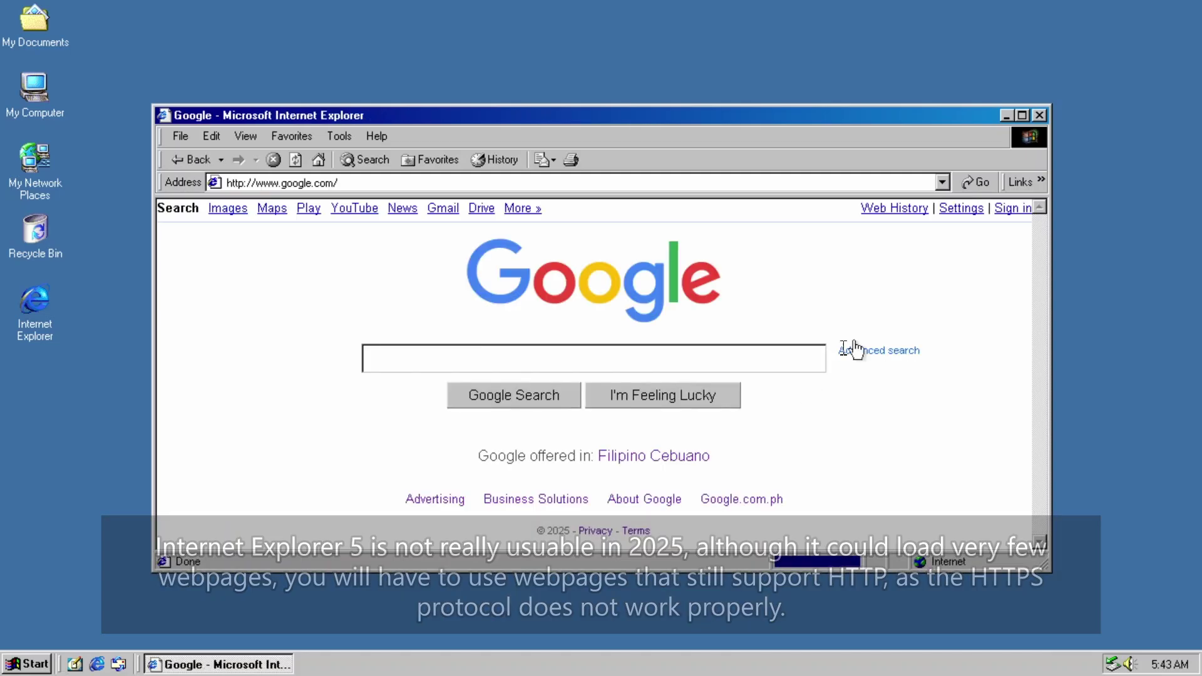
left_click(1022, 115)
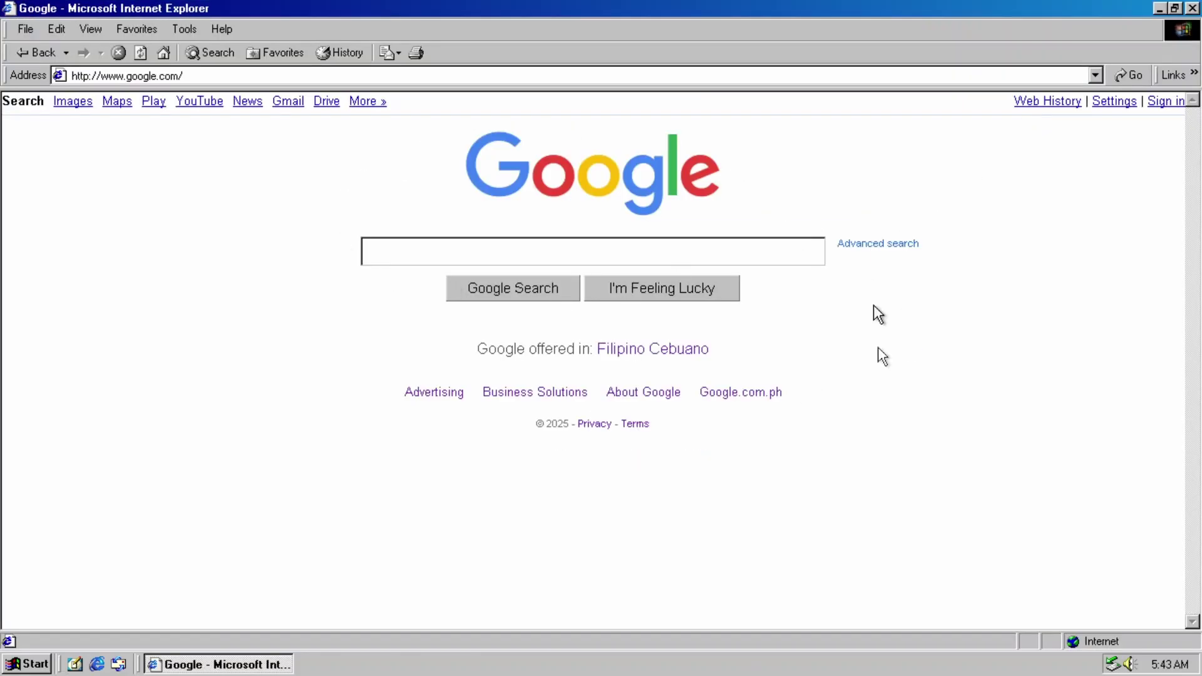
left_click(220, 29)
left_click(233, 152)
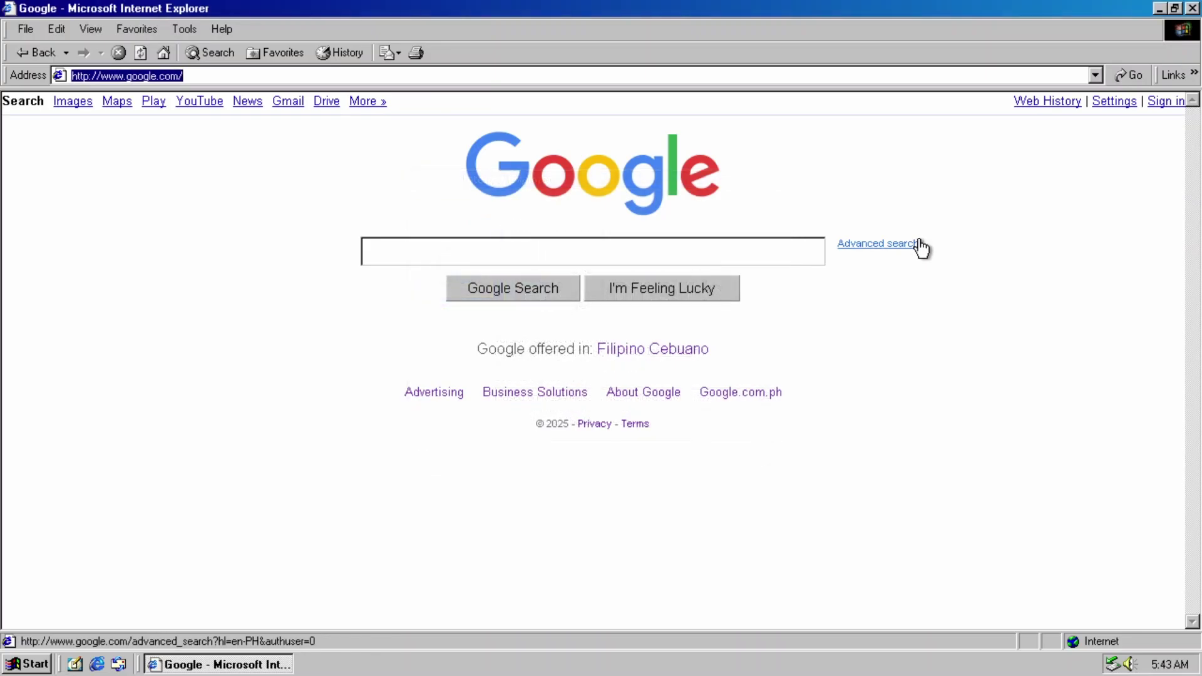
Step: Open the website windowsupdaterestored.com
type("windowsupdateres")
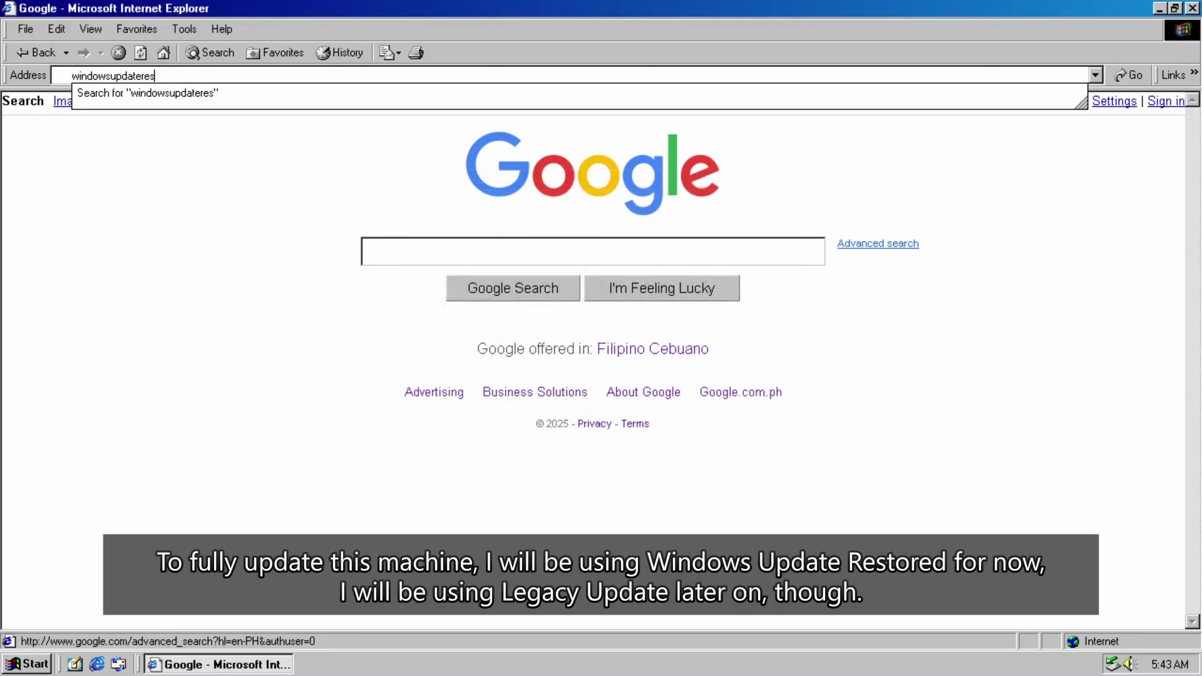
type("tored.com")
key("Return")
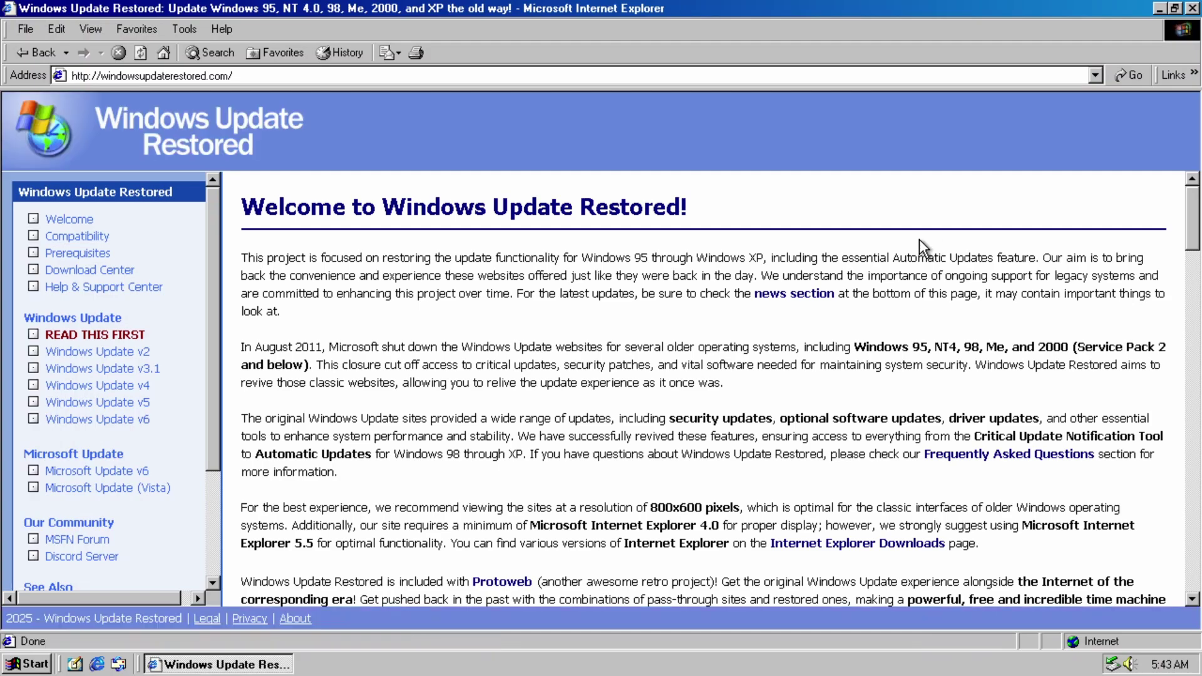
Step: Open the Windows Update V4 site in a maximized window and accept the Windows Update Restored component installations
scroll(1196, 241, "down", 10)
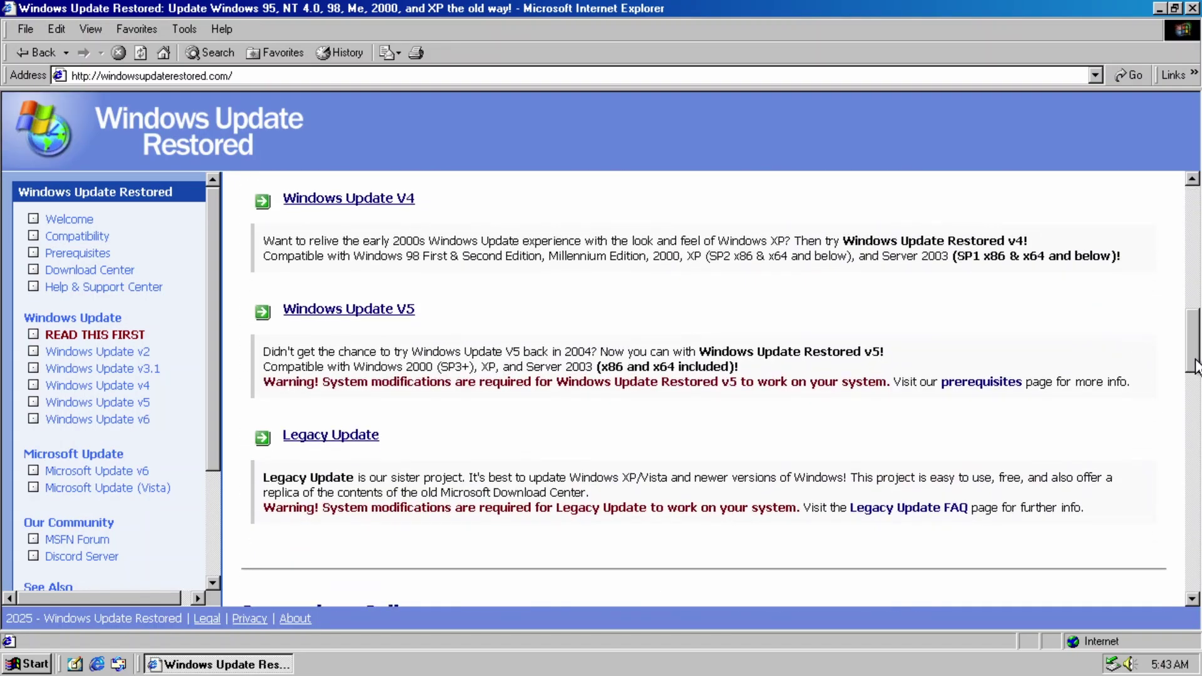
left_click(330, 195)
left_click(1159, 9)
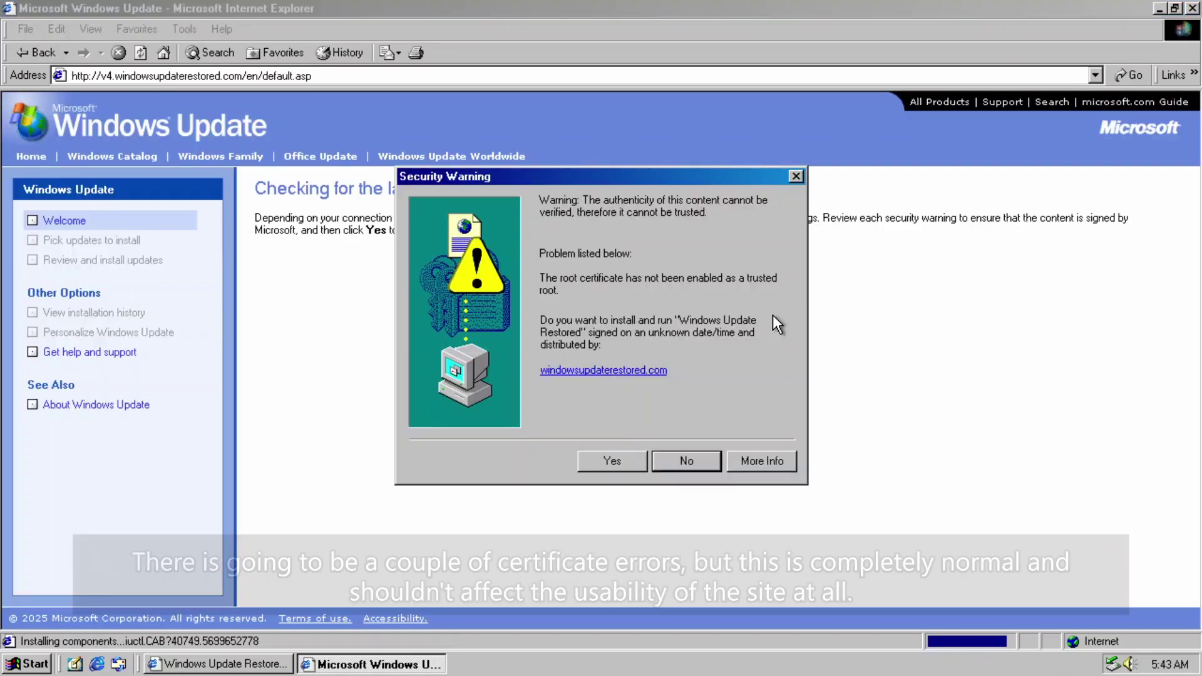
left_click(613, 461)
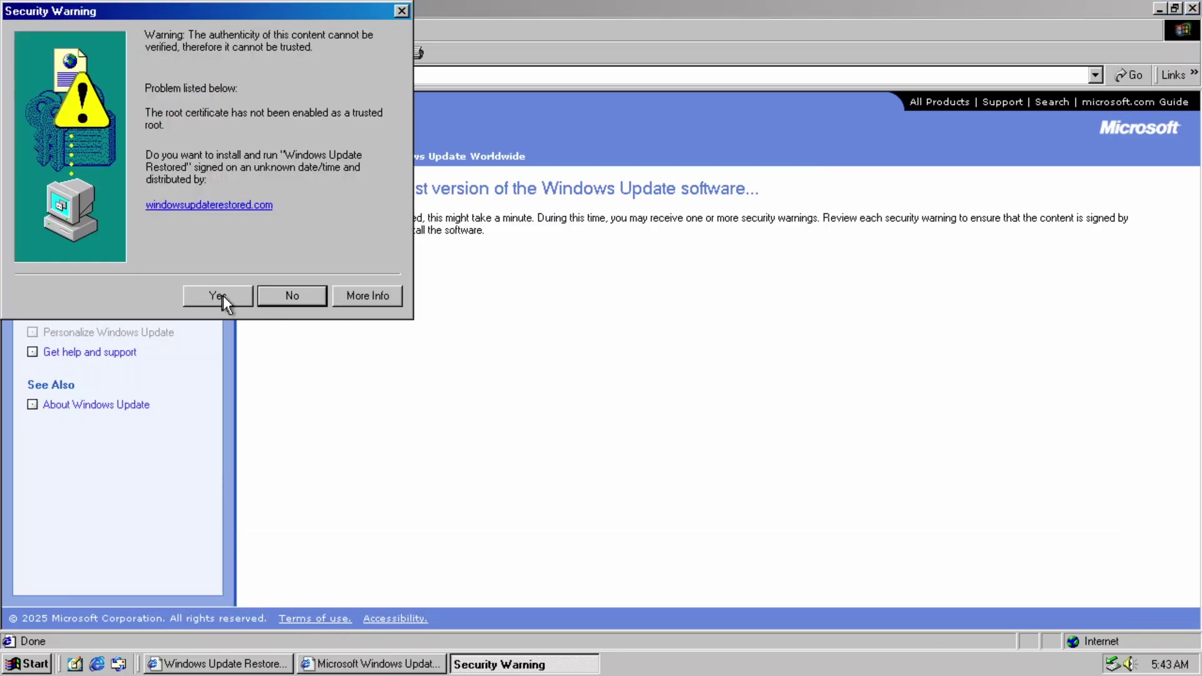
left_click(211, 297)
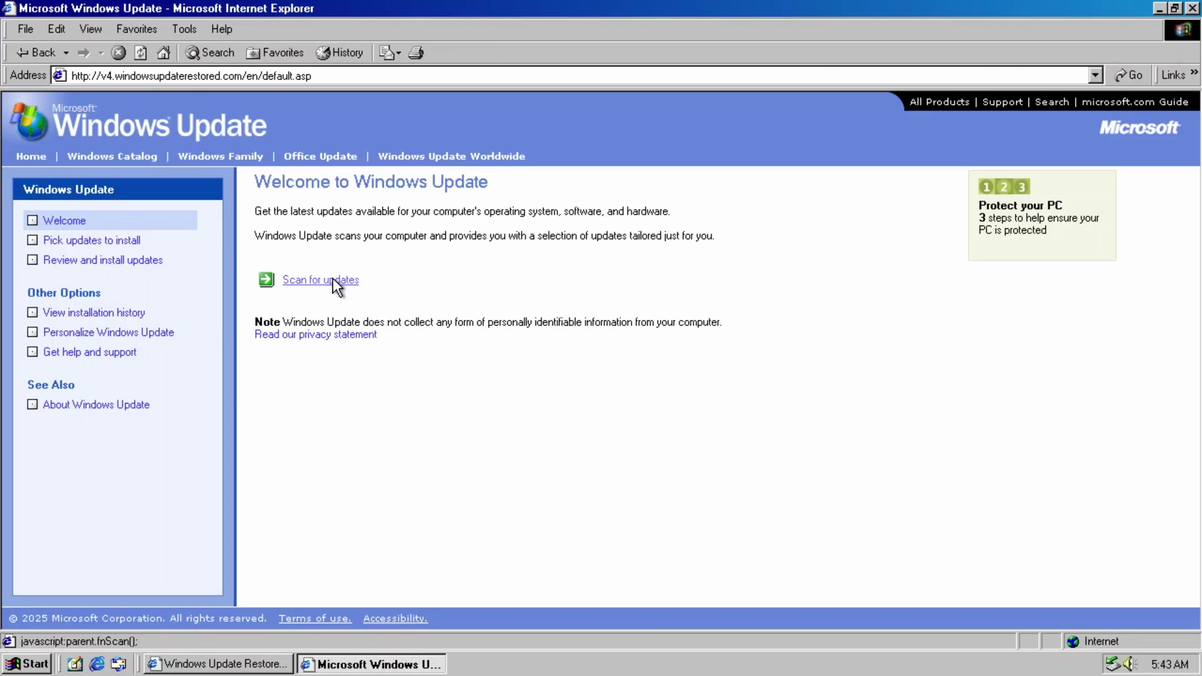
Step: Scan for updates and install Internet Explorer 6 Service Pack 1 as a separate update
left_click(337, 281)
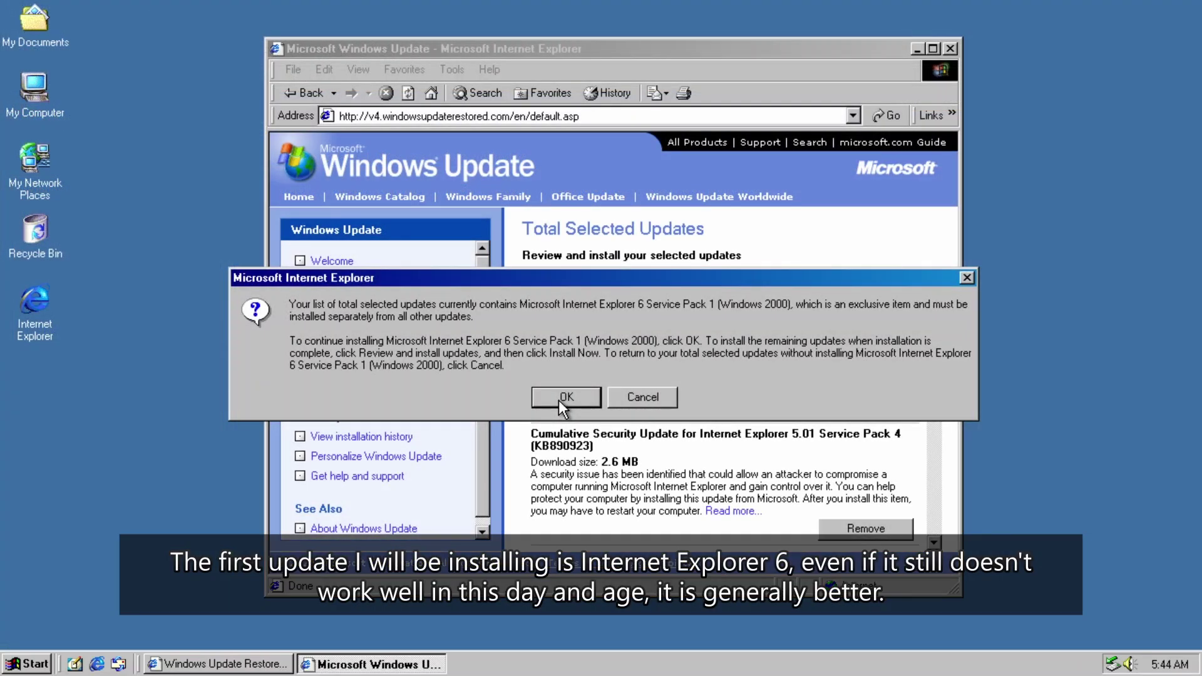
left_click(559, 400)
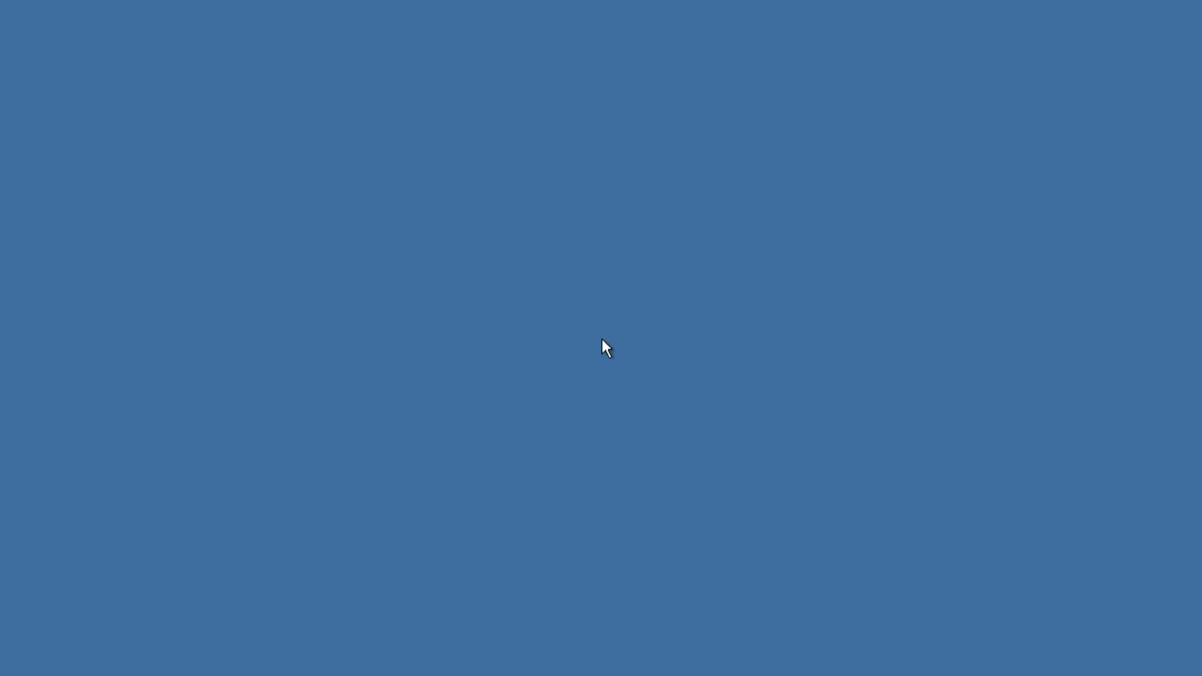
Step: Return to Windows Update V4 through windowsupdaterestored.com and install all the selected critical updates
type("w")
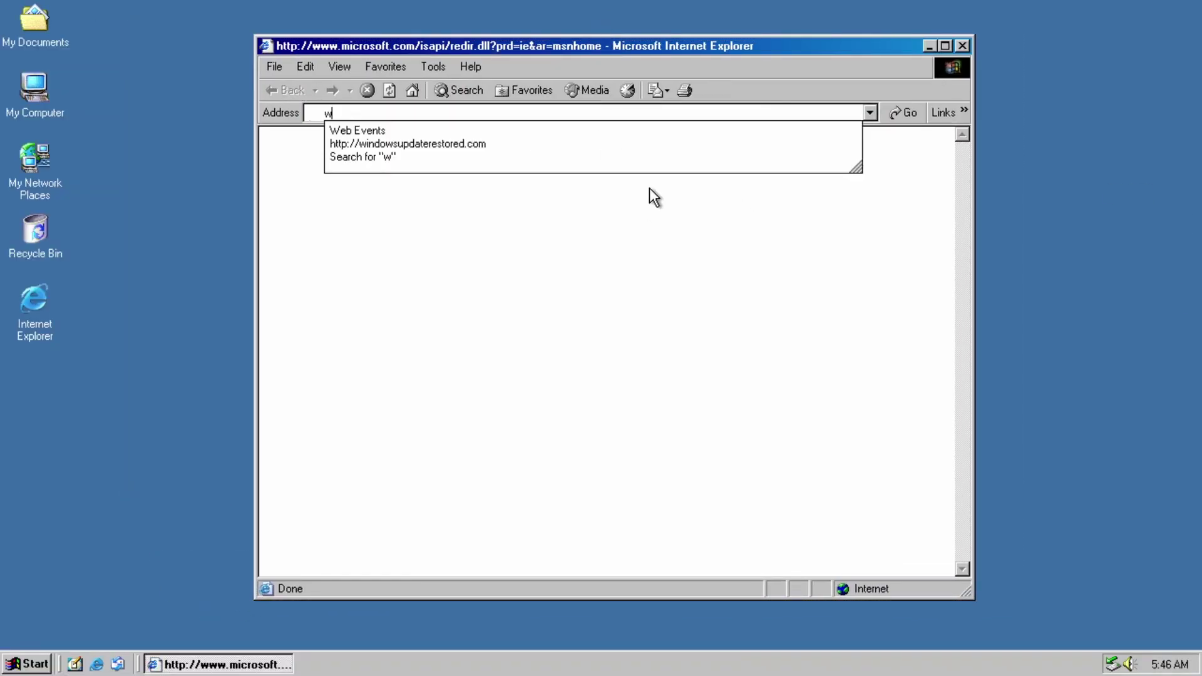
left_click(451, 140)
scroll(639, 370, "down", 10)
left_click(637, 364)
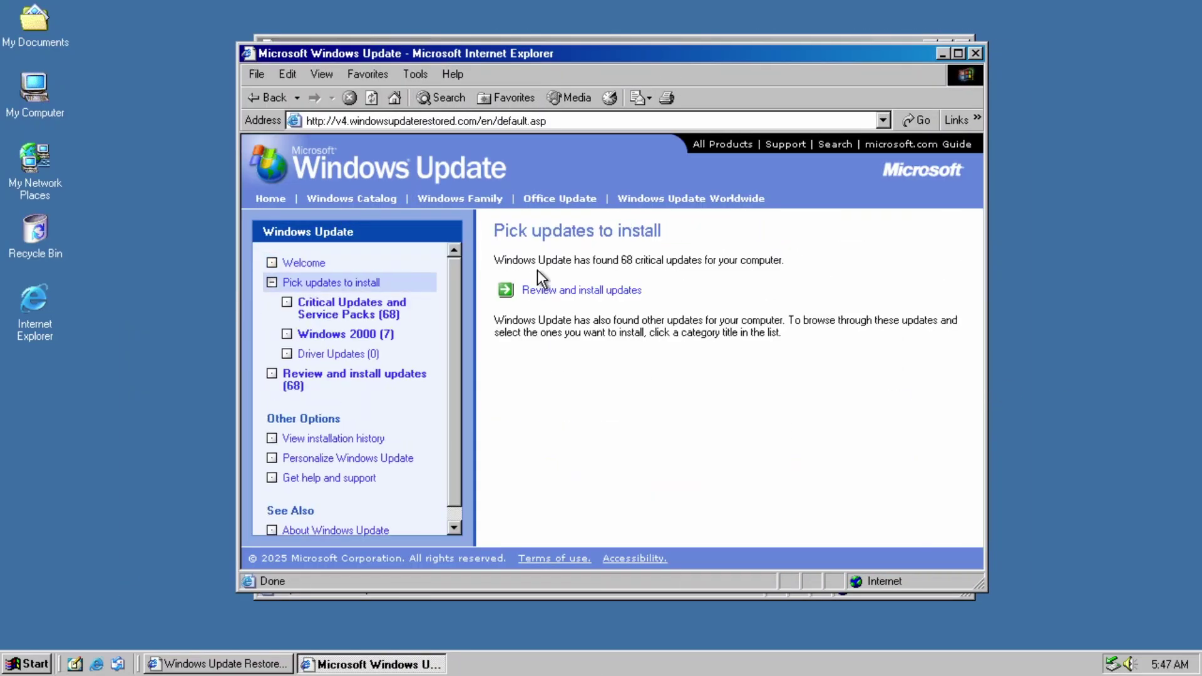
left_click(538, 287)
left_click(544, 332)
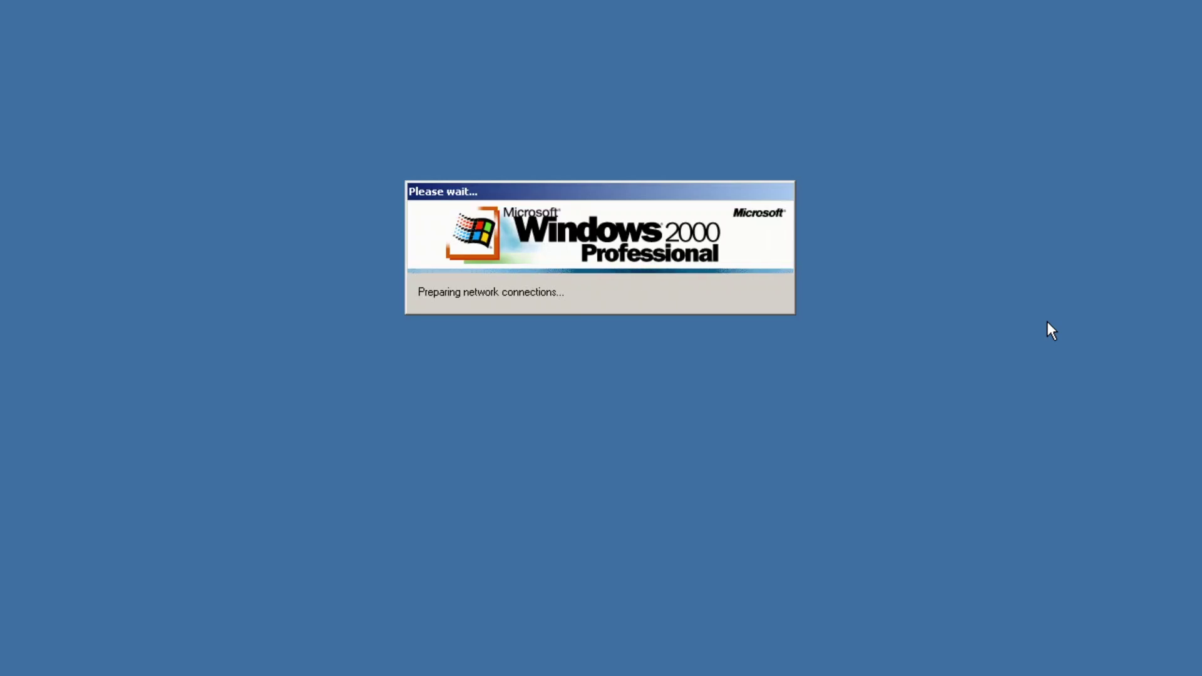
Step: Reopen Windows Update V4 in Internet Explorer and accept the Windows Update Restored security warning
double_click(63, 302)
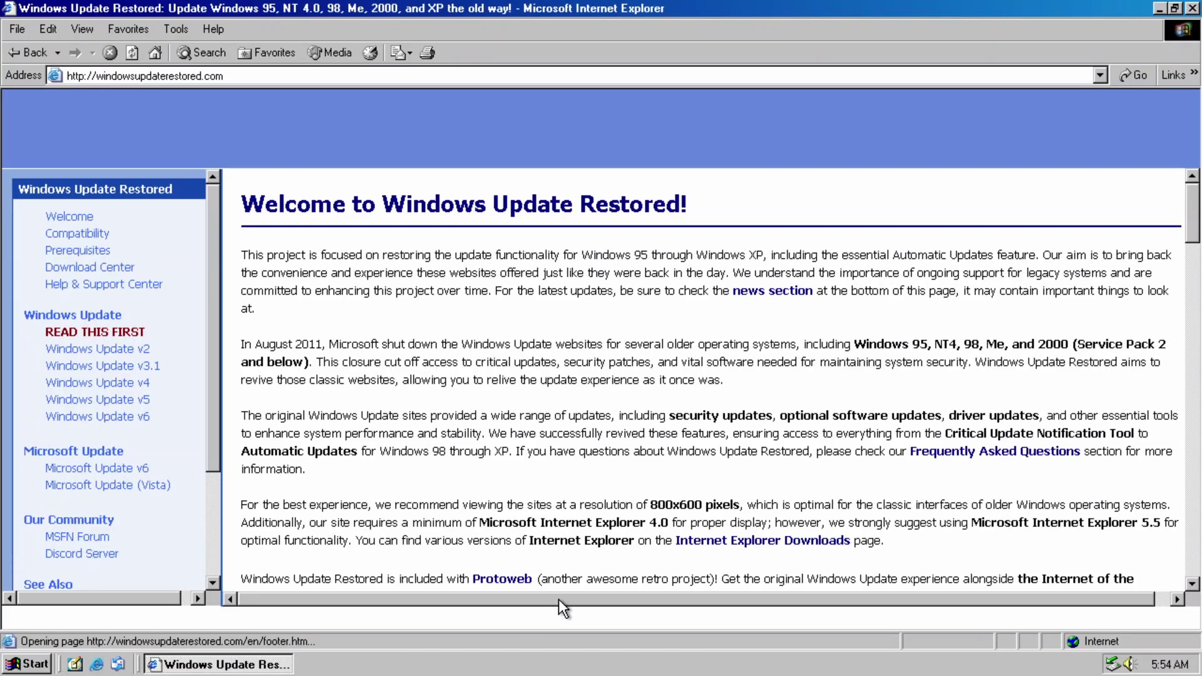
scroll(476, 458, "down", 10)
left_click(393, 317)
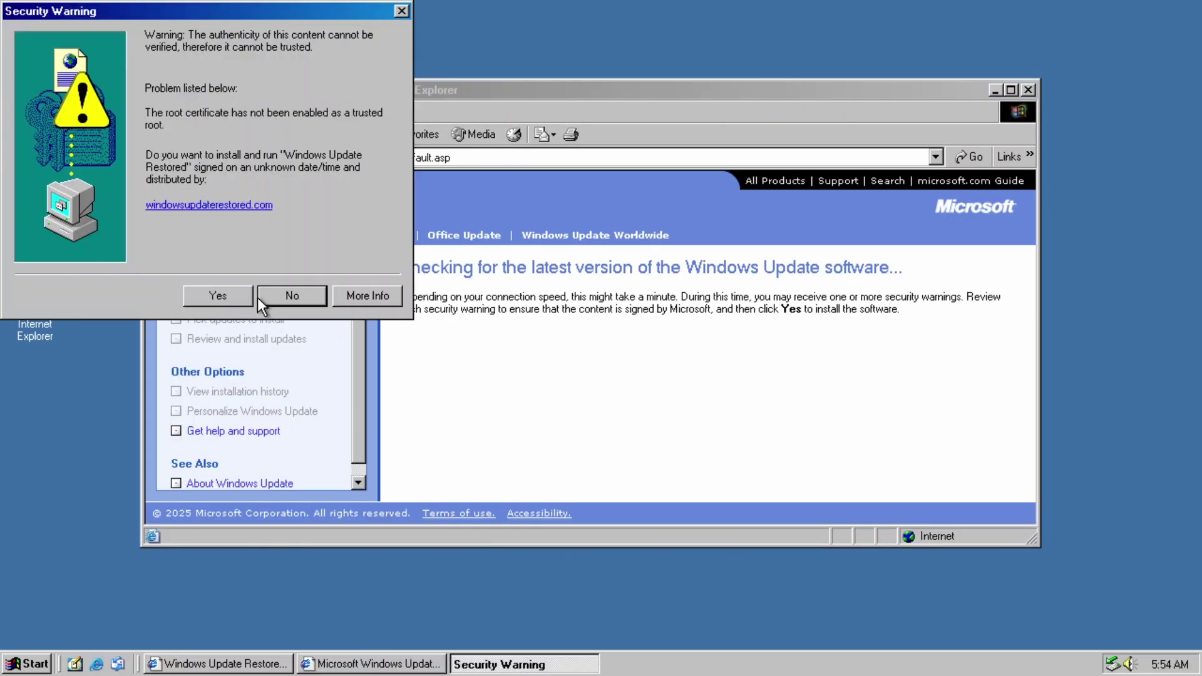
left_click(250, 297)
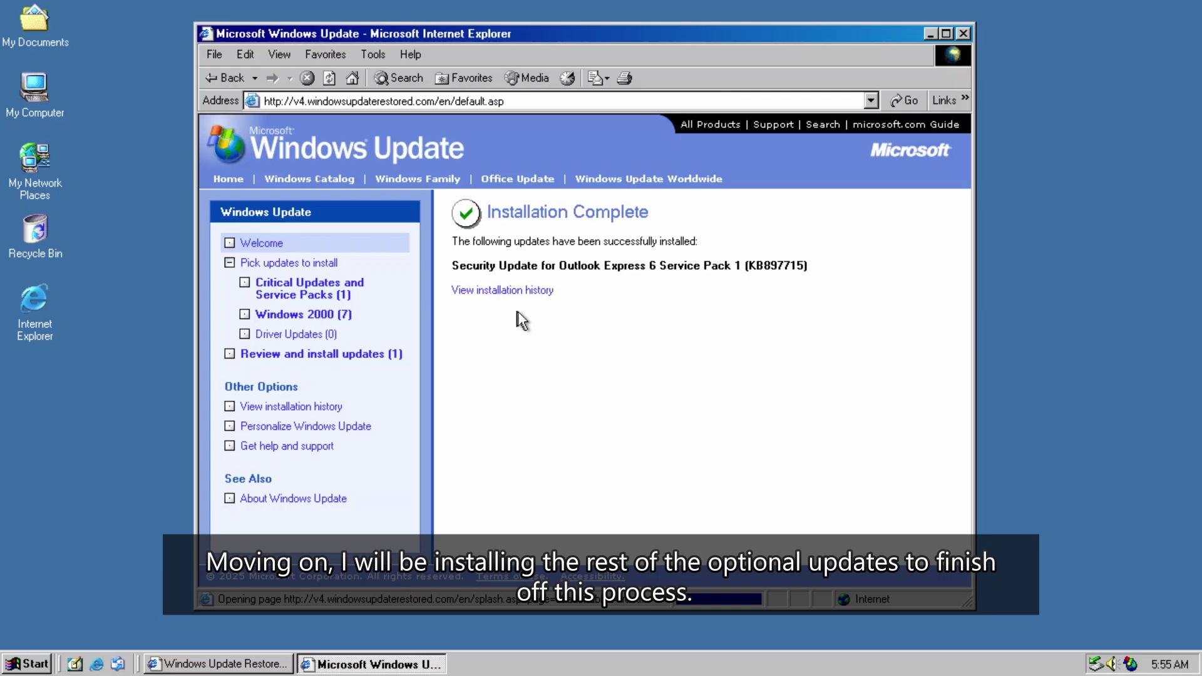
Step: Review the Windows Update installation history
left_click(513, 321)
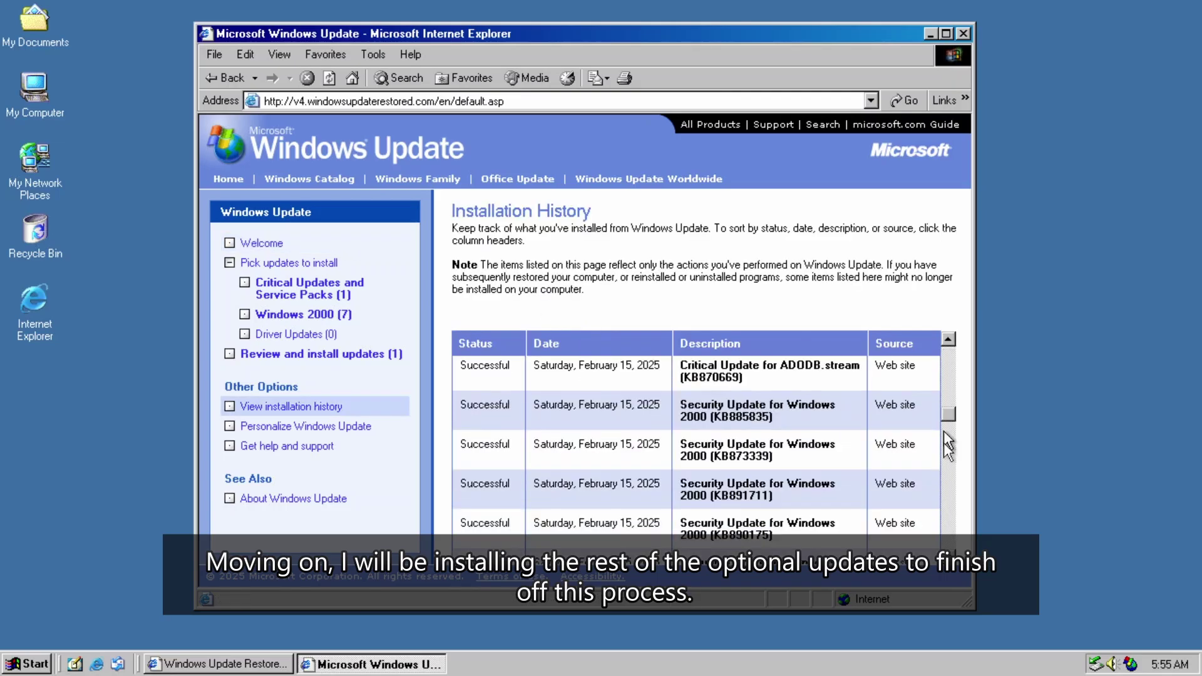
left_click(948, 445)
Step: Add Windows Media Player 9 Series from the Windows 2000 updates, install it, and restart Windows
left_click(310, 285)
left_click(294, 314)
left_click(803, 480)
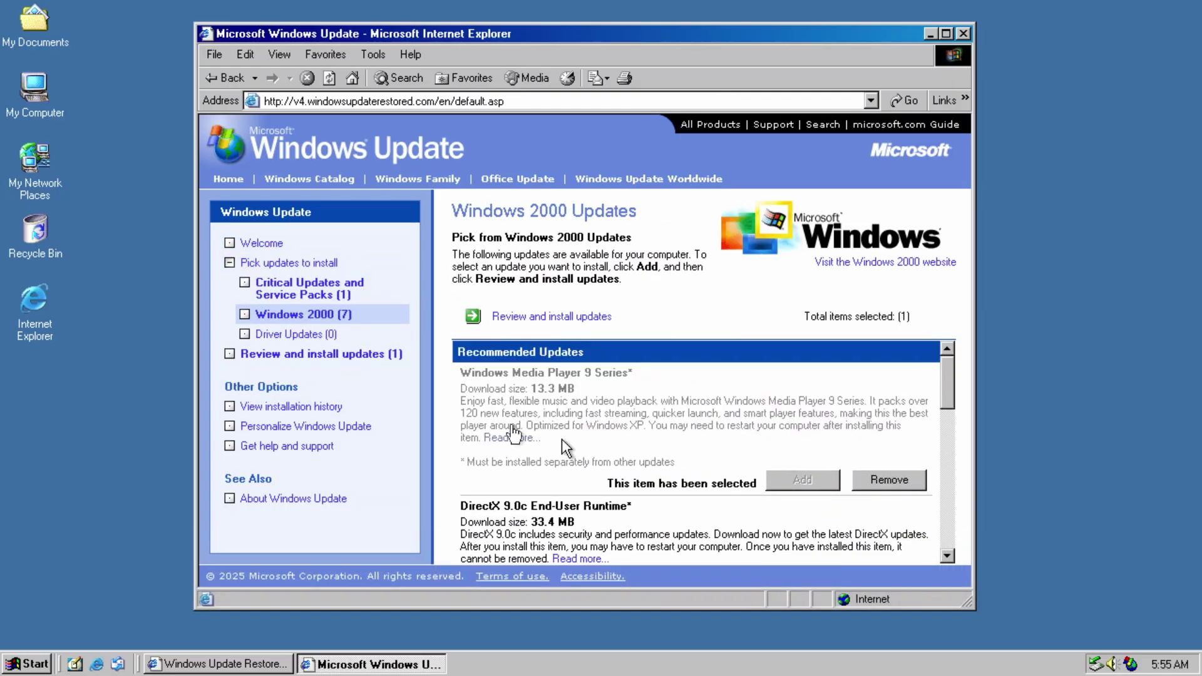
left_click(321, 354)
left_click(499, 389)
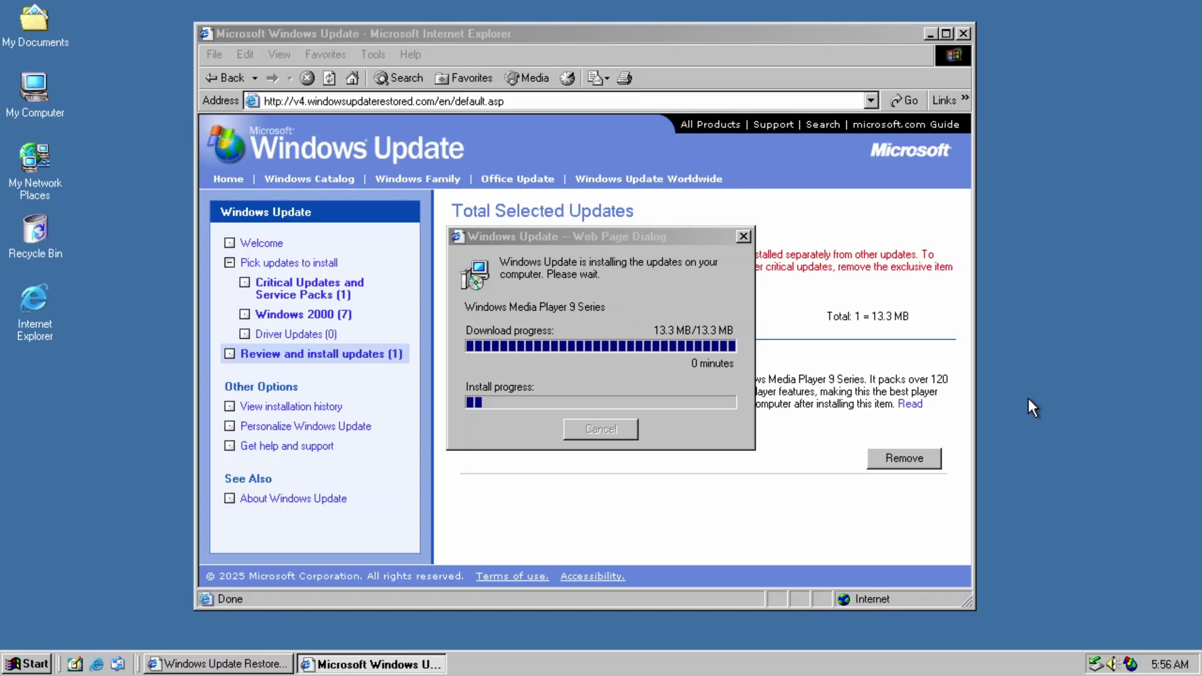
left_click(550, 380)
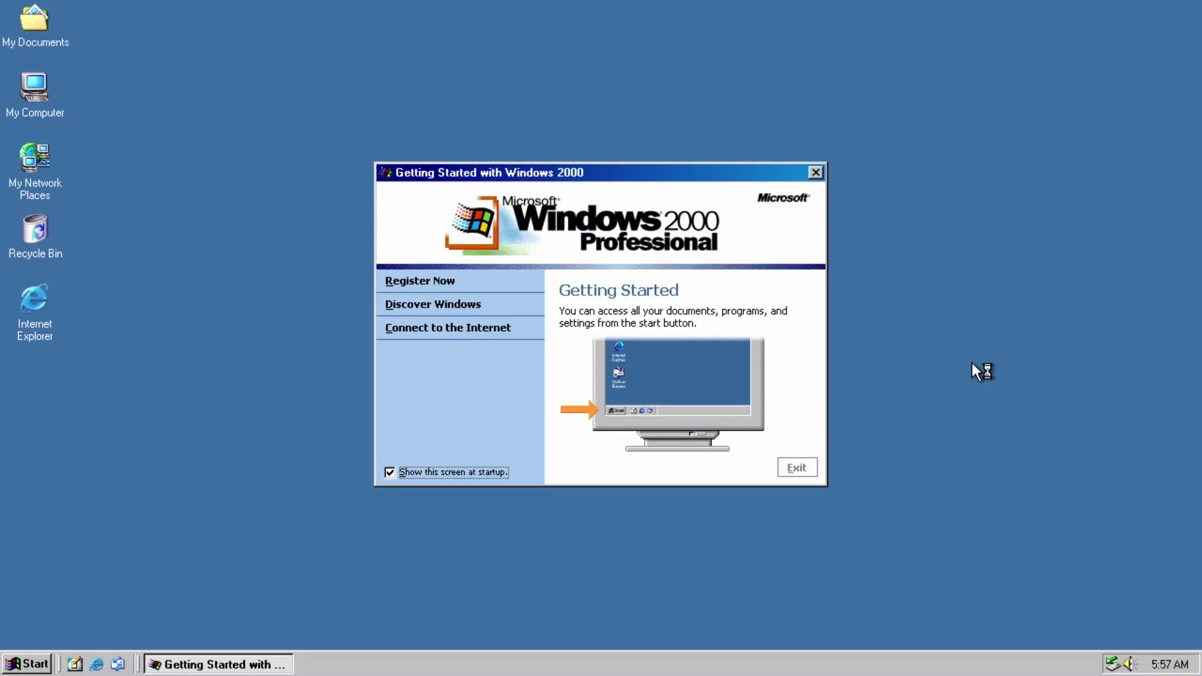
Step: Load windowsupdaterestored.com in a new Internet Explorer window and launch Windows Update V4 from it
double_click(35, 300)
left_click(535, 183)
type("windows")
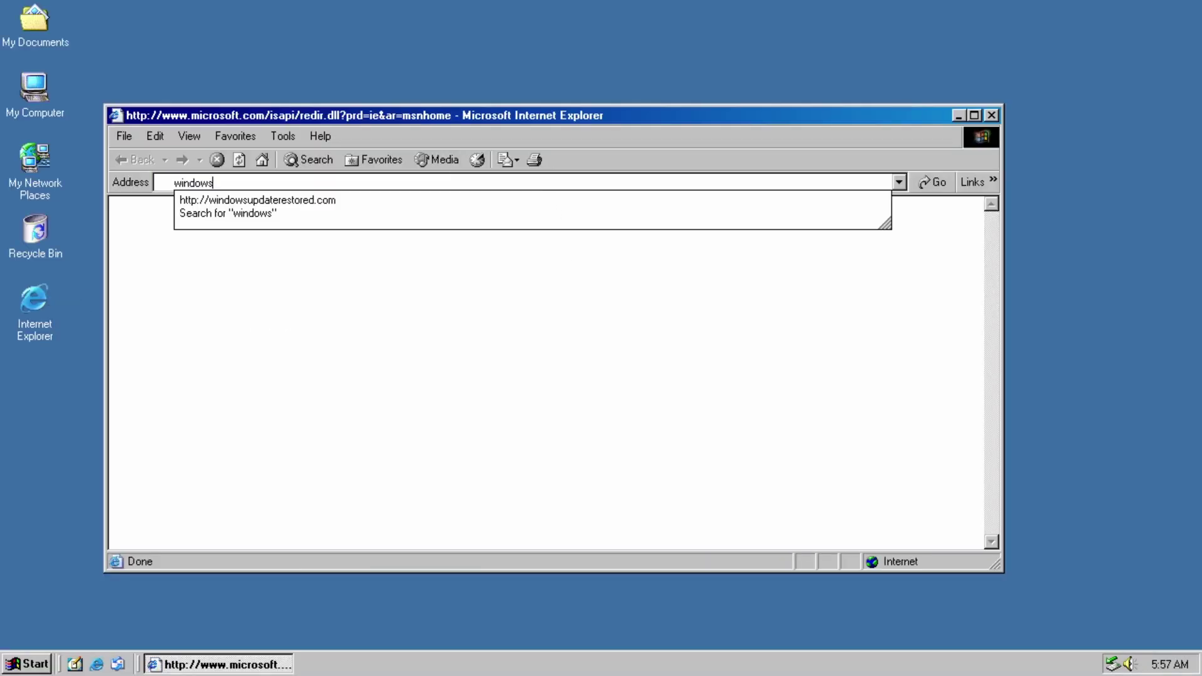
key("Down")
key("Return")
scroll(545, 424, "down", 10)
left_click(459, 337)
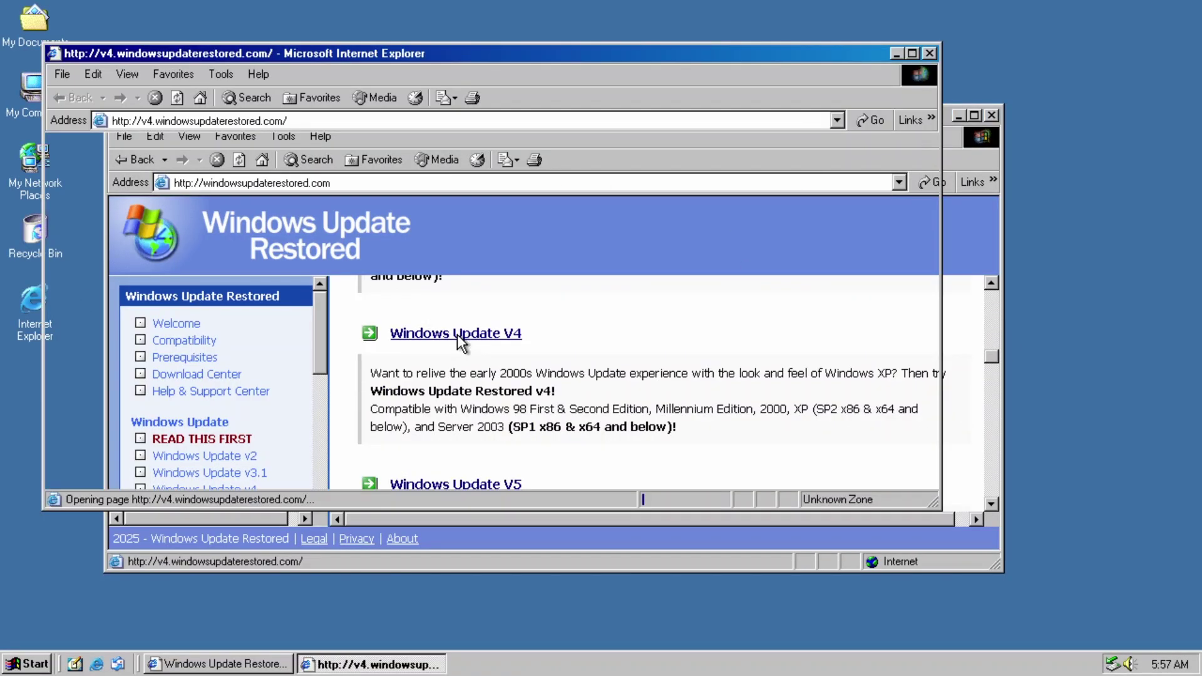
Step: Scan for updates in Windows Update V4 and install the critical updates KB828026 and 819639 for Windows Media Player
left_click(218, 295)
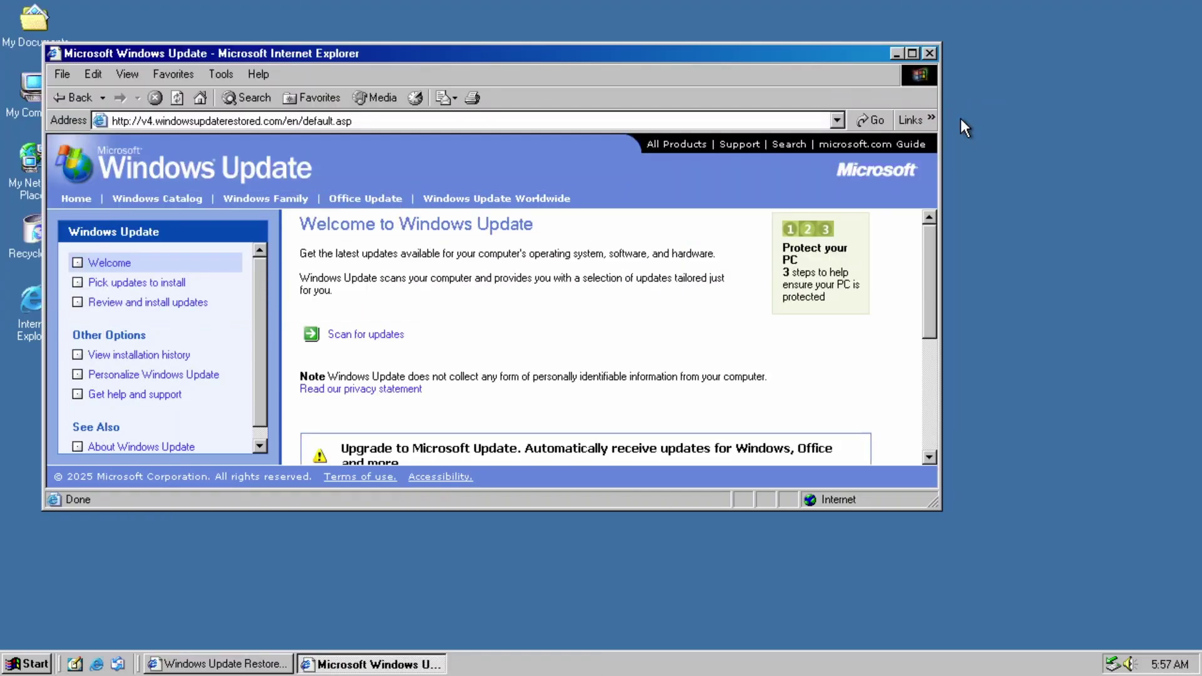
left_click(912, 53)
left_click(300, 242)
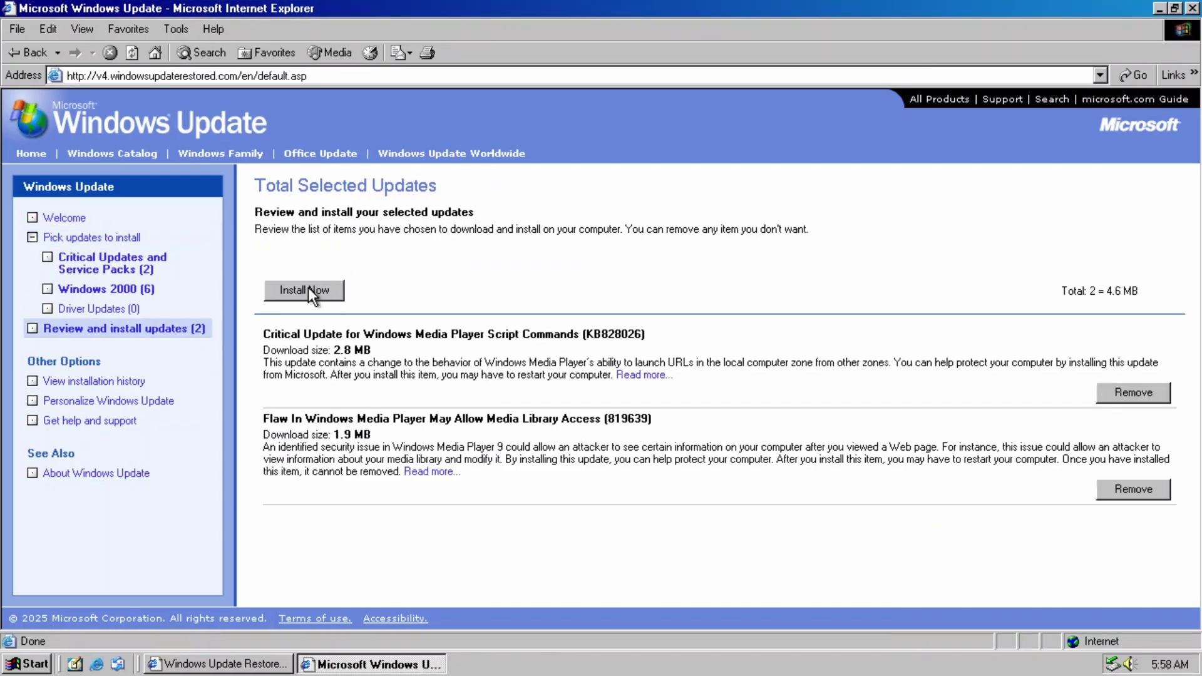
left_click(309, 288)
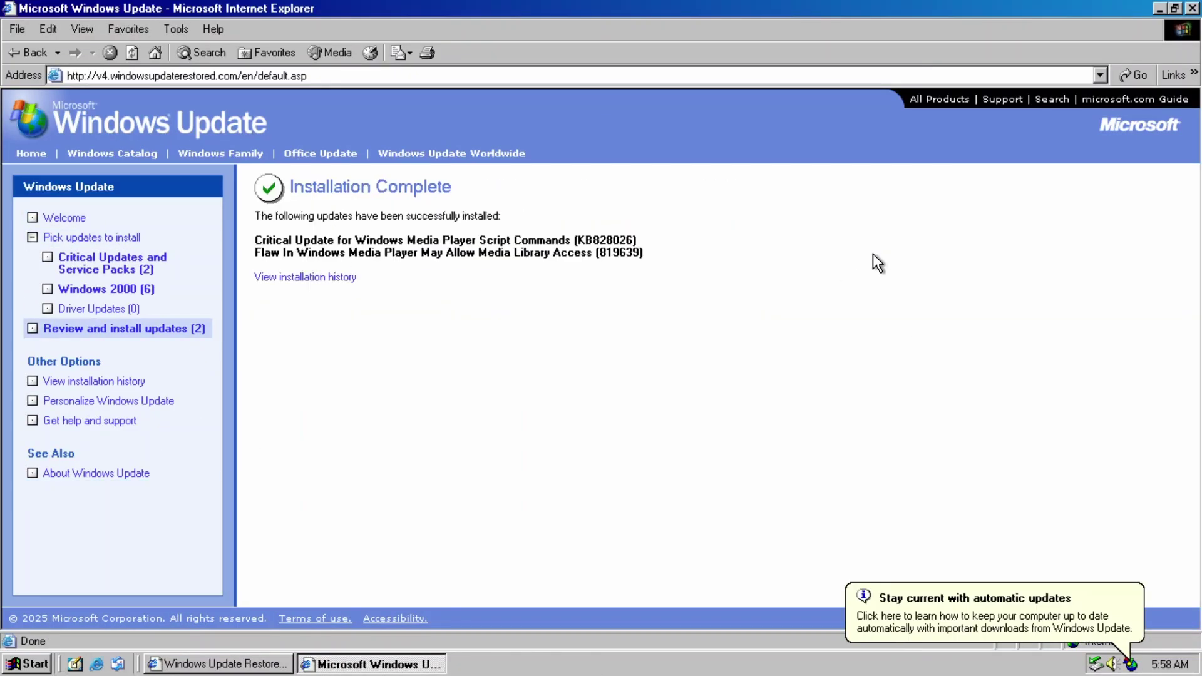
Step: Try to install DirectX 9.0c End-User Runtime, then the Euro Conversion Tool, .NET Framework 2.0, .NET Framework 1.1 and the other optional Windows 2000 updates
left_click(118, 292)
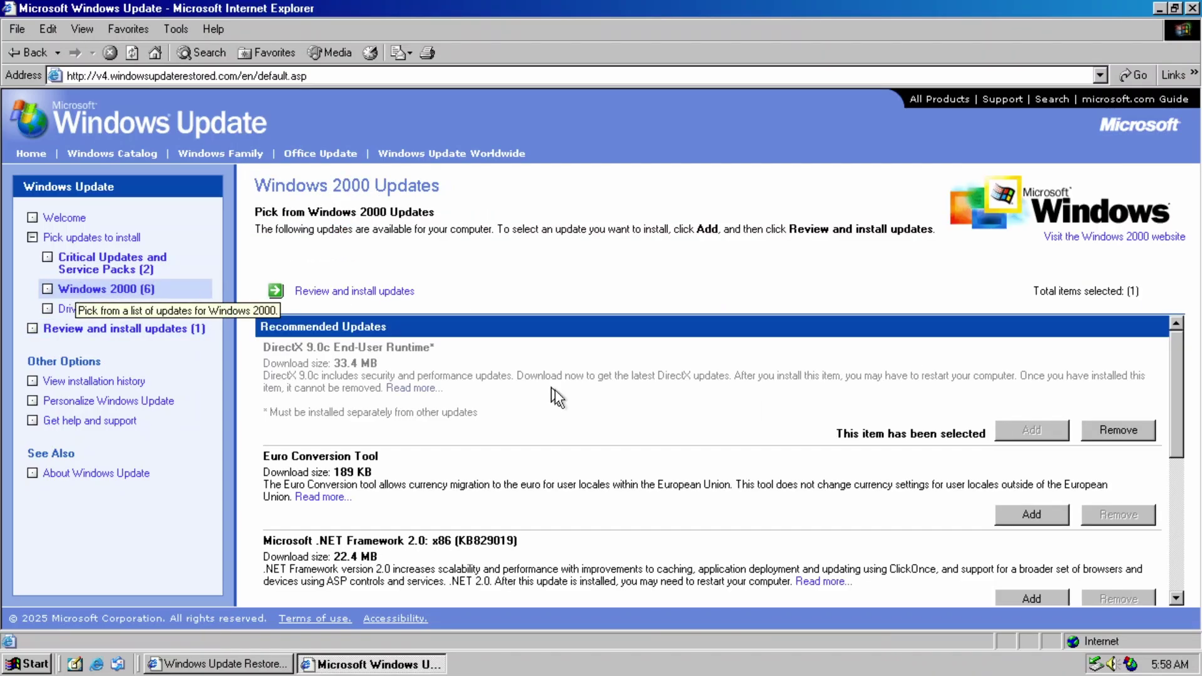
left_click(303, 291)
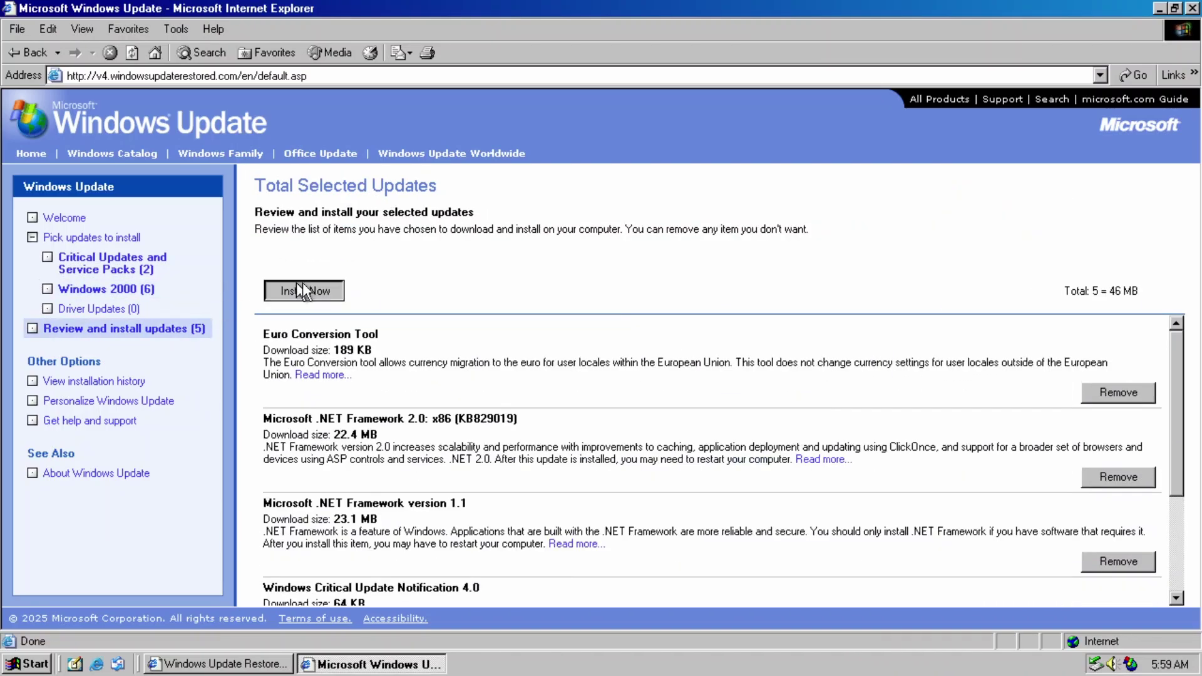
left_click(304, 291)
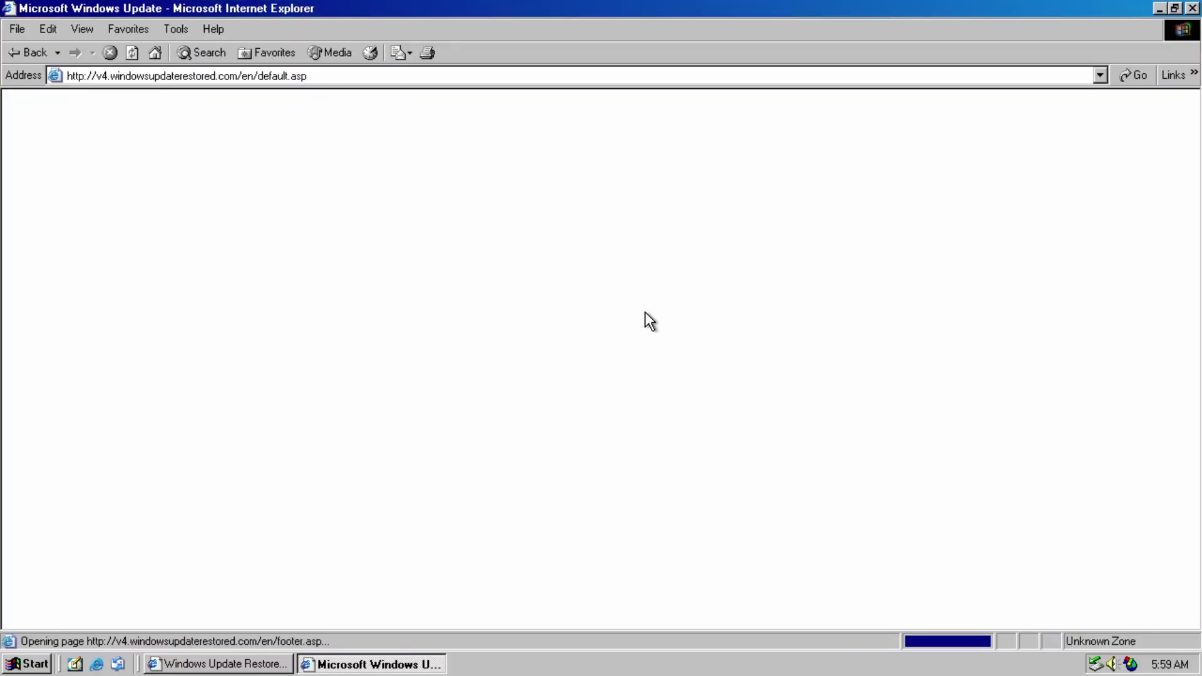
Step: Rescan for updates and retry installing the optional Windows 2000 updates other than DirectX
left_click(309, 302)
left_click(323, 276)
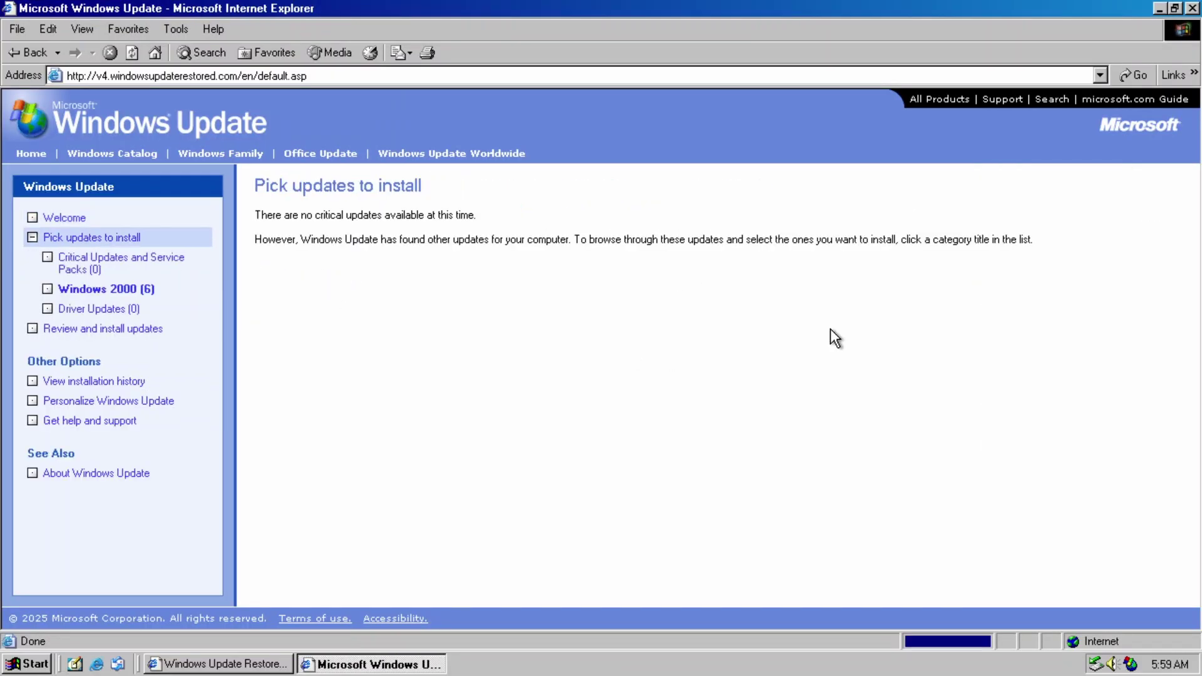
left_click(107, 288)
left_click(326, 212)
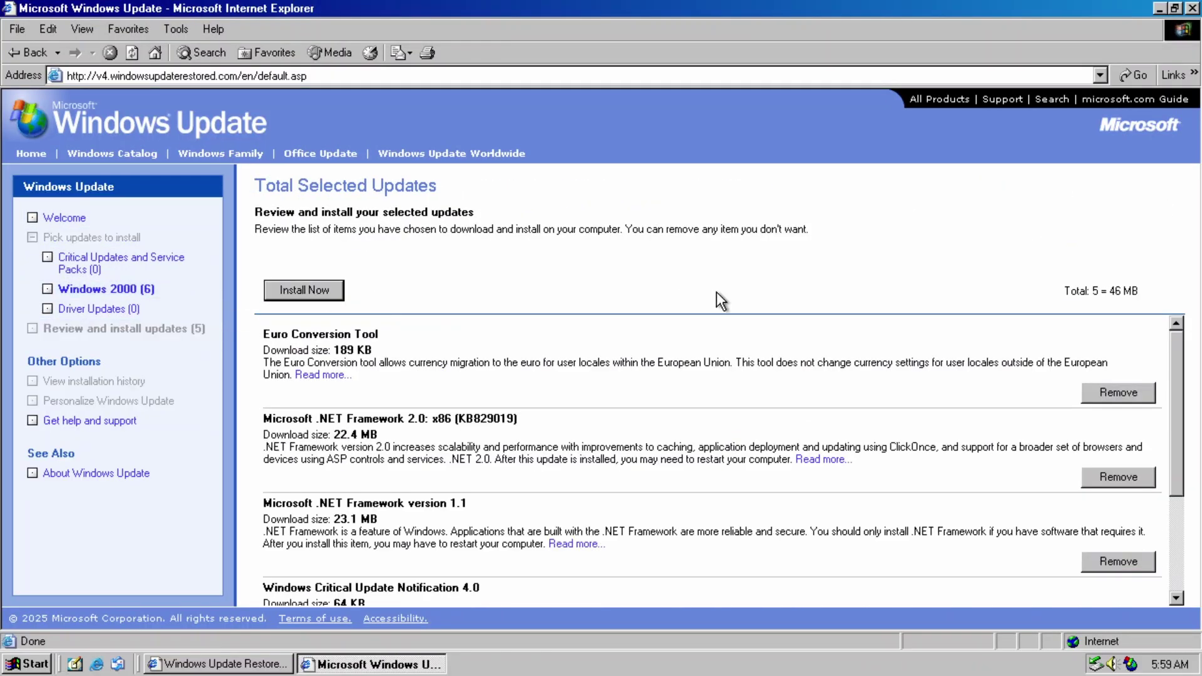
Step: Go to legacyupdate.net, set up Legacy Update, and dismiss the script error on its welcome page
key("alt+d")
type("legacyupdate.net")
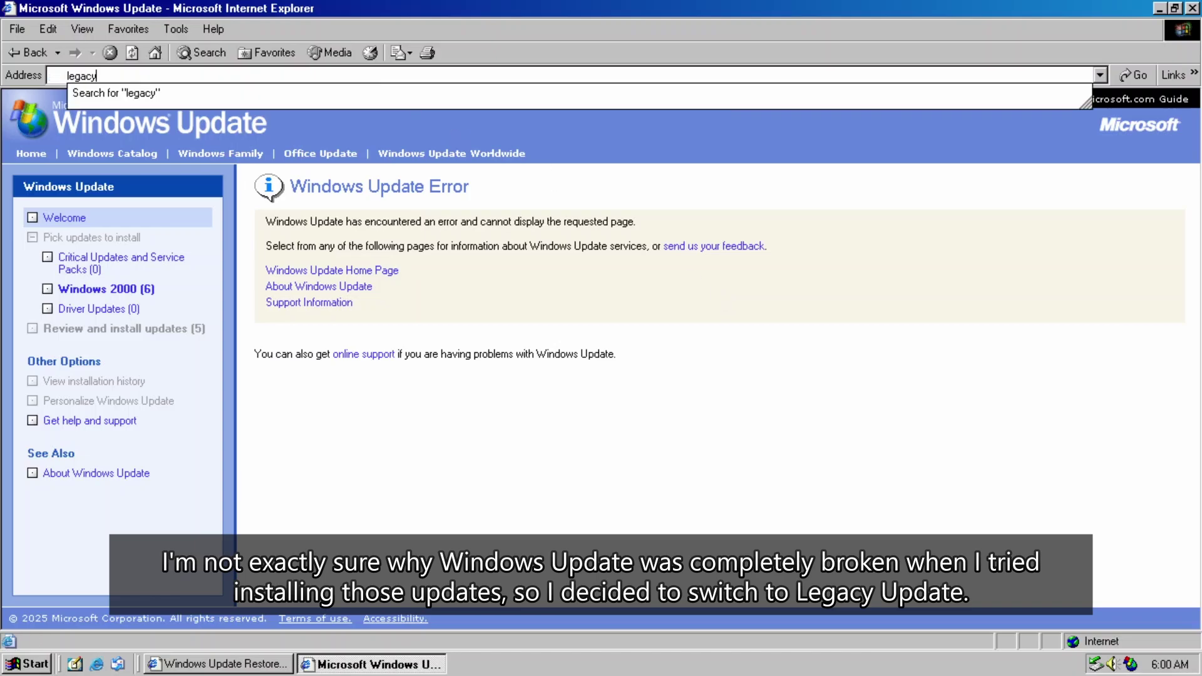
key("Return")
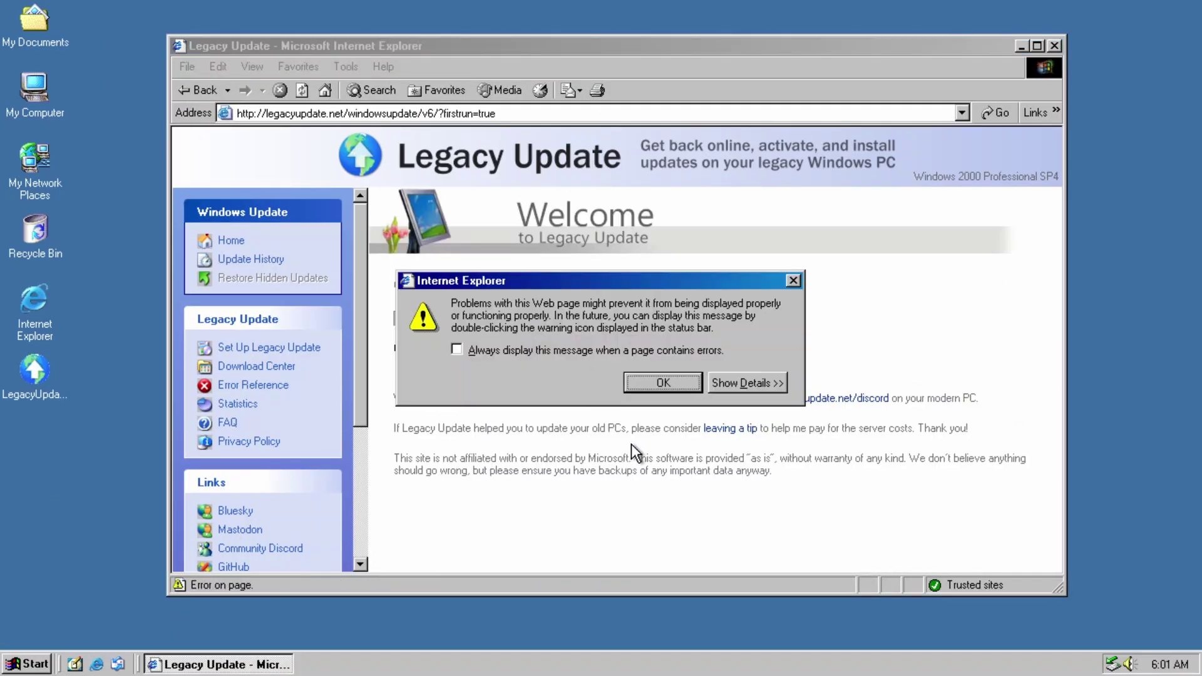
left_click(662, 377)
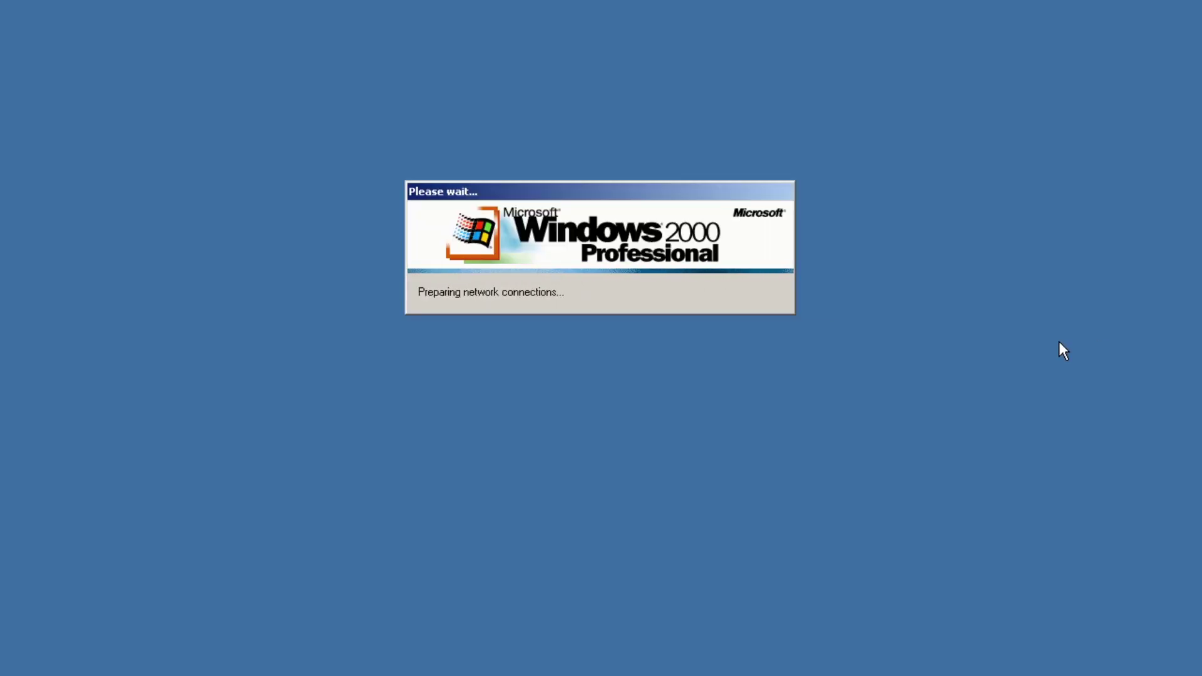
Step: Select 31 high-priority and optional updates in Legacy Update, excluding DirectX 9.0c, and install them
left_click(815, 171)
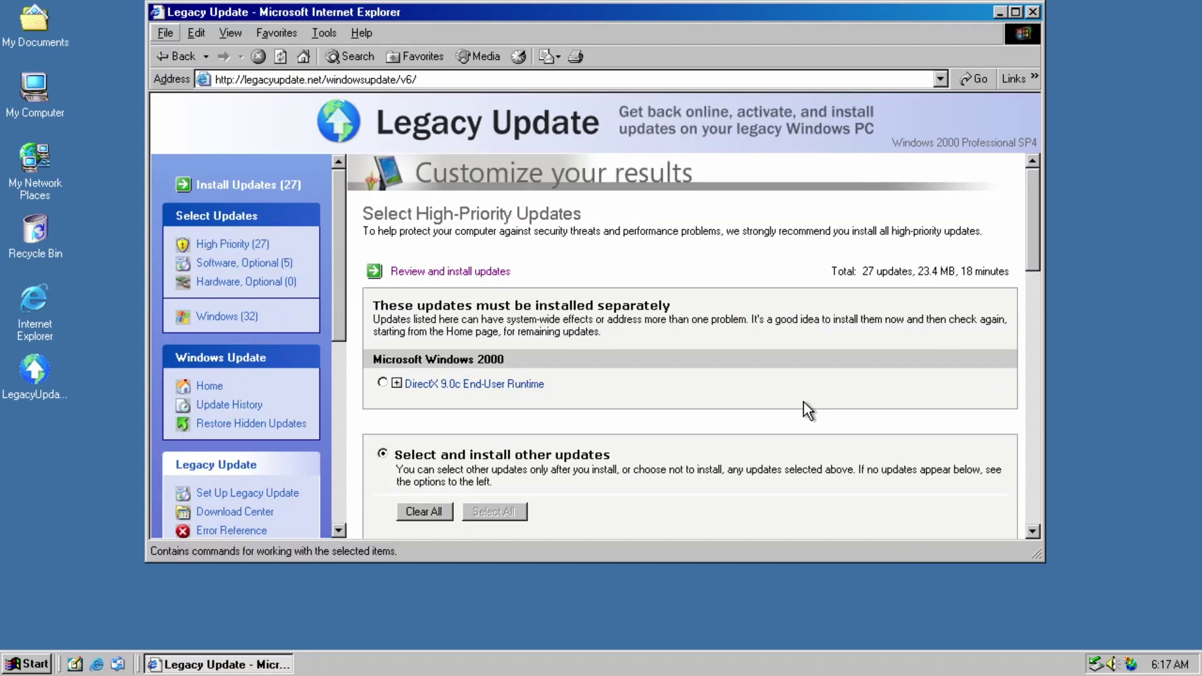
left_click_drag(1036, 261, 1046, 281)
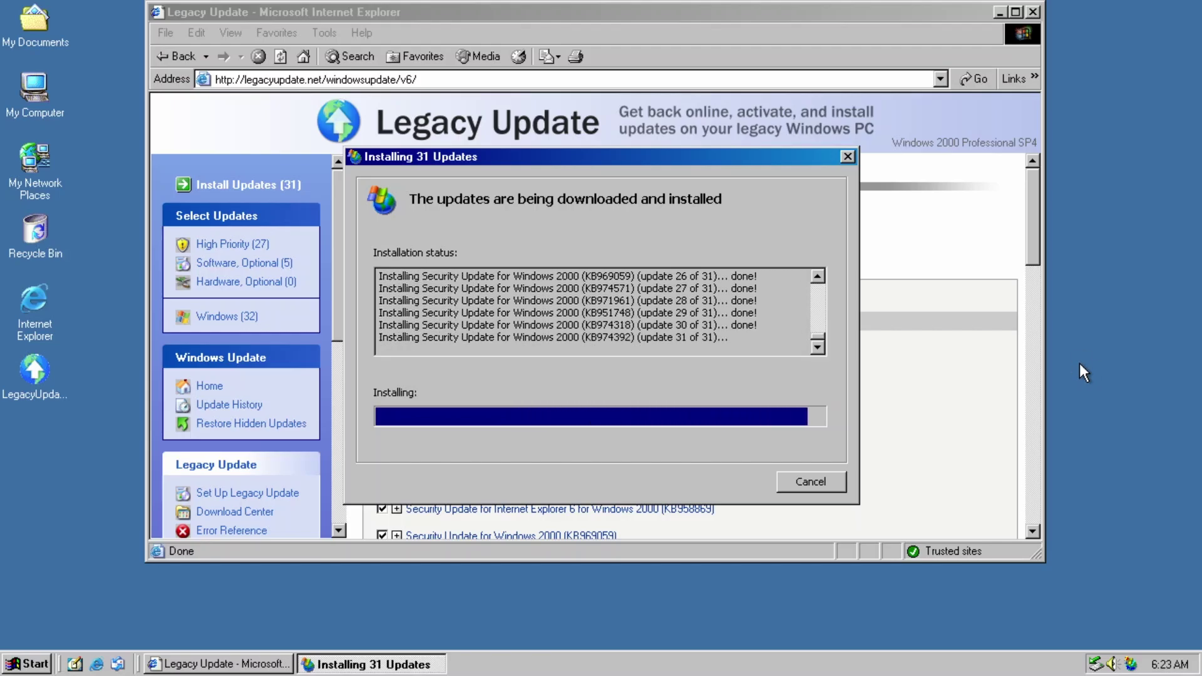
left_click(728, 482)
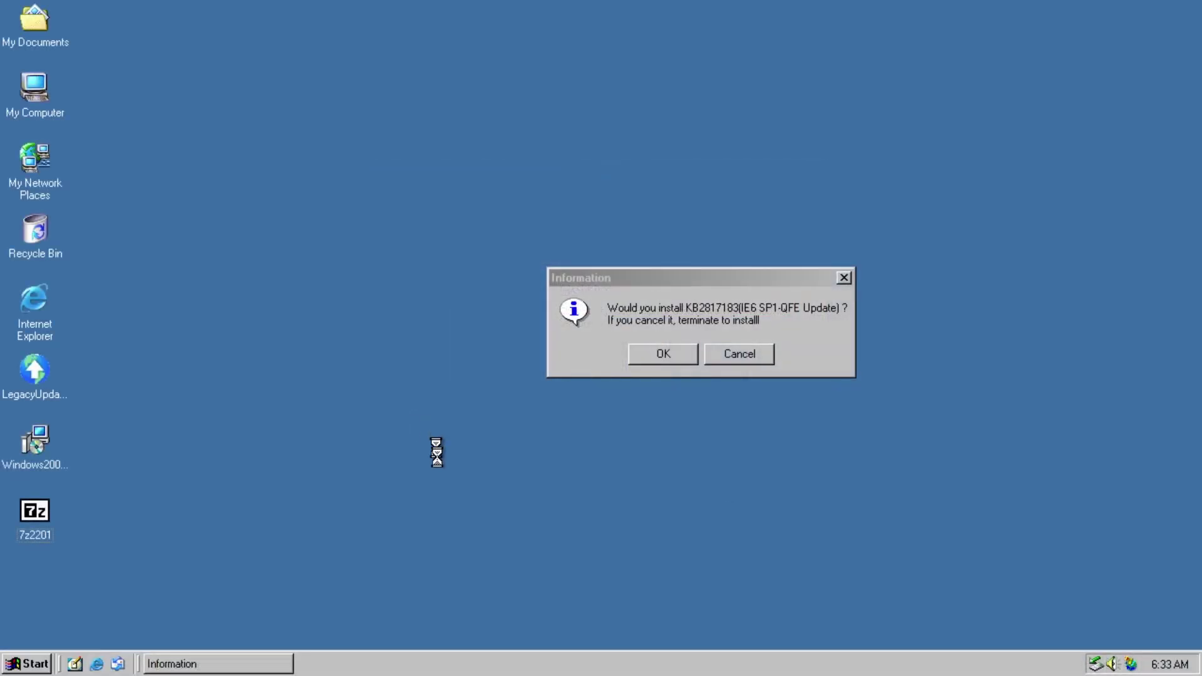
Step: Extract the Windows 2000 Professional Post EOL Updates archive to its own desktop folder with 7-Zip
right_click(35, 590)
mouse_move(65, 416)
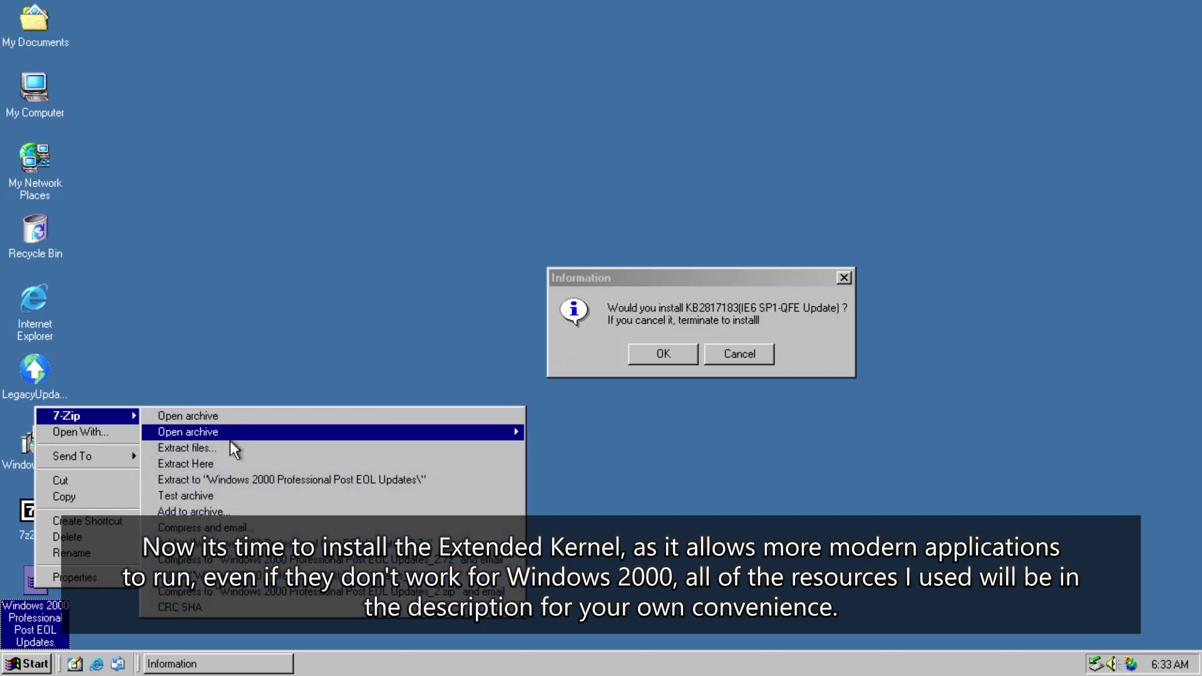
left_click(232, 449)
left_click(585, 448)
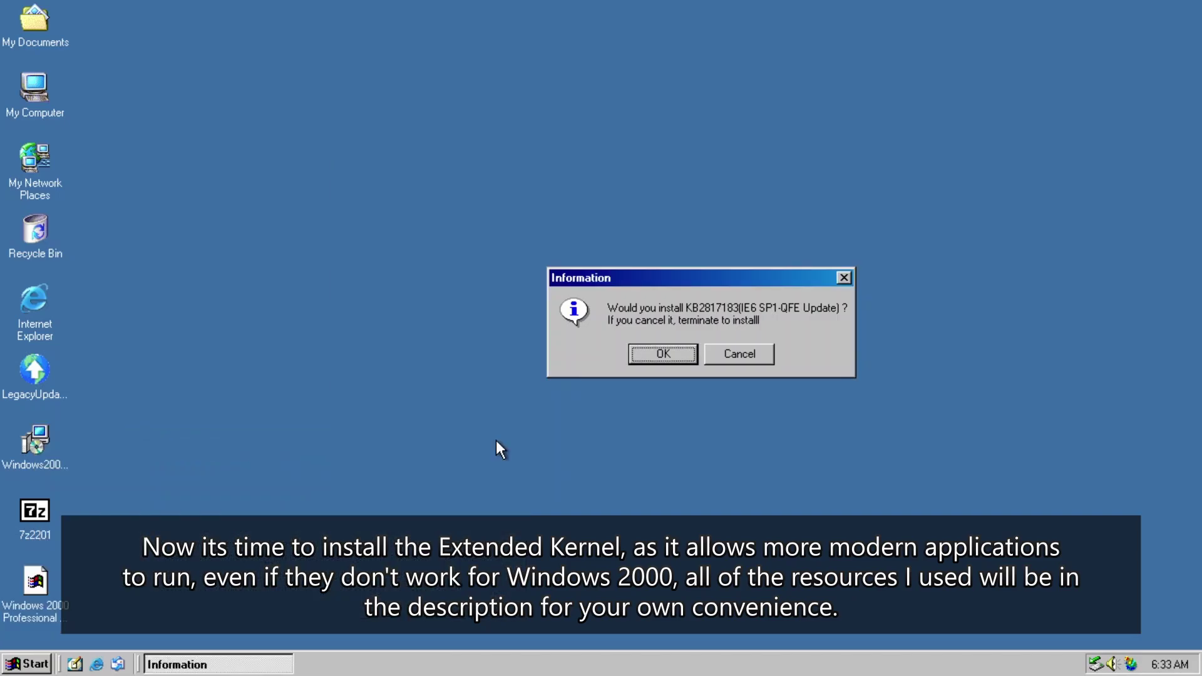
Step: Open the extracted folder through to Official Microsoft Post EOL Windows 2000 Professional Updates, moving the KB2817183 prompt out of the way
double_click(111, 46)
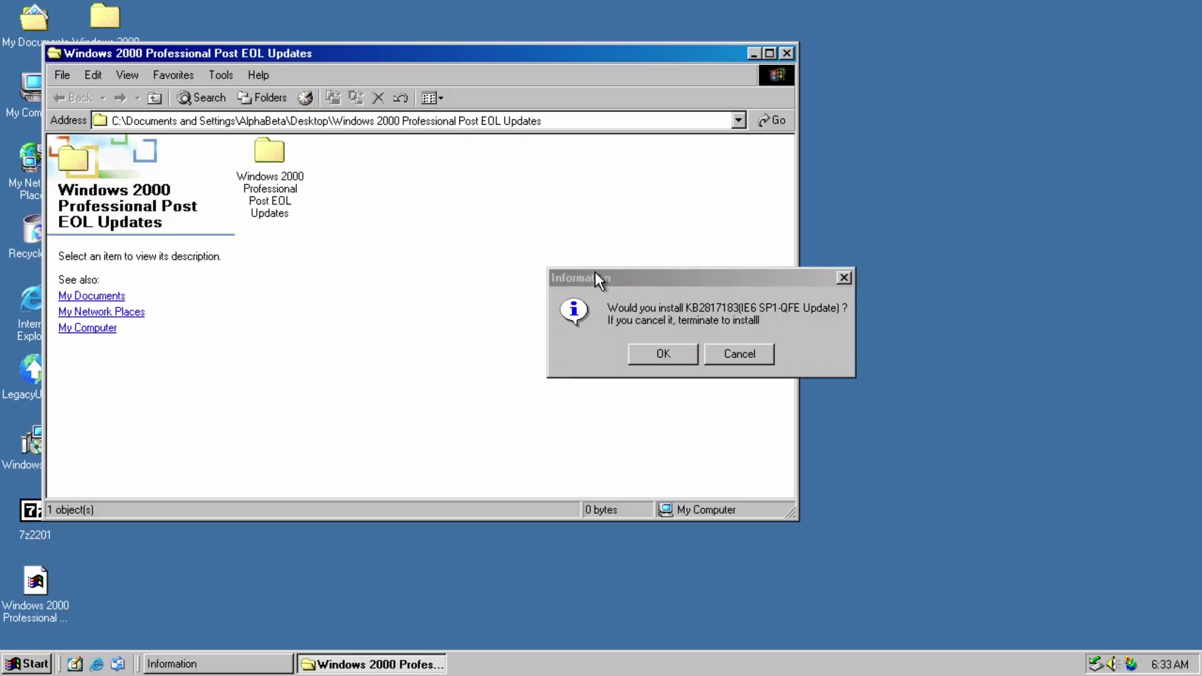
left_click_drag(595, 276, 814, 296)
double_click(269, 153)
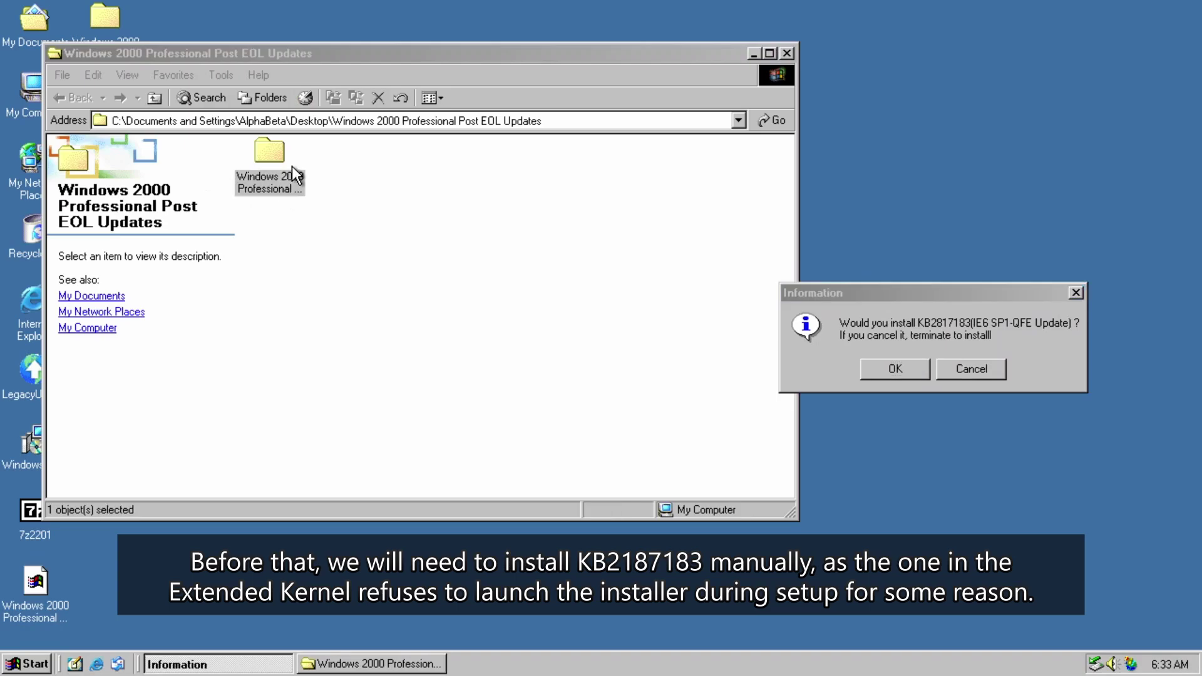
double_click(270, 154)
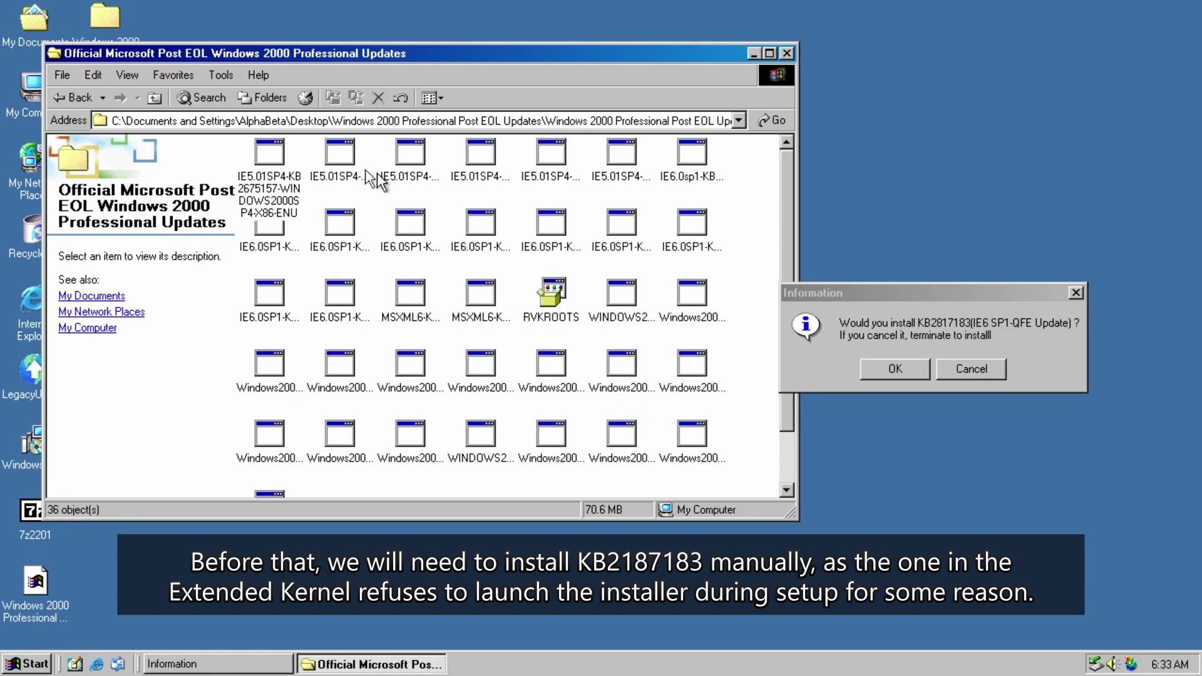
Step: Find the IE6.0SP1-KB2817183-WINDOWS2000-X86-ENU installer among the update files and launch it
left_click(270, 161)
left_click(330, 167)
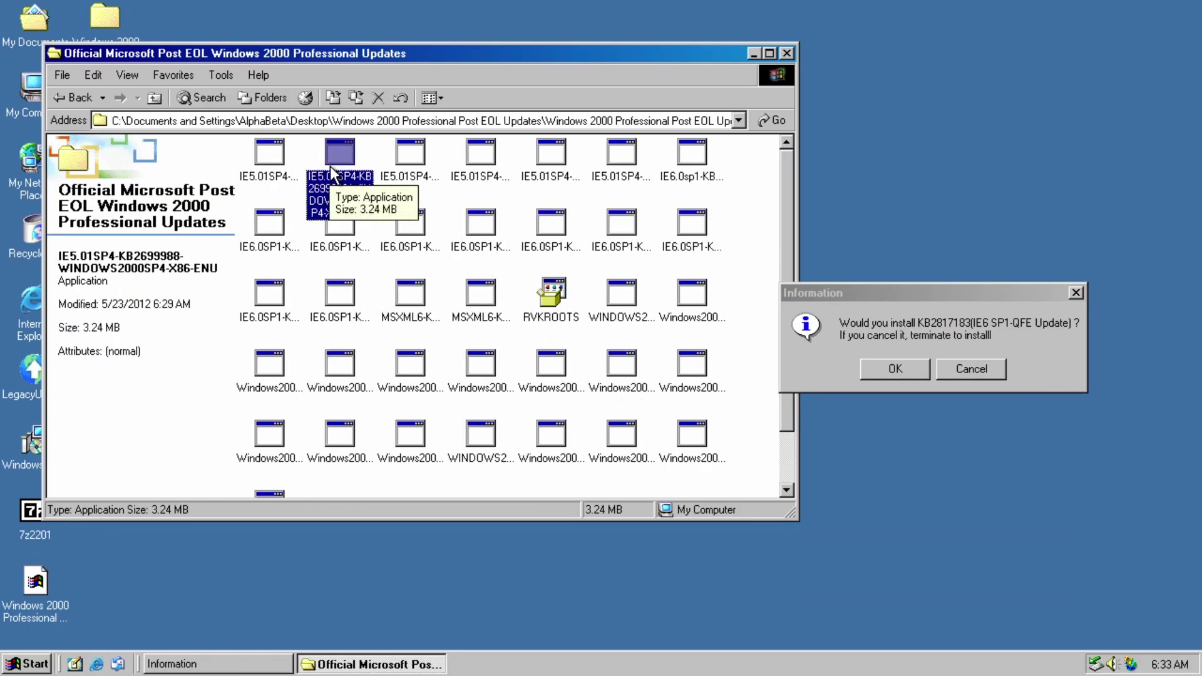
left_click(481, 153)
left_click(551, 154)
left_click(340, 293)
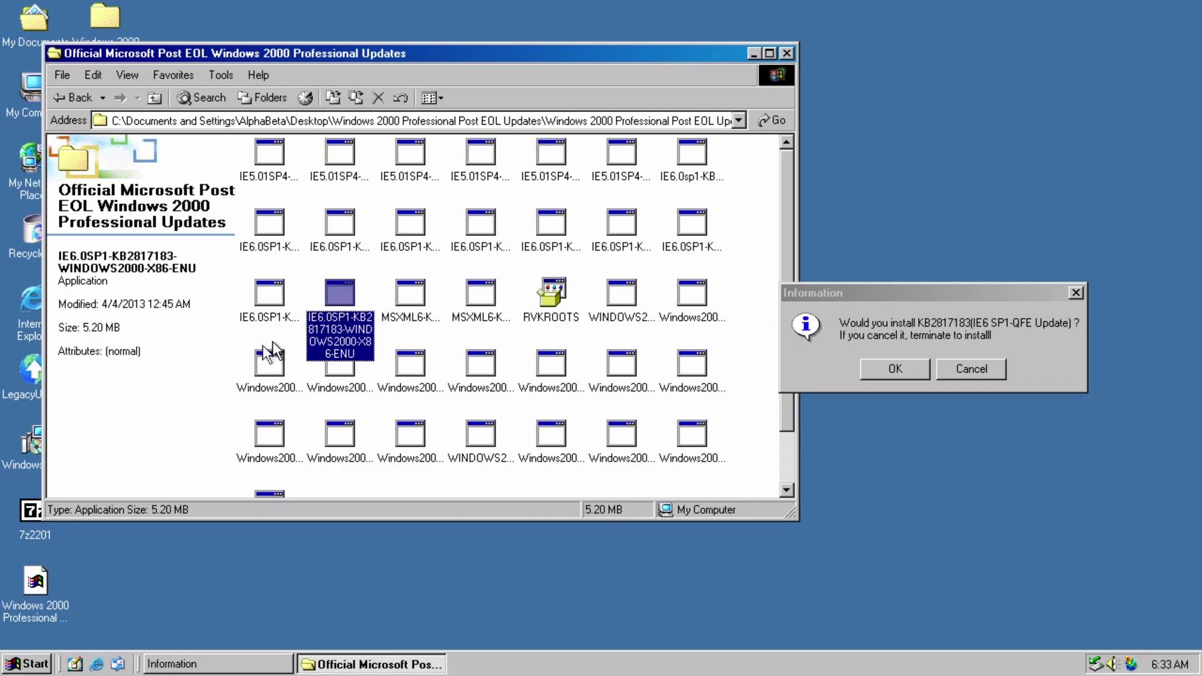
double_click(355, 307)
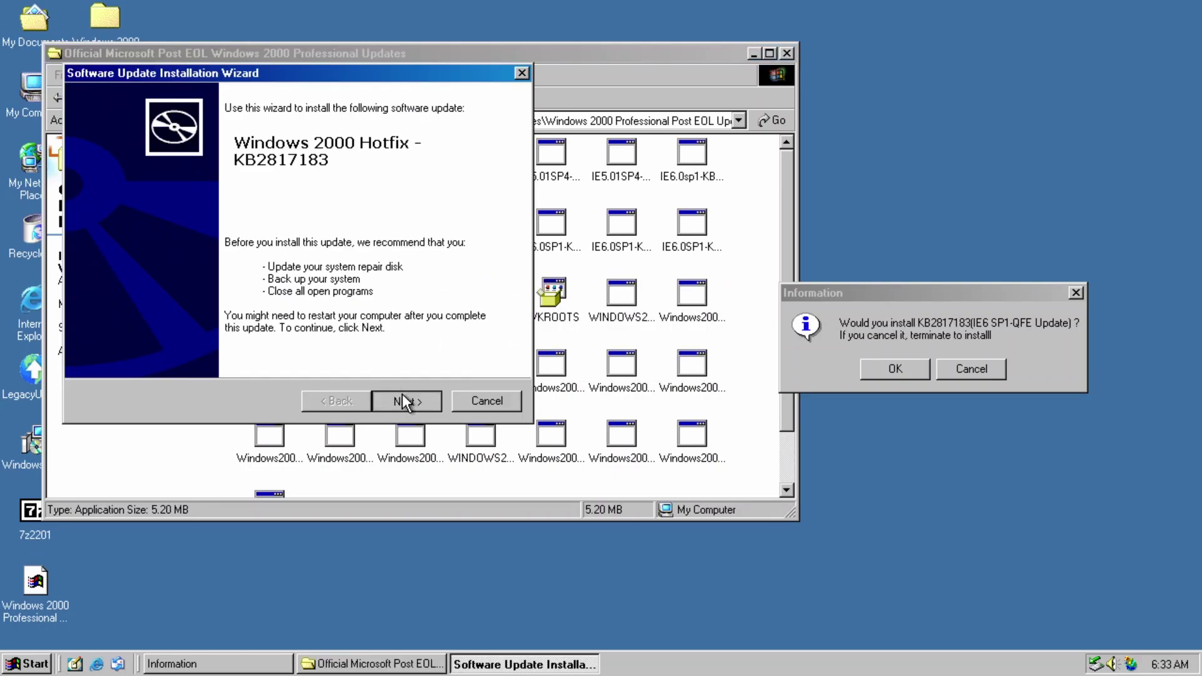
Step: Accept the licence and install hotfix KB2817183, cancel the pending Extended Kernel prompt, and finish with a Windows restart
left_click(402, 400)
left_click(327, 345)
left_click(401, 399)
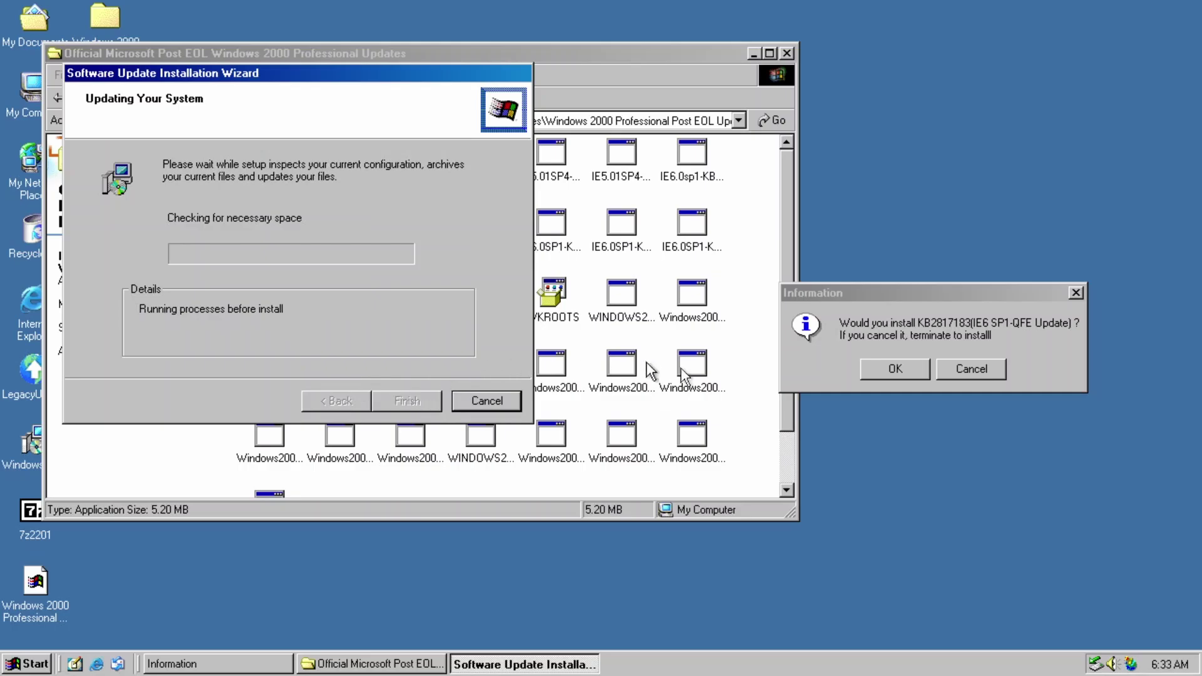
left_click(971, 366)
left_click(787, 53)
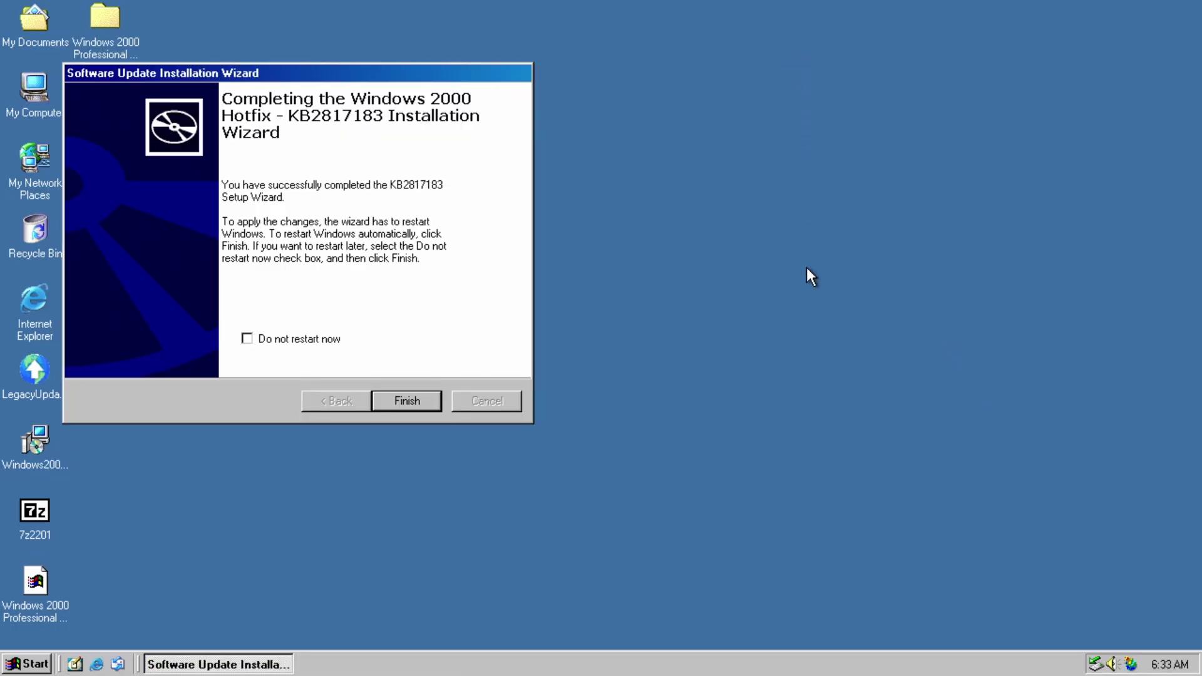
left_click(398, 401)
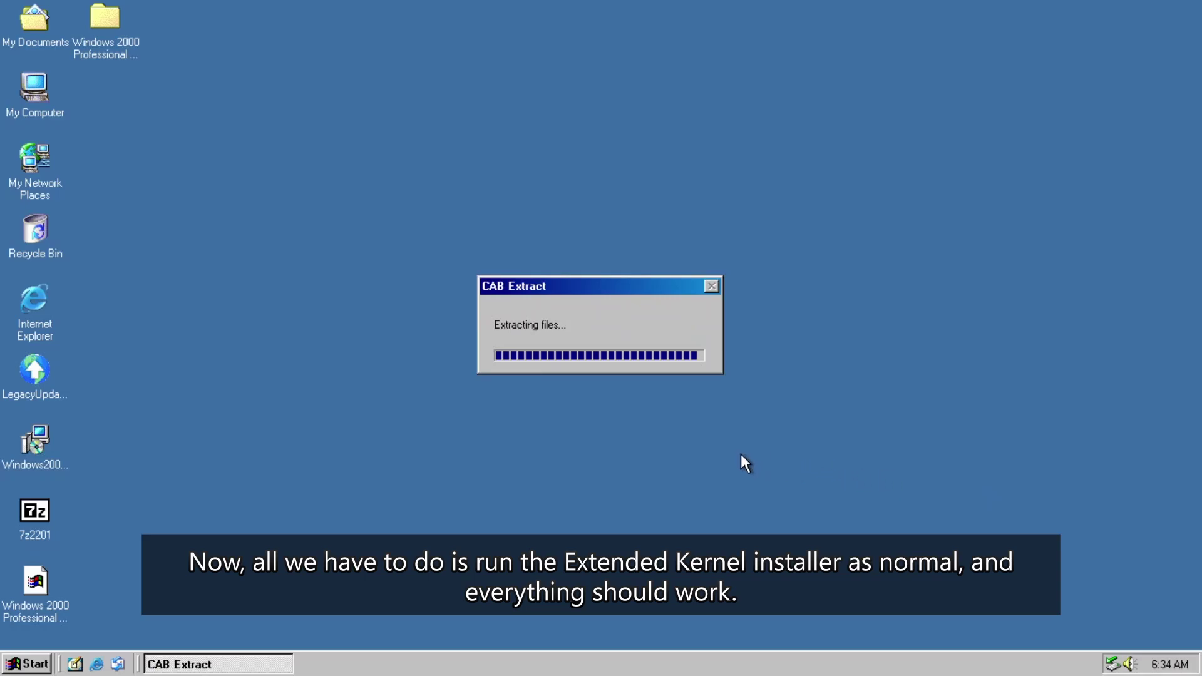
Step: Run the Extended Kernel setup, decline the customized Windows Installer 3.1(v2), and execute it with the default Extended Kernel options
left_click(592, 379)
left_click(641, 378)
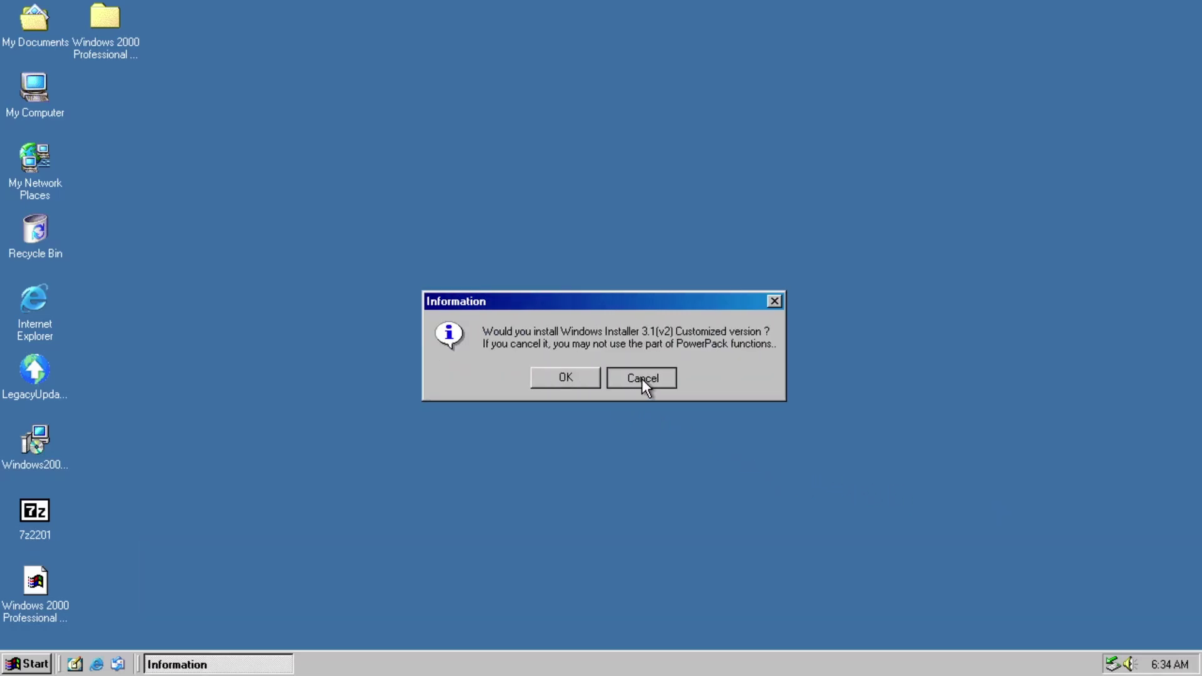
left_click_drag(259, 61, 513, 121)
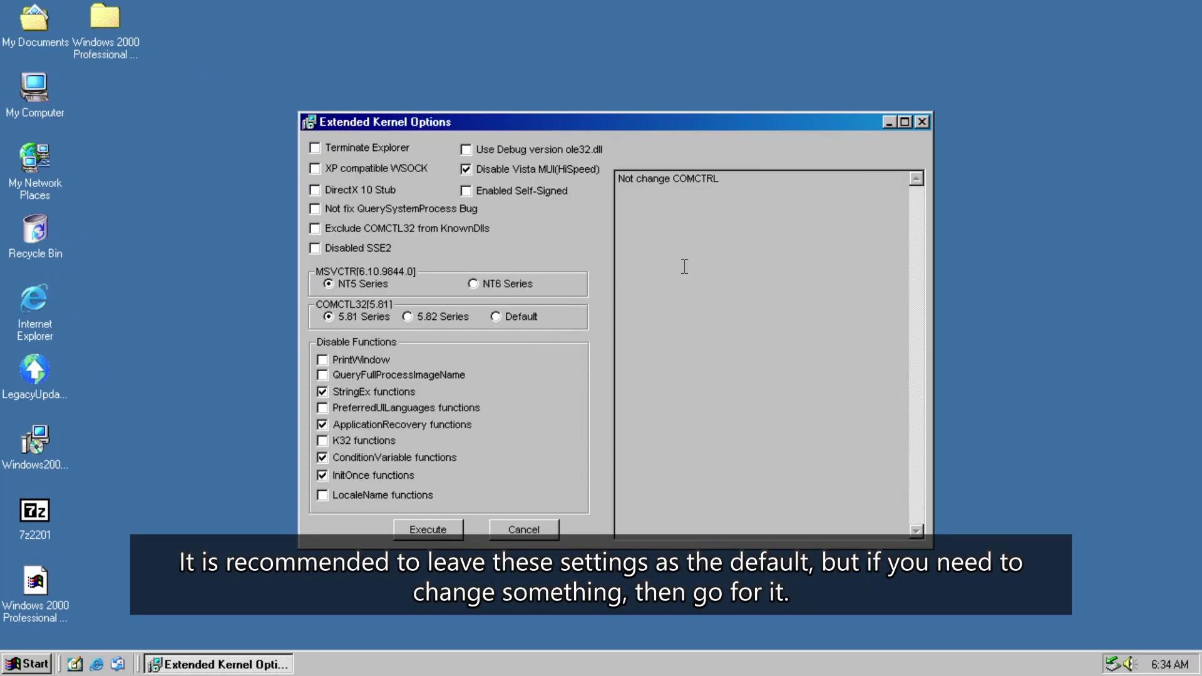
left_click(431, 532)
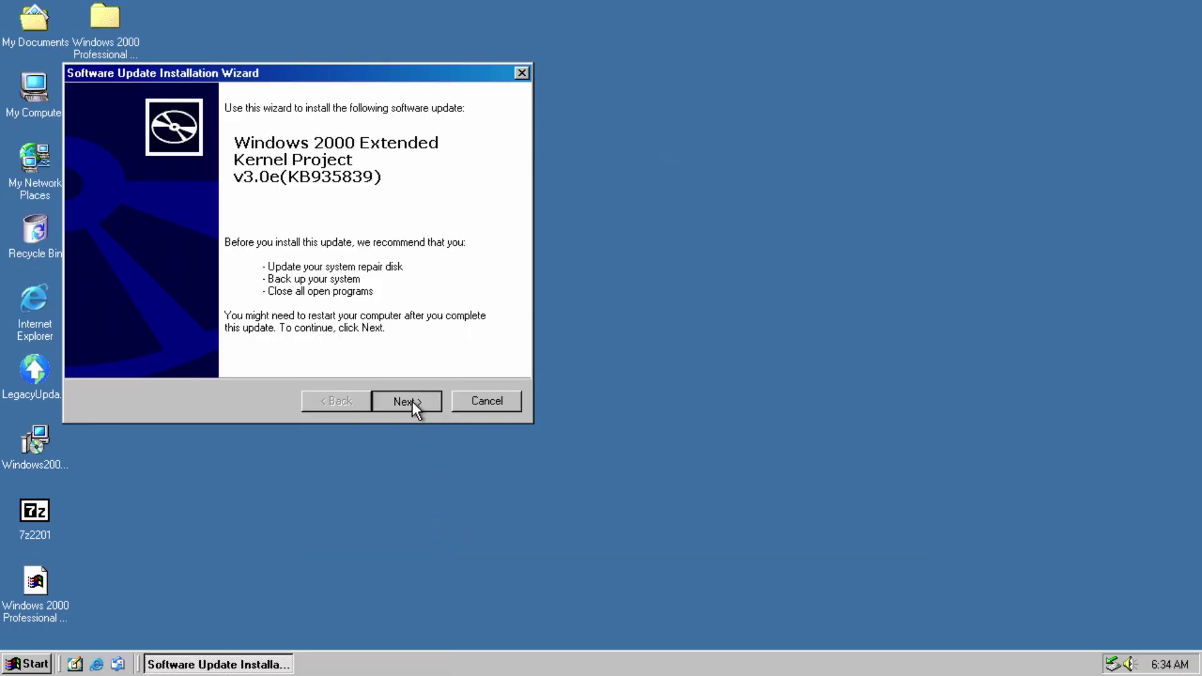
Step: Accept the licence, install Windows 2000 Extended Kernel Project v3.0e (KB935839), and dismiss the ngen.exe error after the restart
left_click(412, 401)
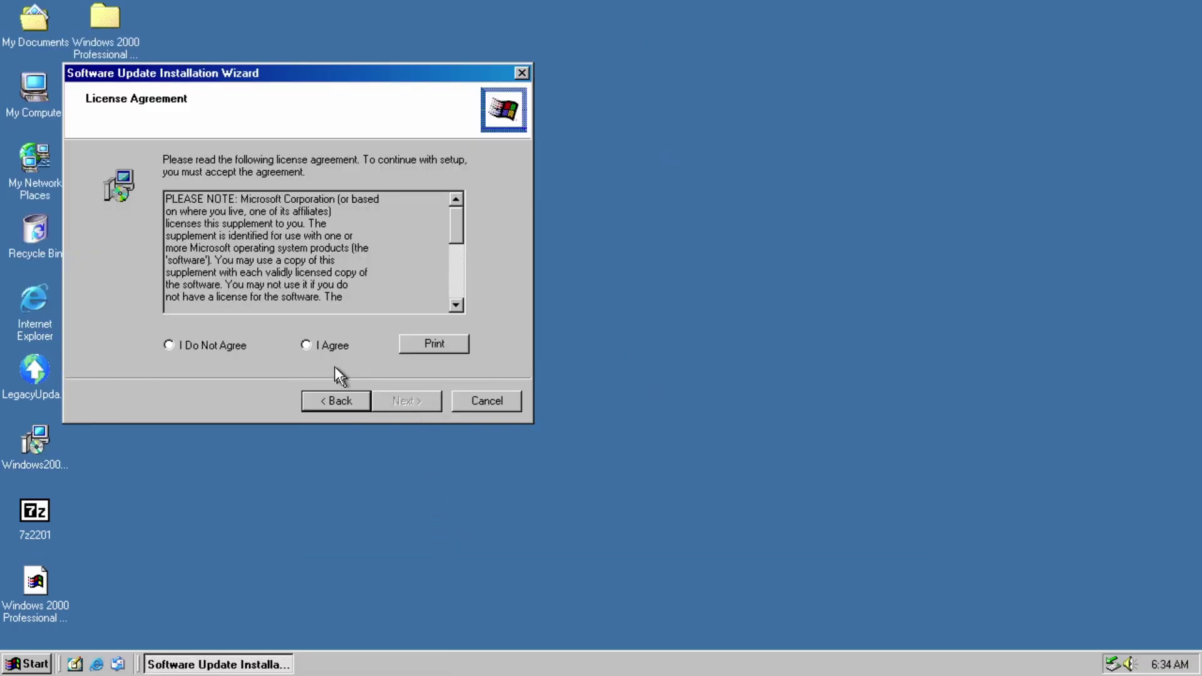
left_click(330, 344)
left_click(394, 399)
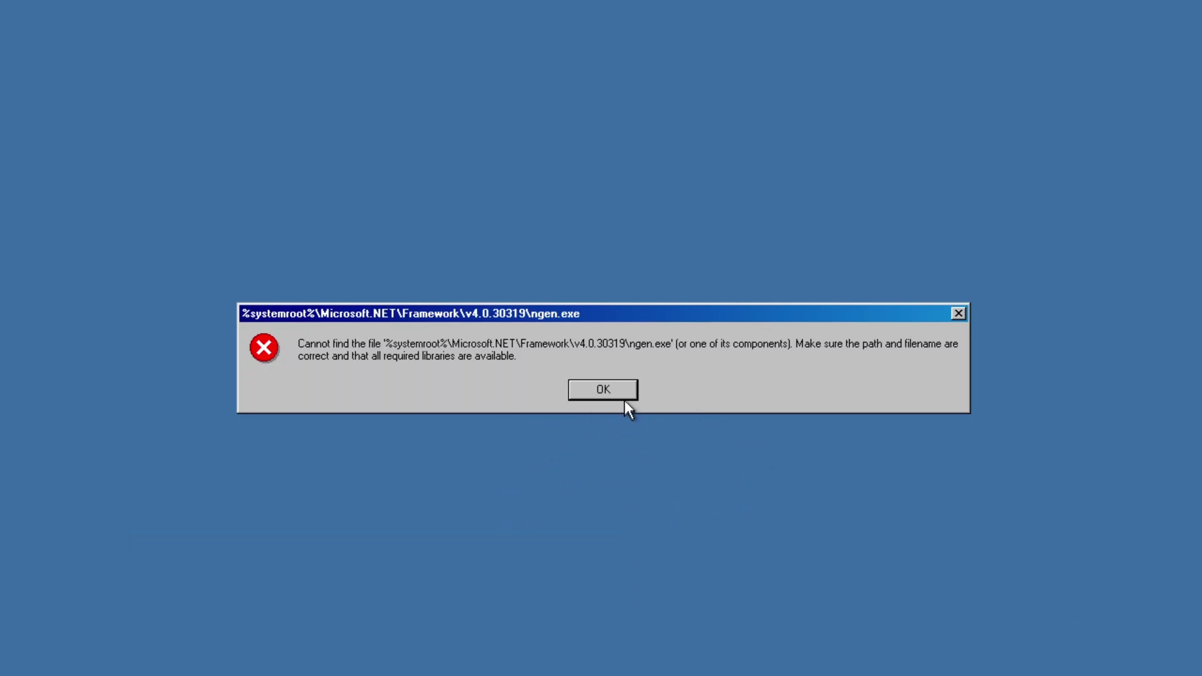
left_click(620, 396)
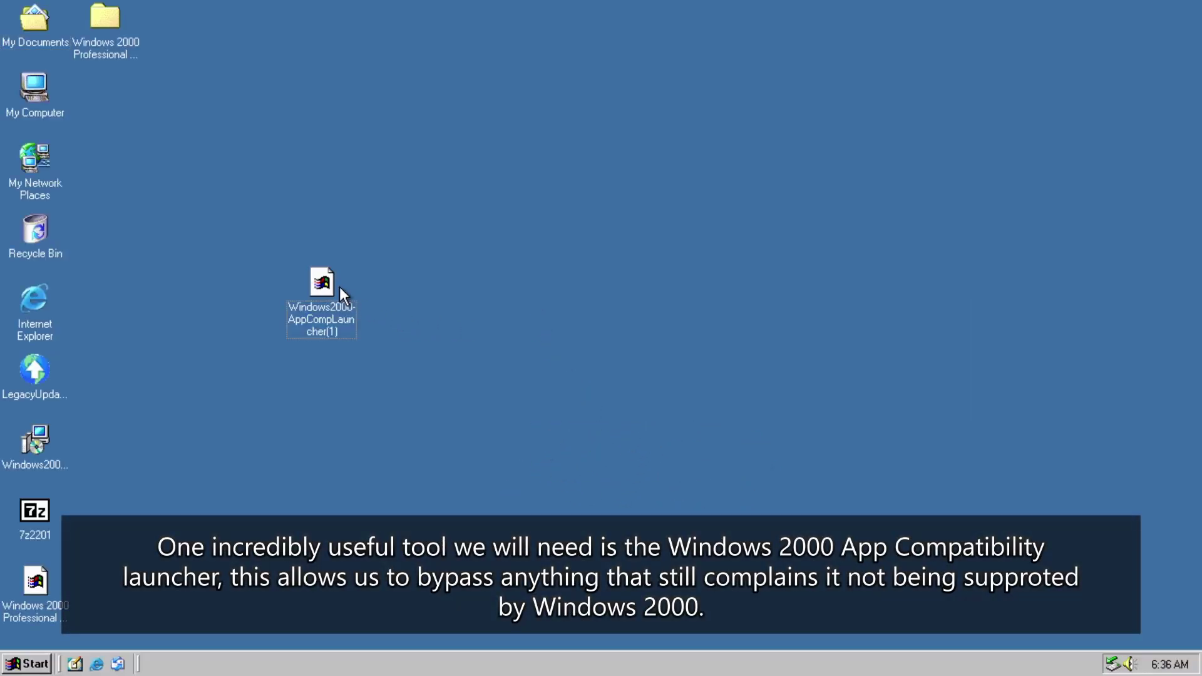
Step: Move the Windows2000-AppCompLauncher(1) archive beneath the Post EOL Updates folder on the desktop and line up the icons
left_click_drag(339, 286, 108, 95)
right_click(407, 148)
left_click(455, 211)
right_click(303, 104)
left_click(329, 164)
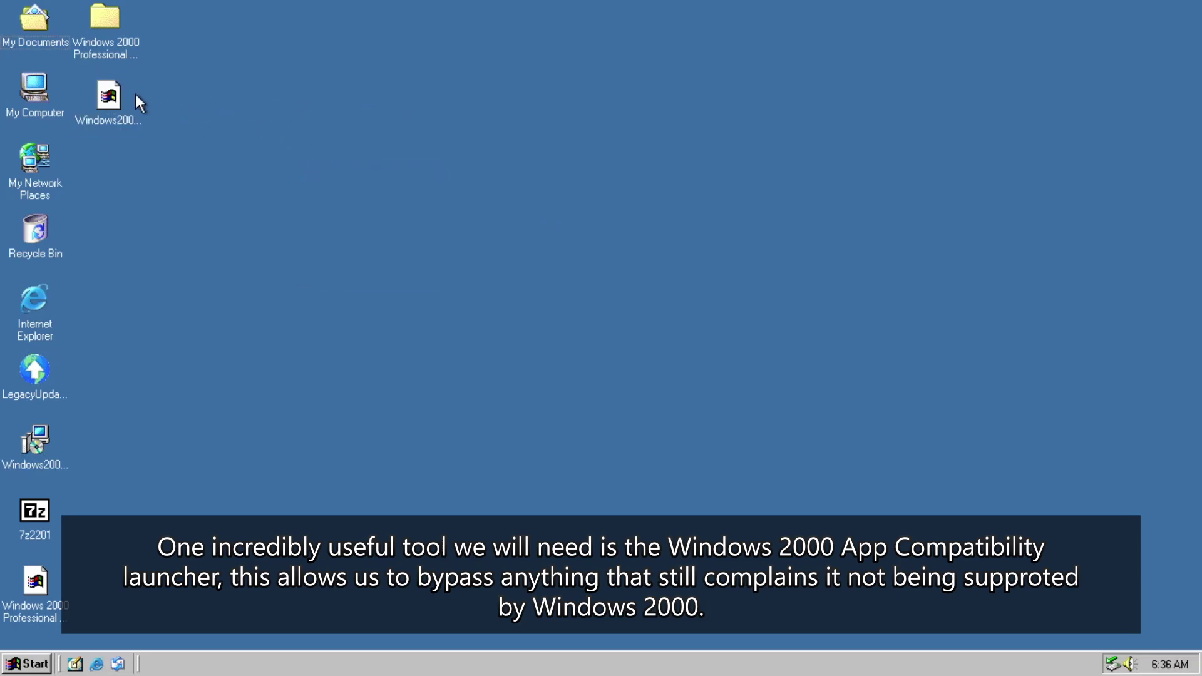
right_click(233, 98)
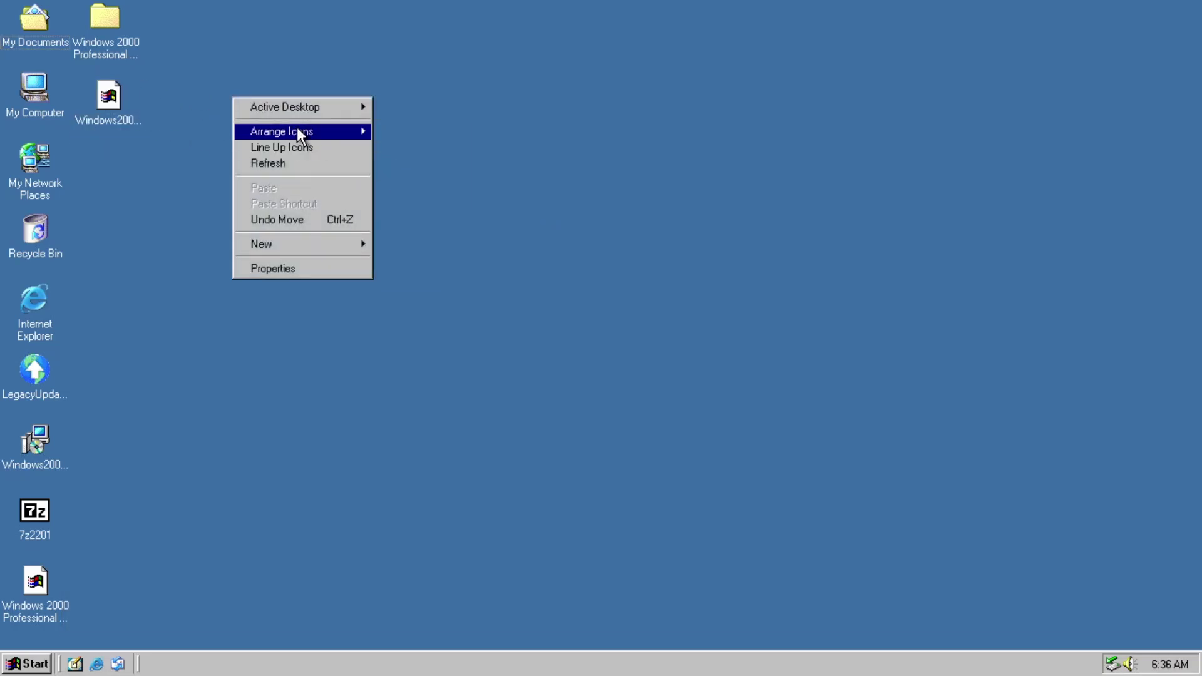
left_click(298, 147)
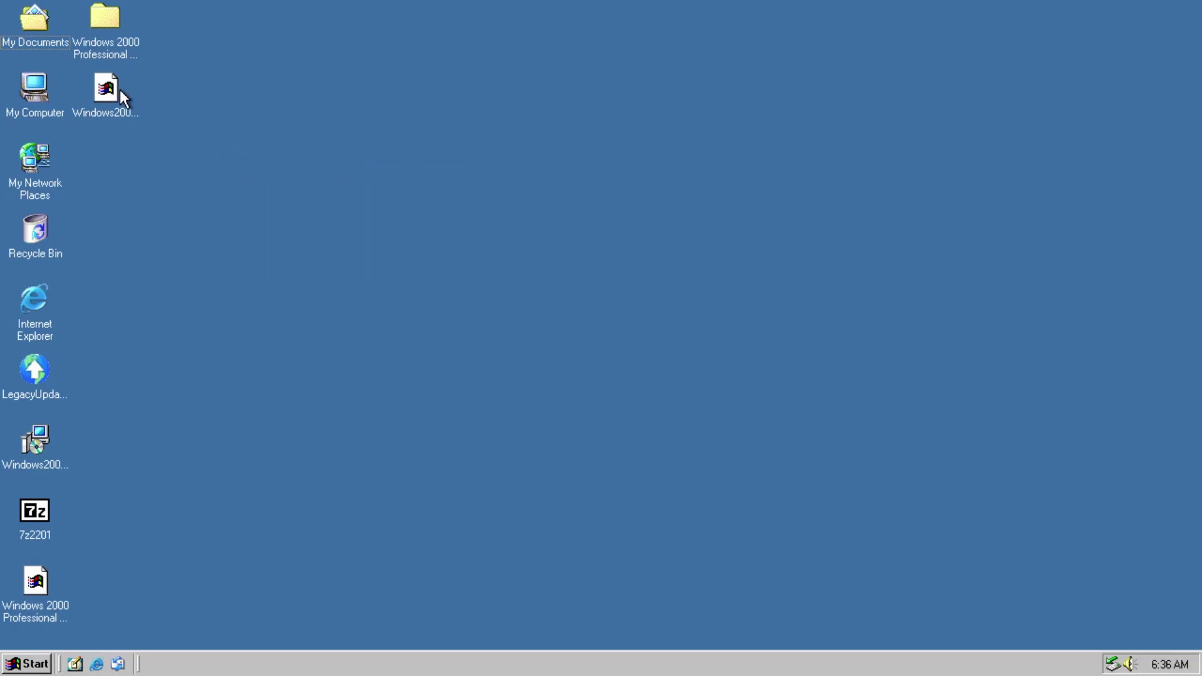
Step: Extract the Windows2000-AppCompLauncher(1) archive into its own folder on the desktop, then open the folder, check its contents and close it
right_click(119, 89)
mouse_move(153, 97)
left_click(317, 127)
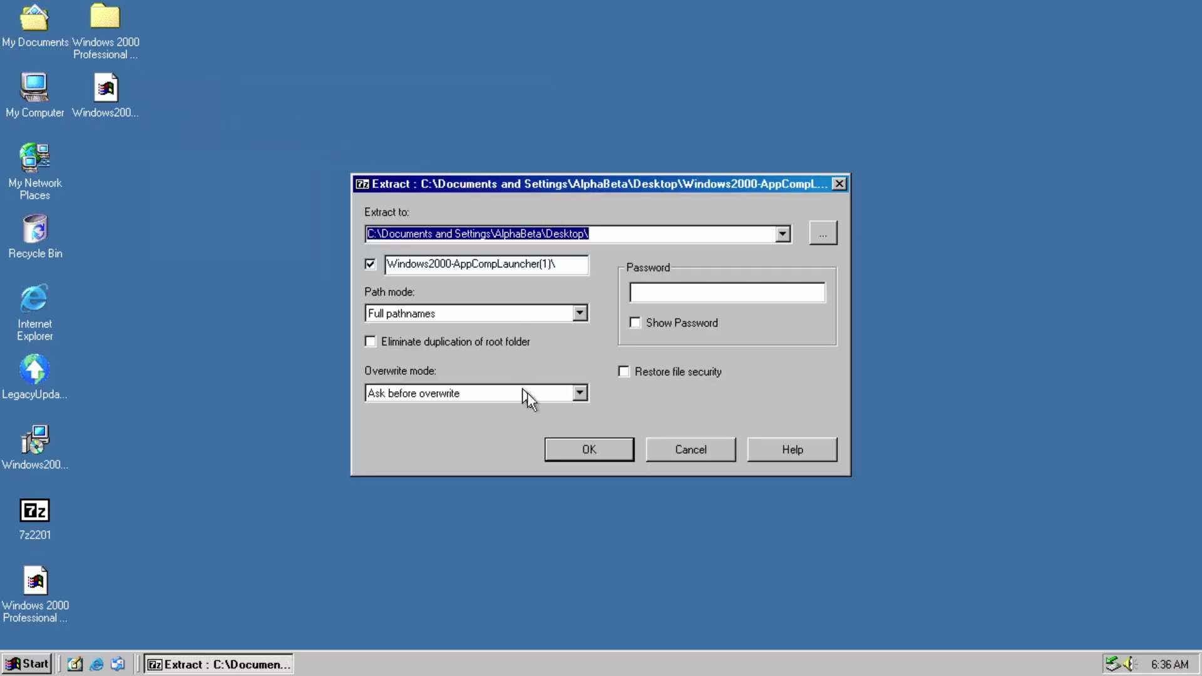
left_click(598, 442)
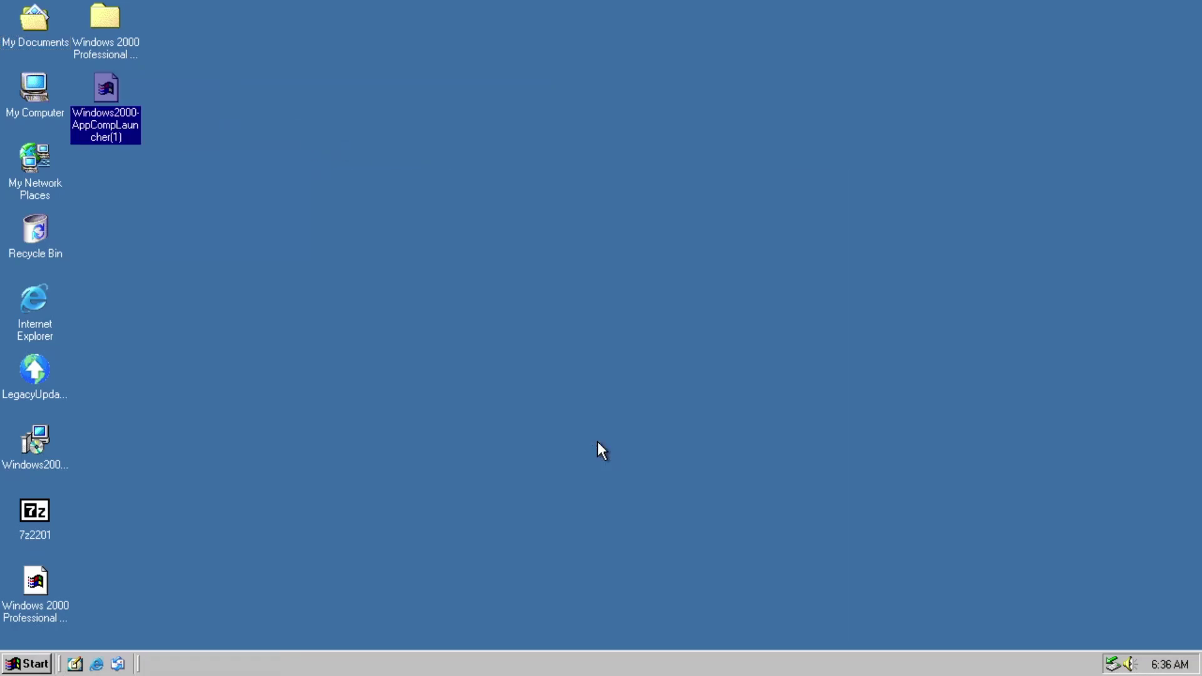
double_click(123, 239)
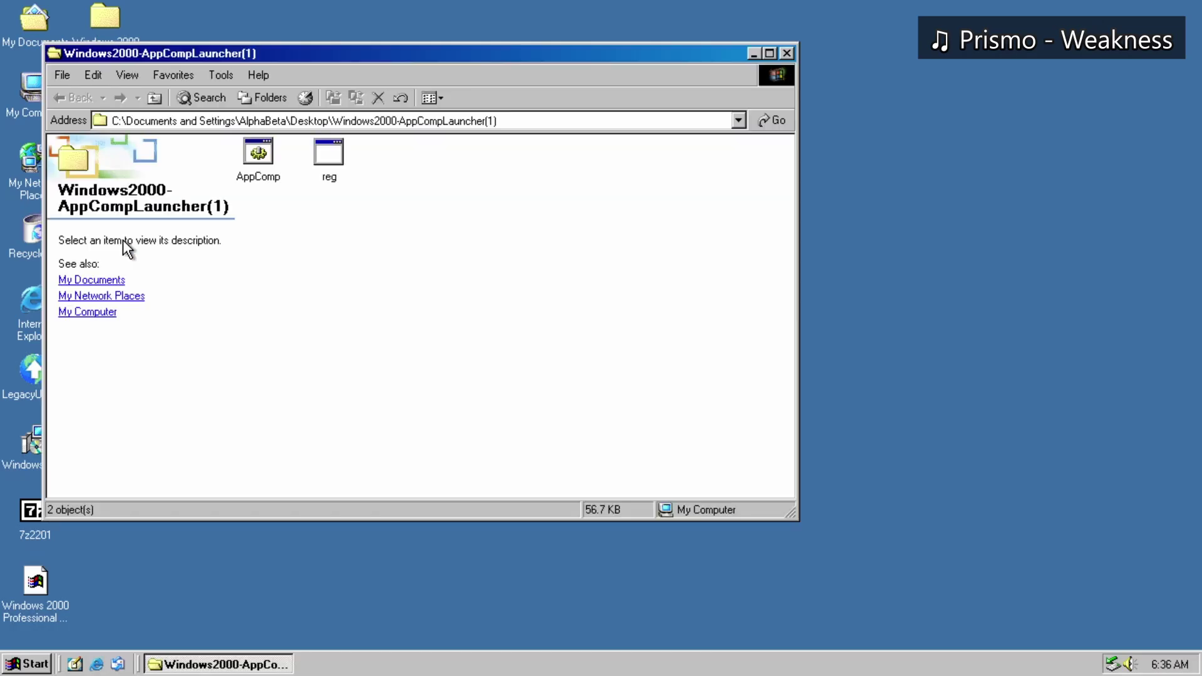
left_click_drag(306, 54, 539, 106)
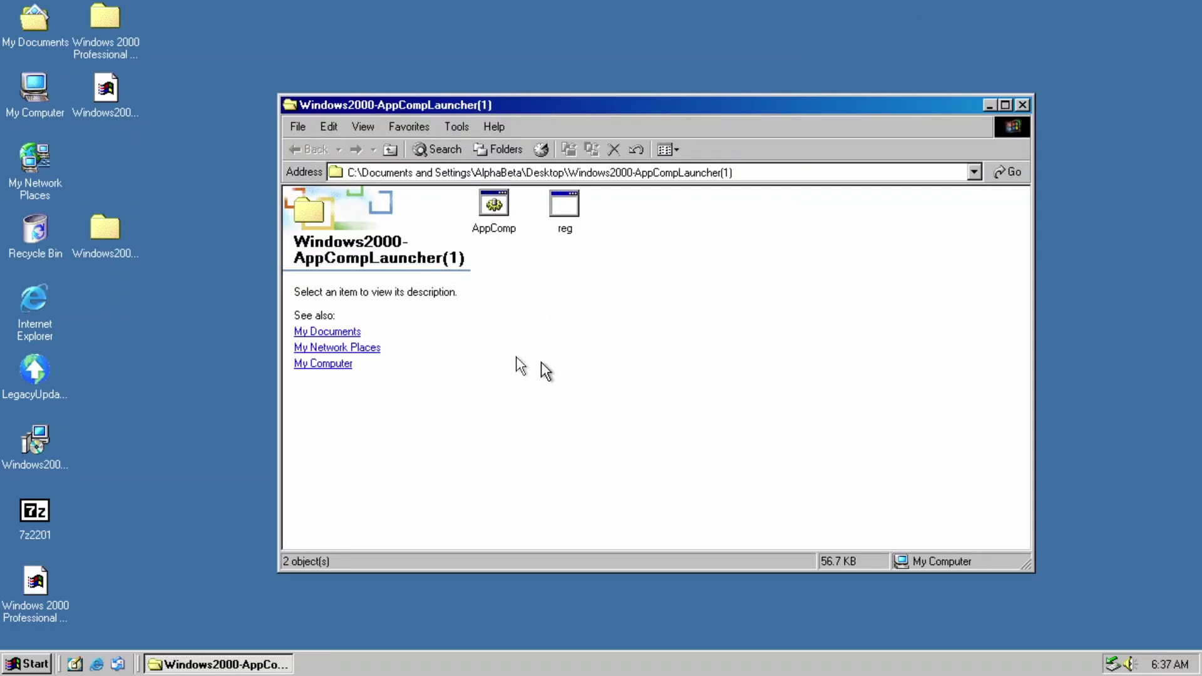
left_click(1019, 104)
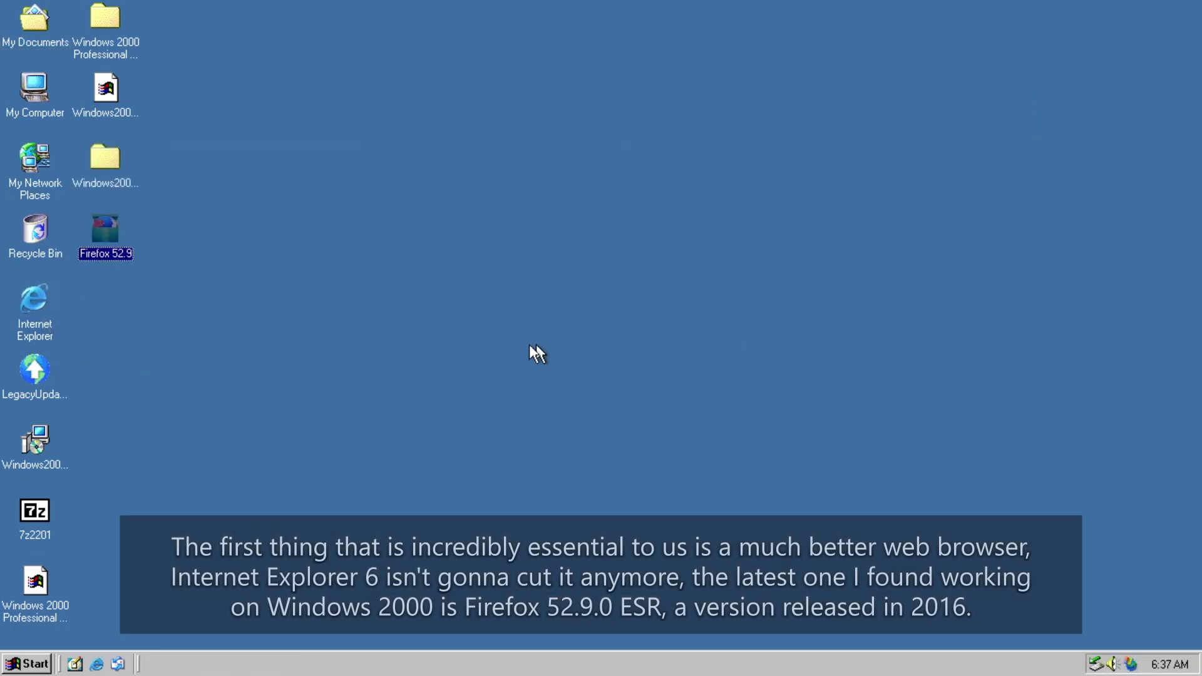
Step: Try to run the Firefox 52.9 installer directly from the desktop and cancel its setup message
left_click(186, 183)
double_click(110, 218)
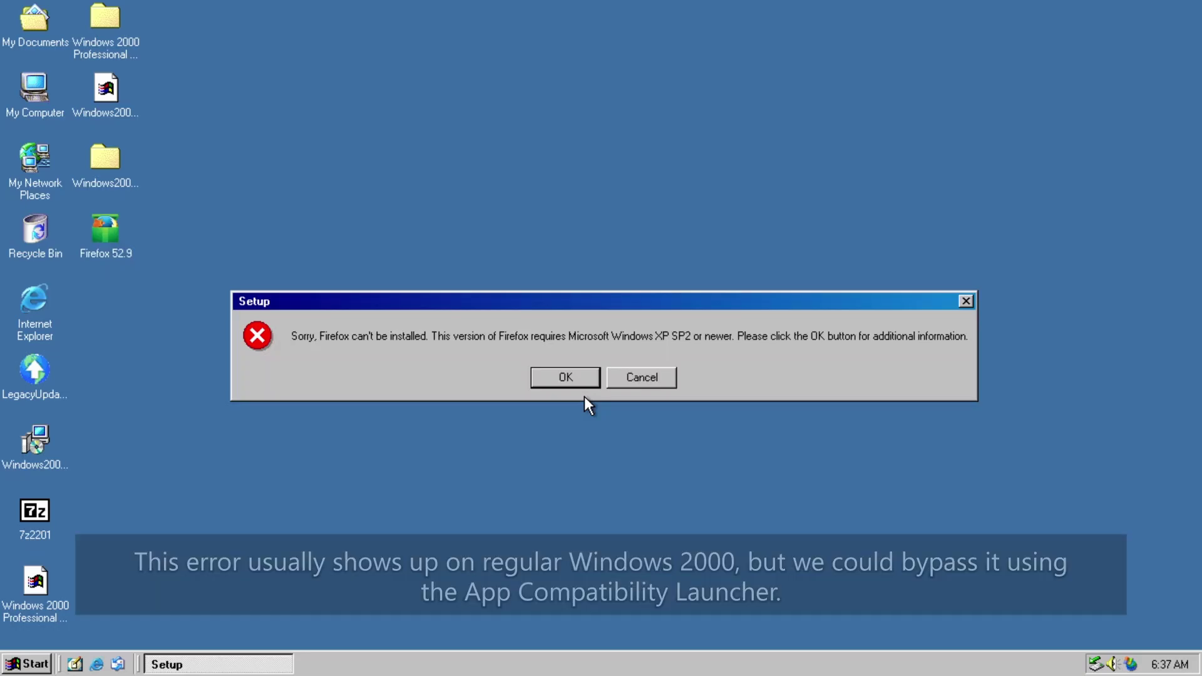
left_click(639, 372)
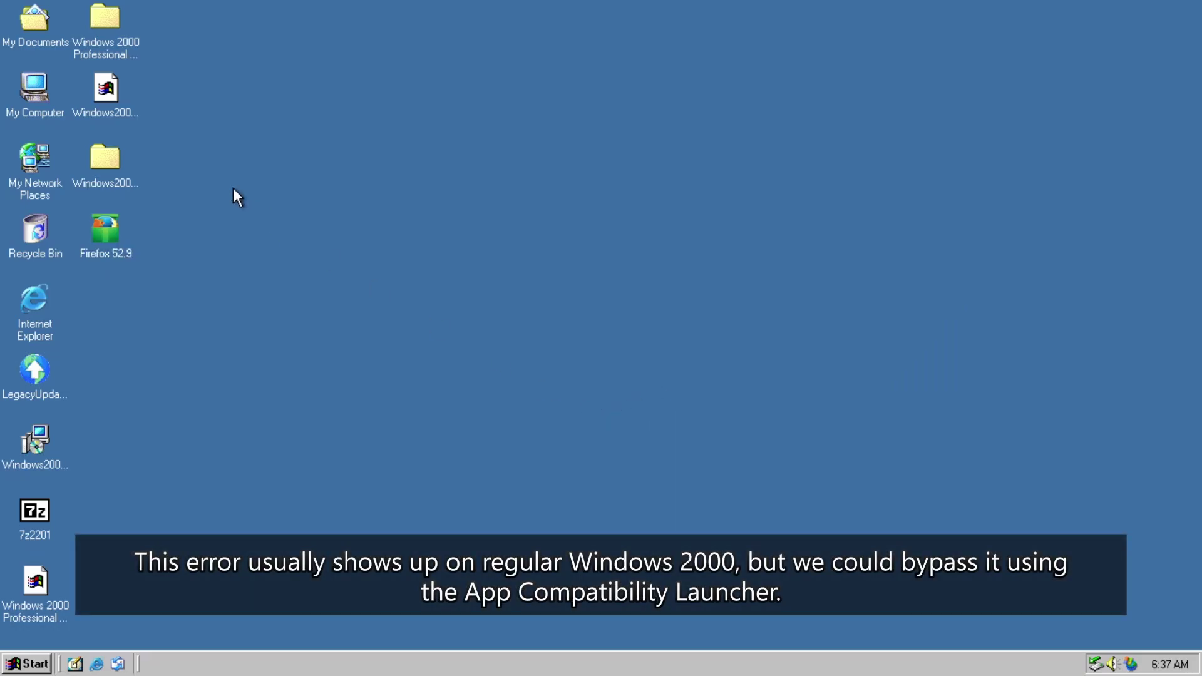
Step: Start AppComp from the extracted launcher folder, run the Firefox 52.9 installer through it, and minimize the folder window
double_click(106, 167)
double_click(511, 202)
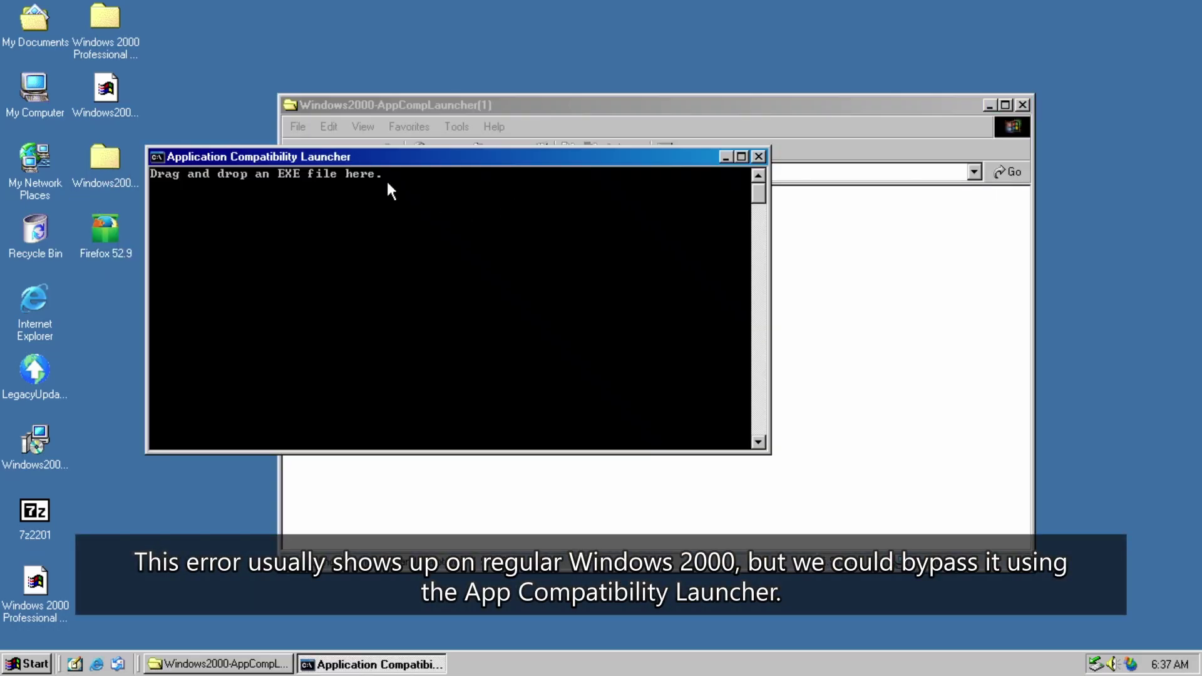
left_click_drag(444, 165, 658, 171)
left_click_drag(105, 230, 652, 281)
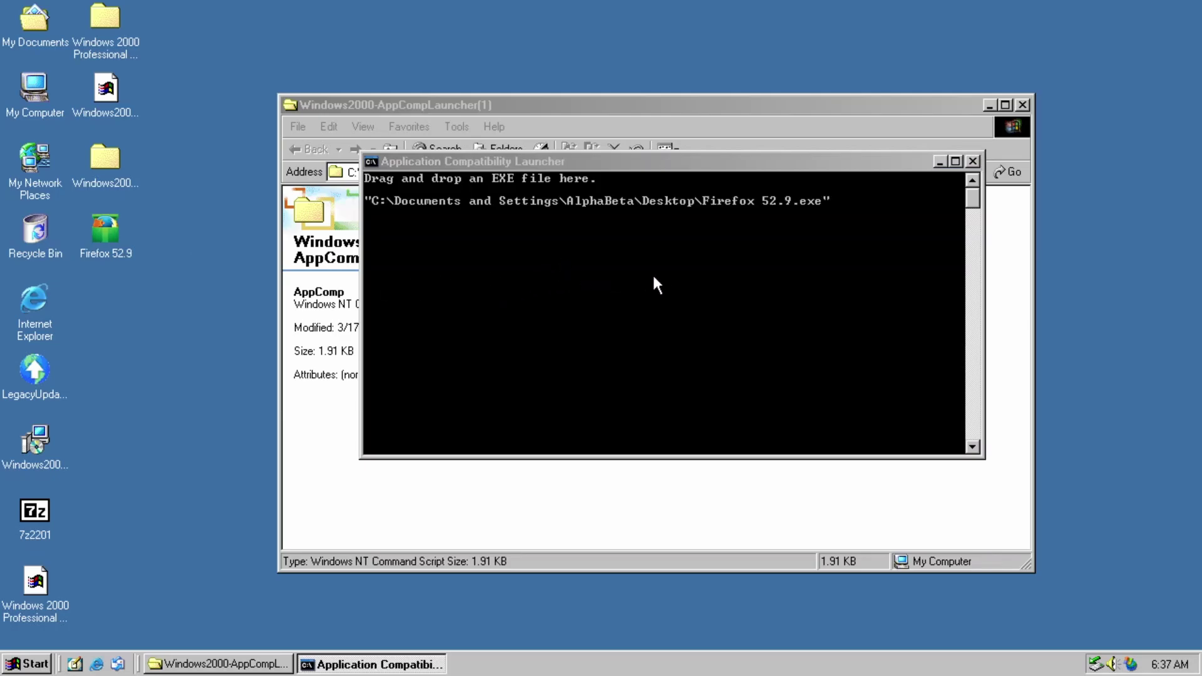
key("Return")
left_click(1009, 134)
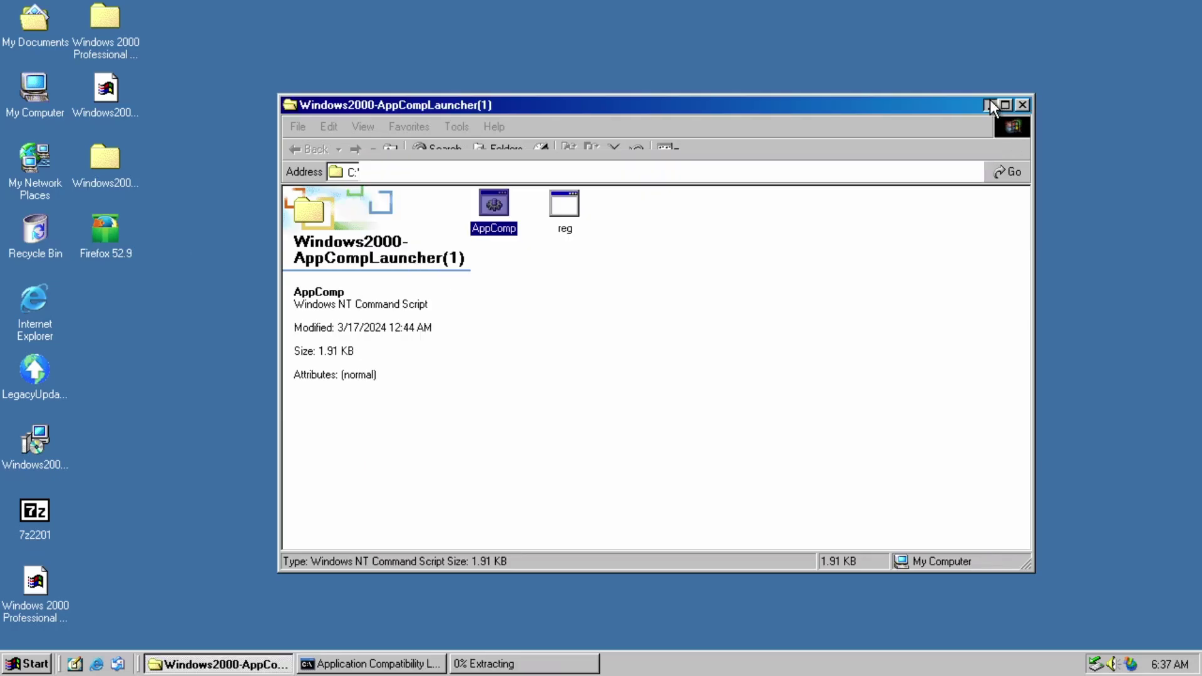
left_click(990, 103)
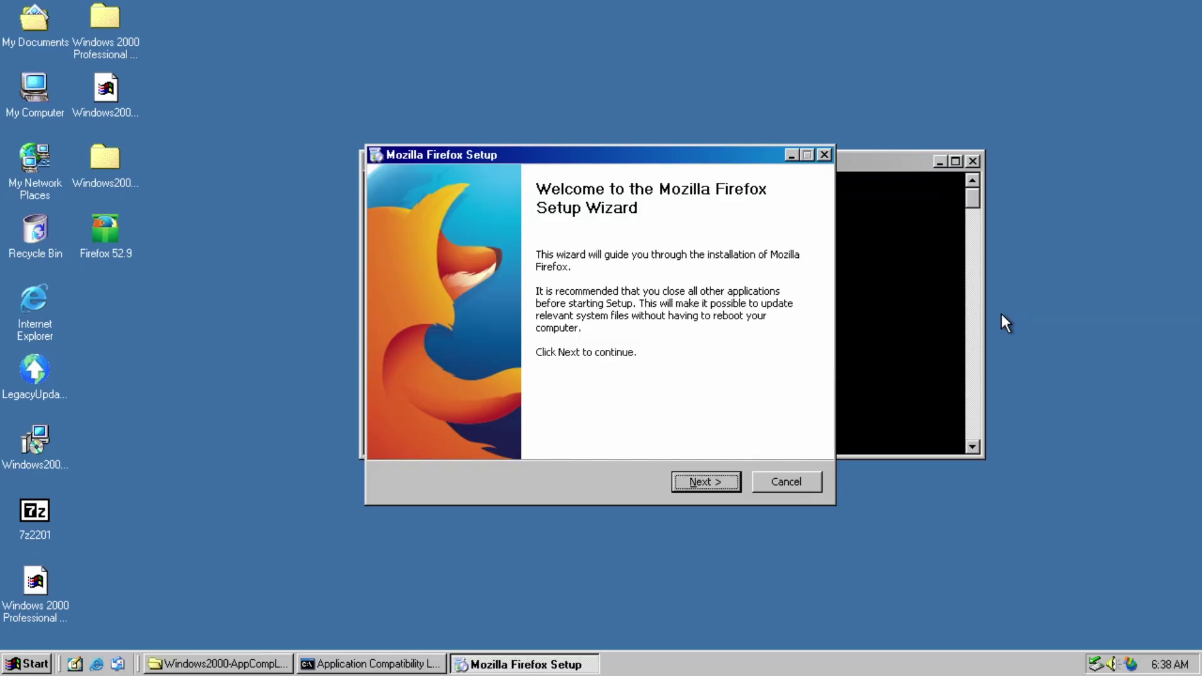
Step: Install Mozilla Firefox with the Standard setup type, launch it on finishing, and continue through the Import Wizard
left_click(699, 488)
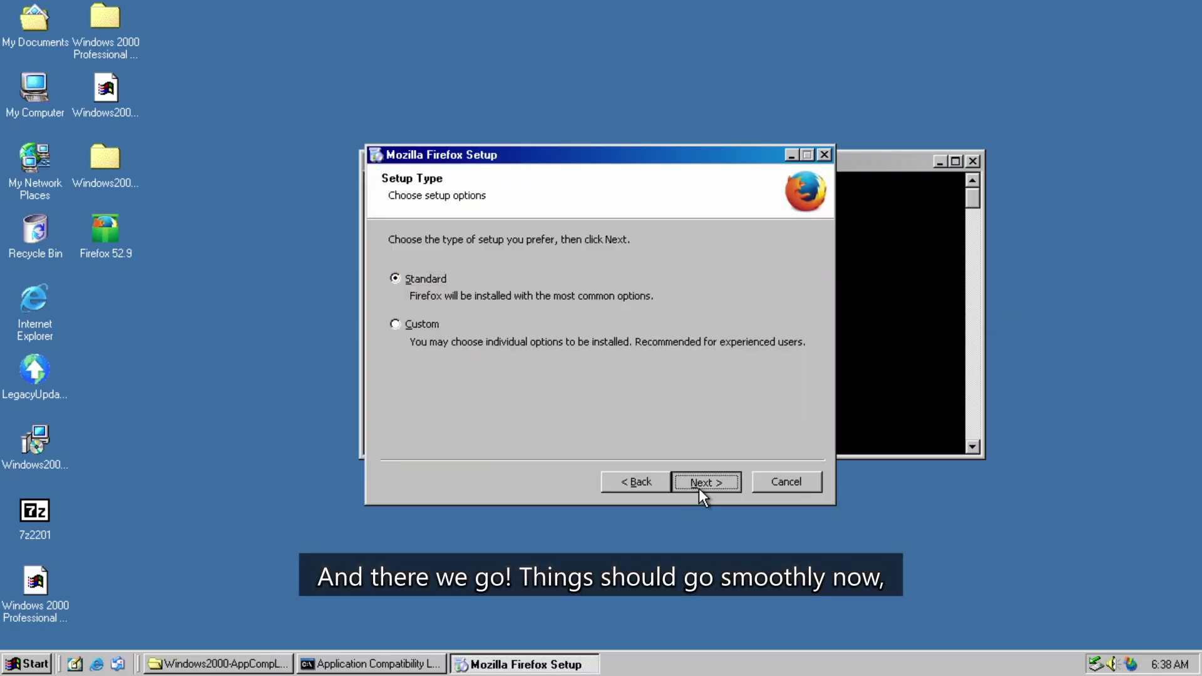
left_click(699, 488)
left_click(699, 486)
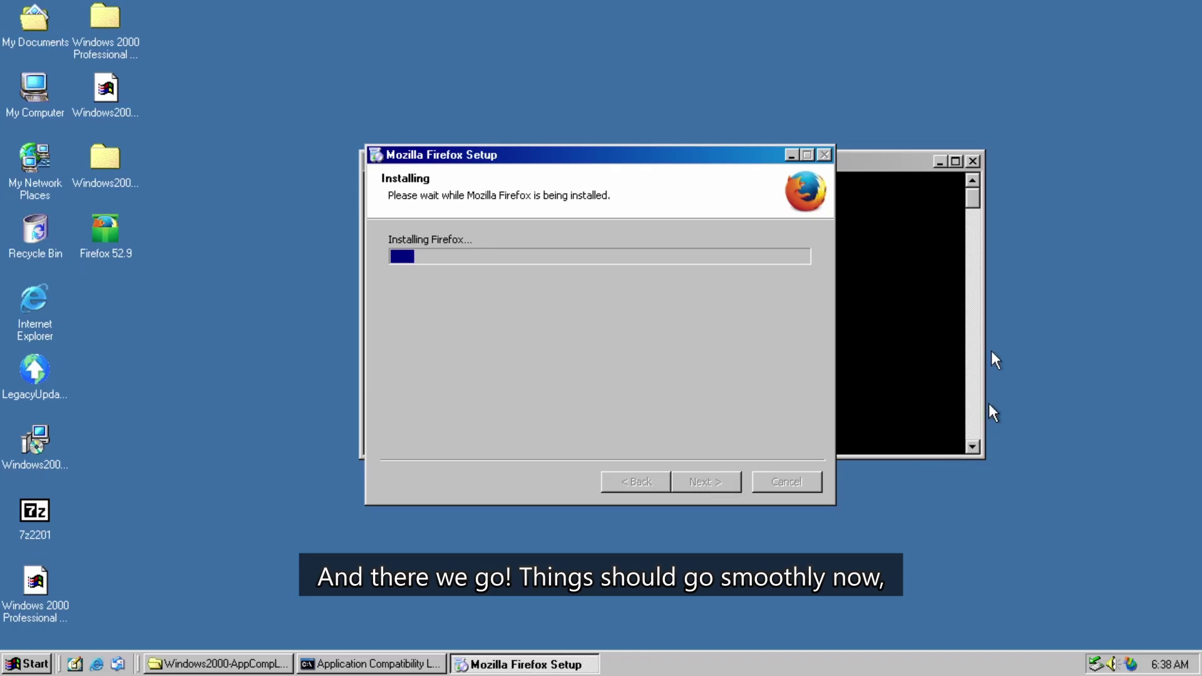
left_click(930, 163)
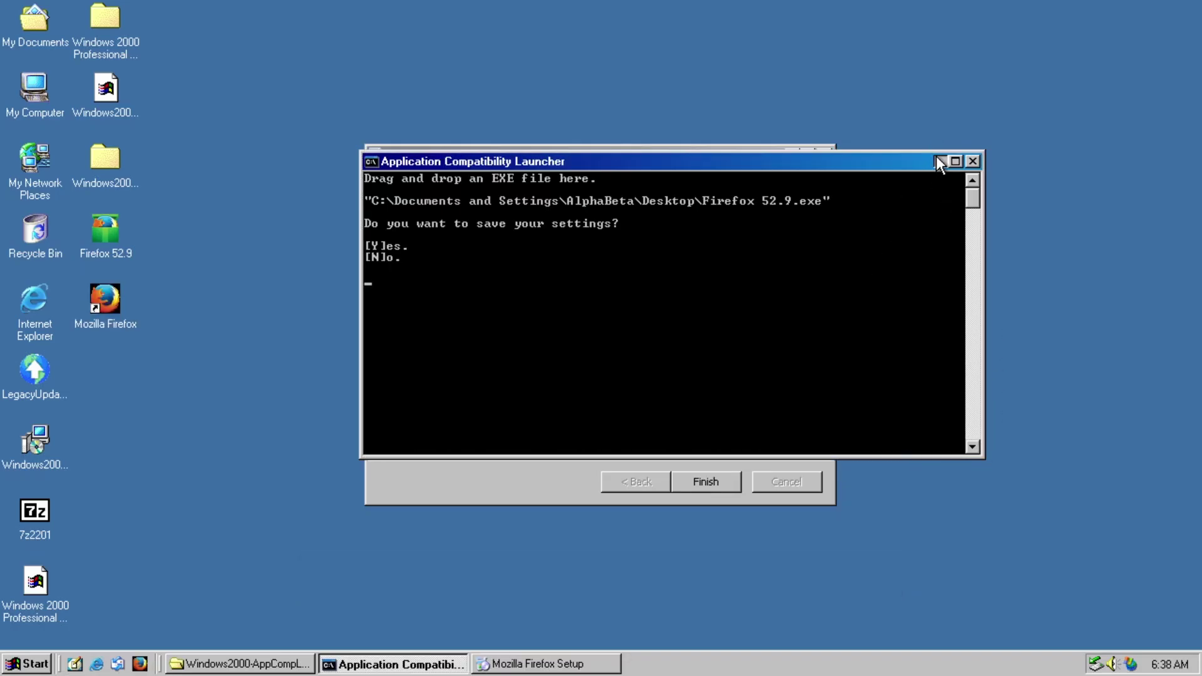
left_click(938, 161)
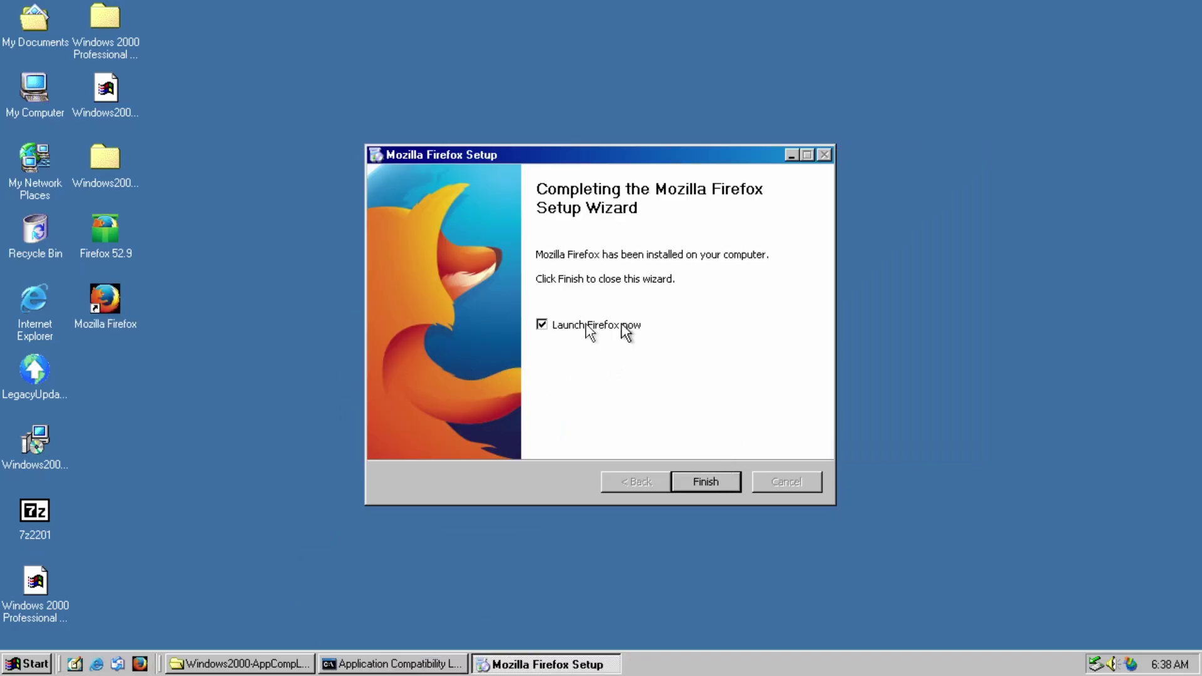
left_click(723, 488)
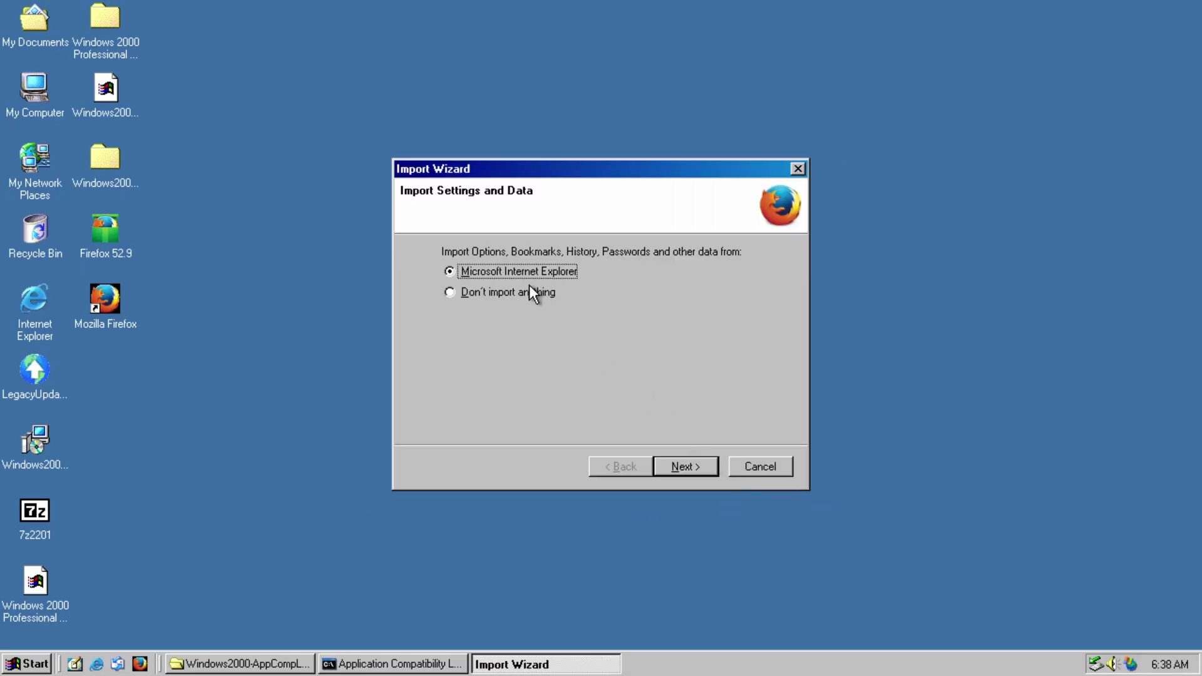
left_click(687, 471)
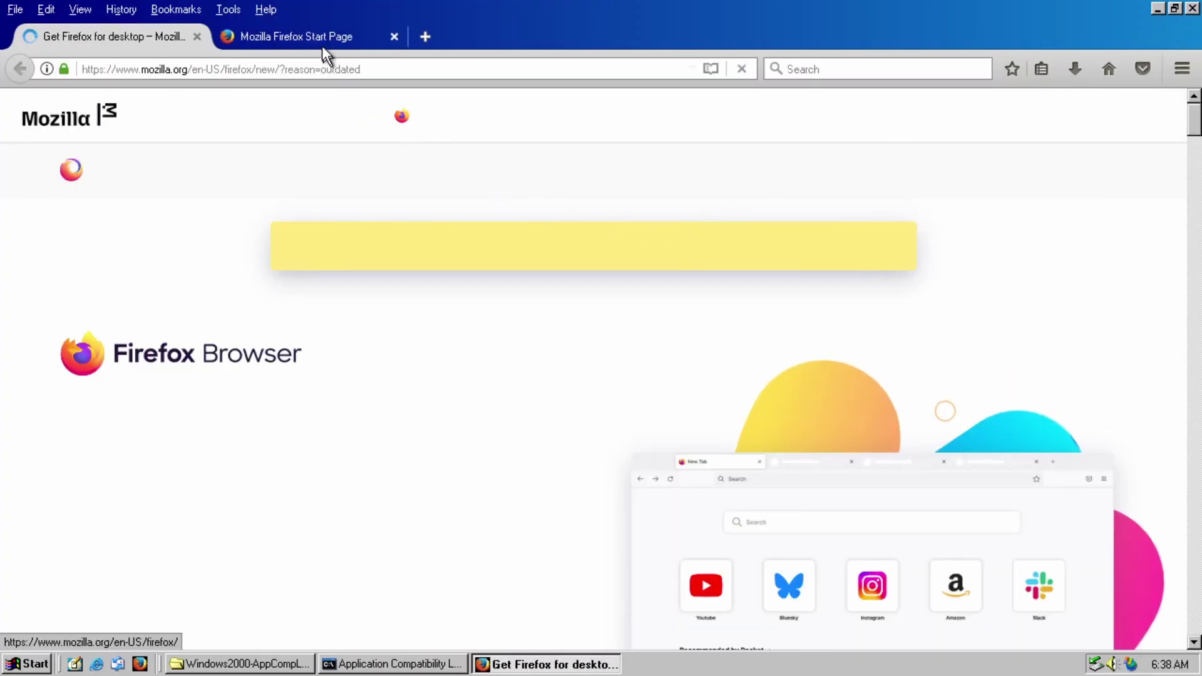
Step: Close the Get Firefox for desktop page and open the About Firefox information
left_click(196, 36)
left_click(265, 10)
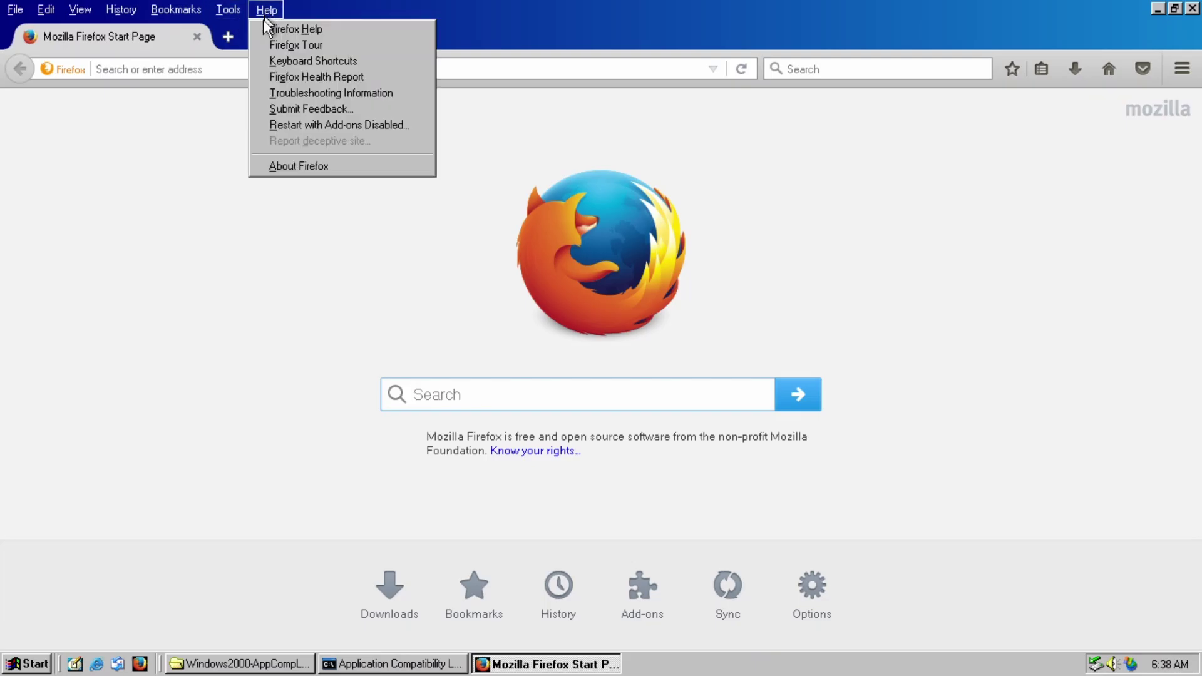
left_click(289, 166)
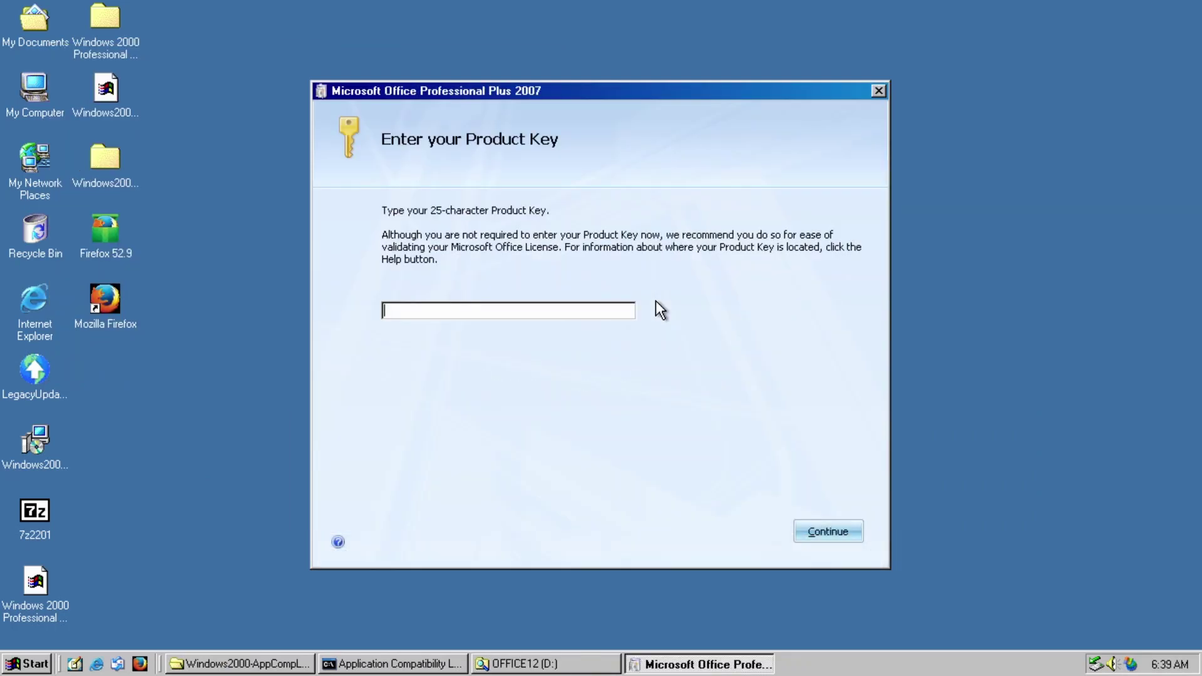
Step: Continue past the product key page, accept the licence terms, install Microsoft Office Professional Plus 2007, and close the finished setup
key("Return")
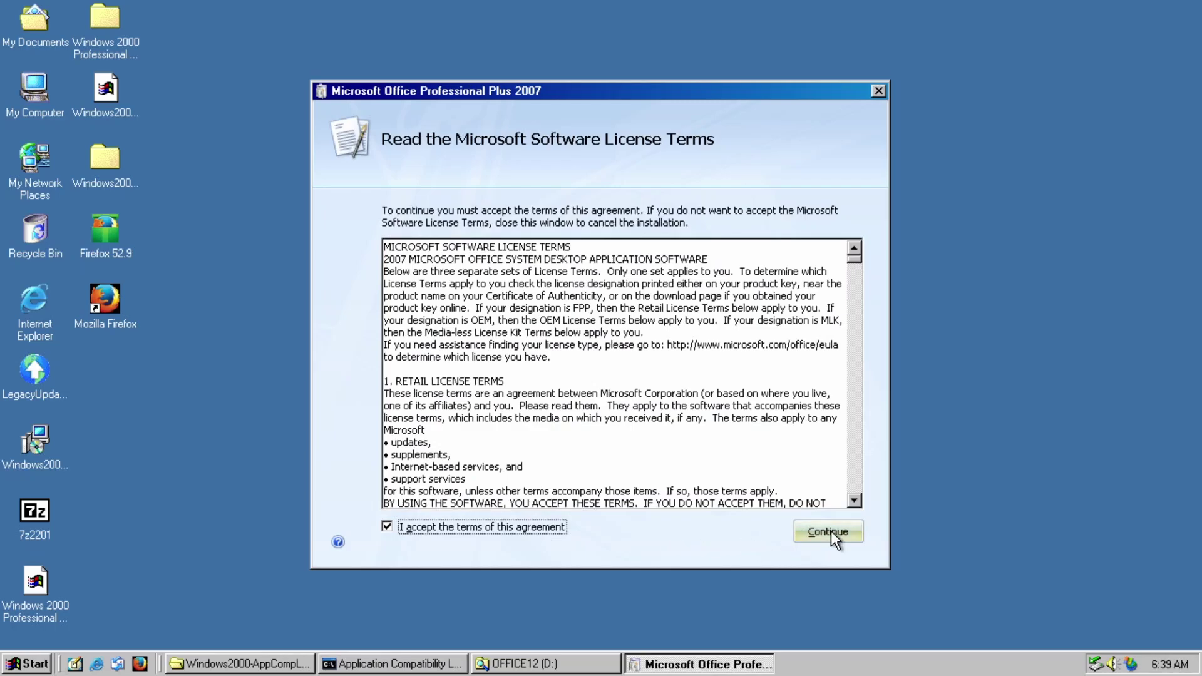
left_click(831, 531)
left_click(595, 275)
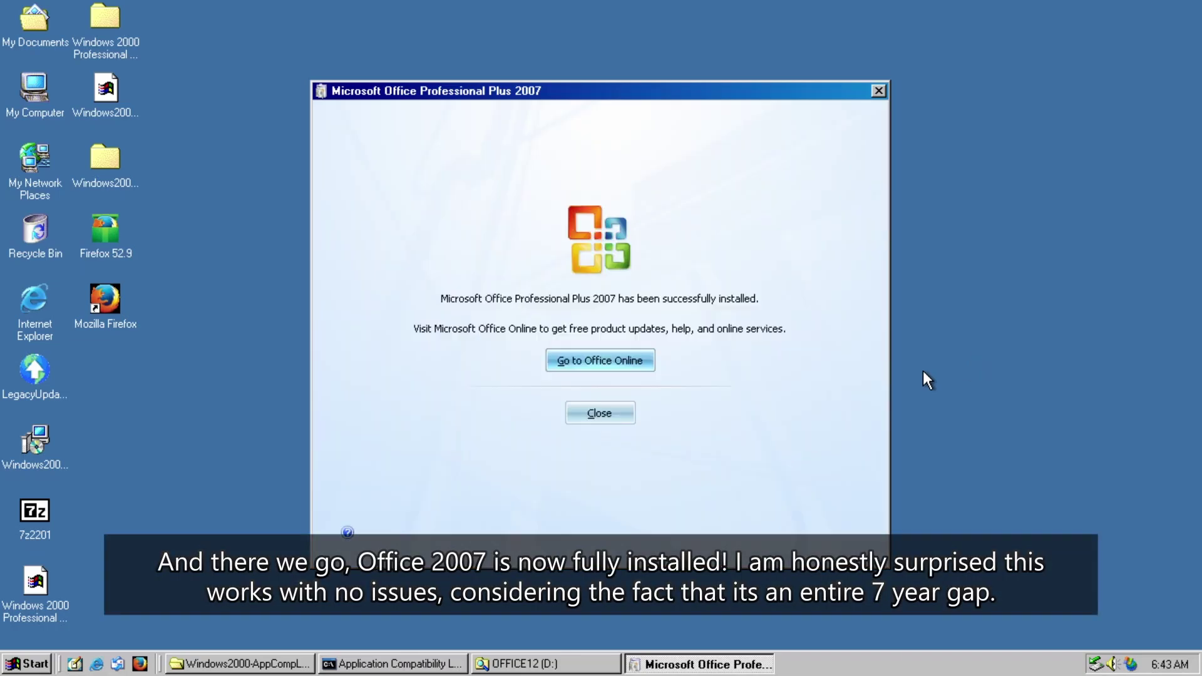
left_click(595, 415)
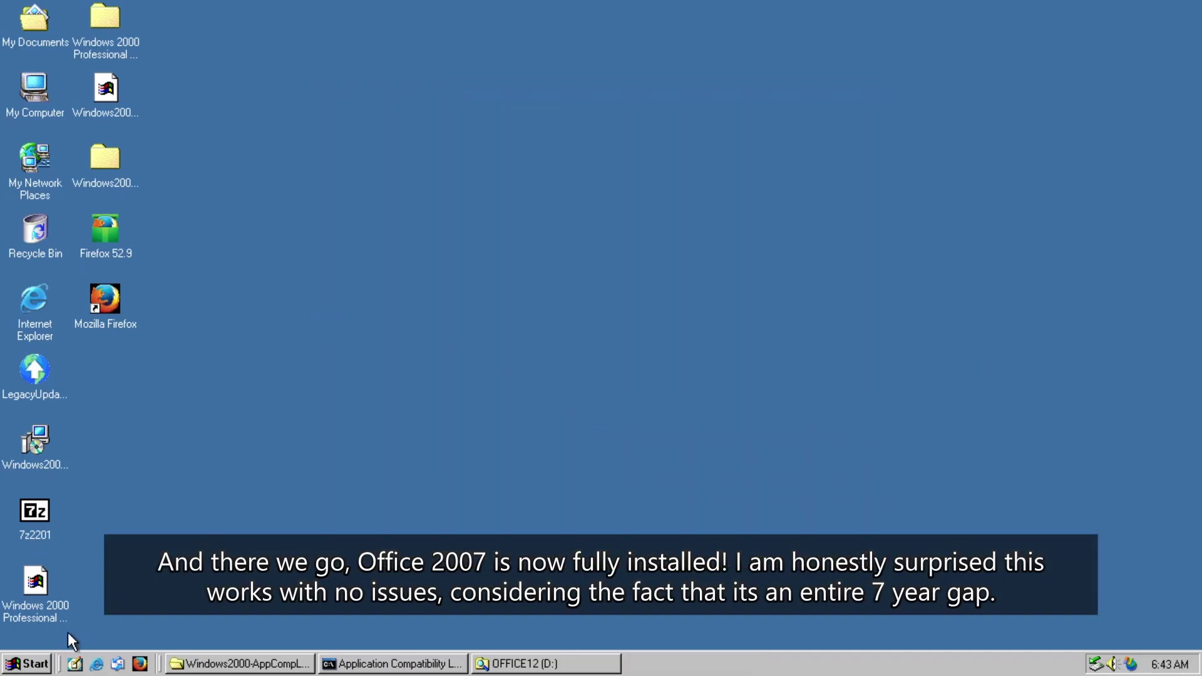
Step: Launch Microsoft Word 2007 and dismiss the Microsoft Office Activation Wizard without activating
left_click(25, 664)
mouse_move(39, 451)
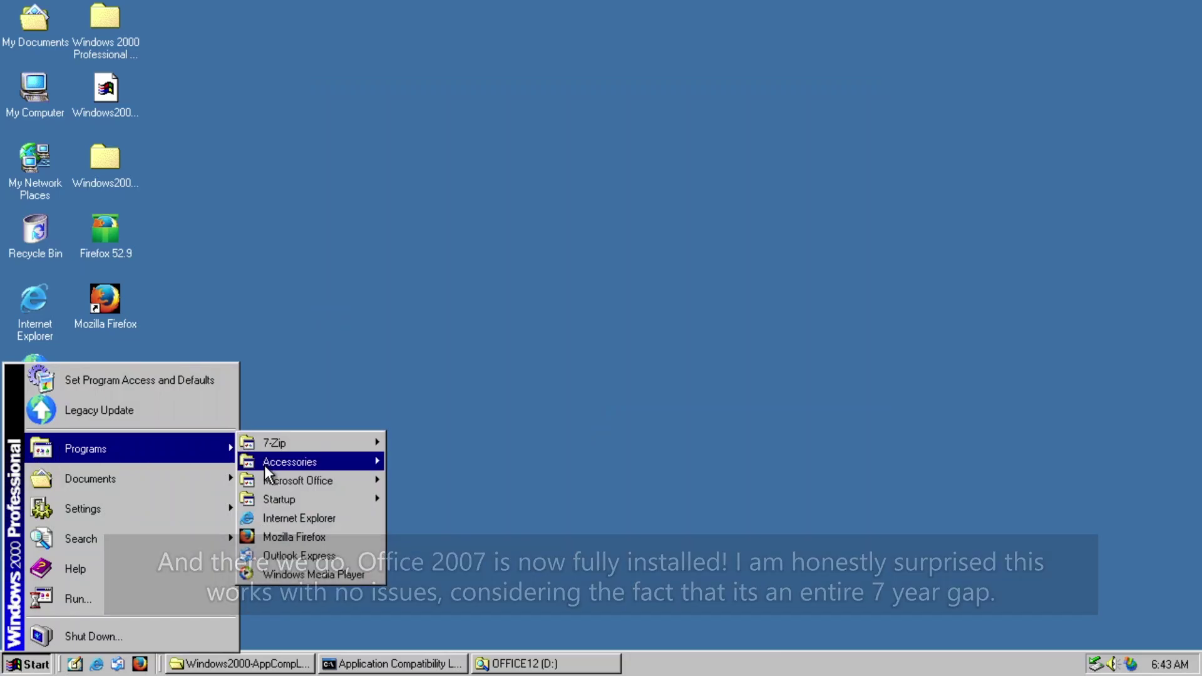
mouse_move(284, 482)
left_click(512, 612)
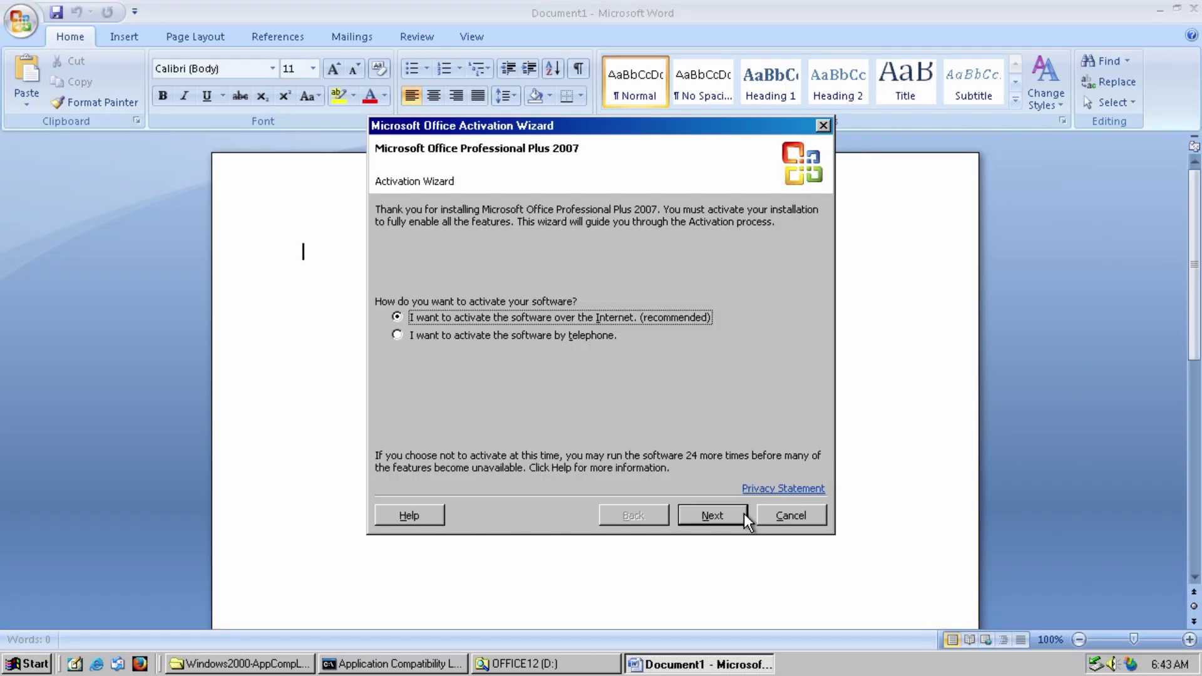
left_click(827, 125)
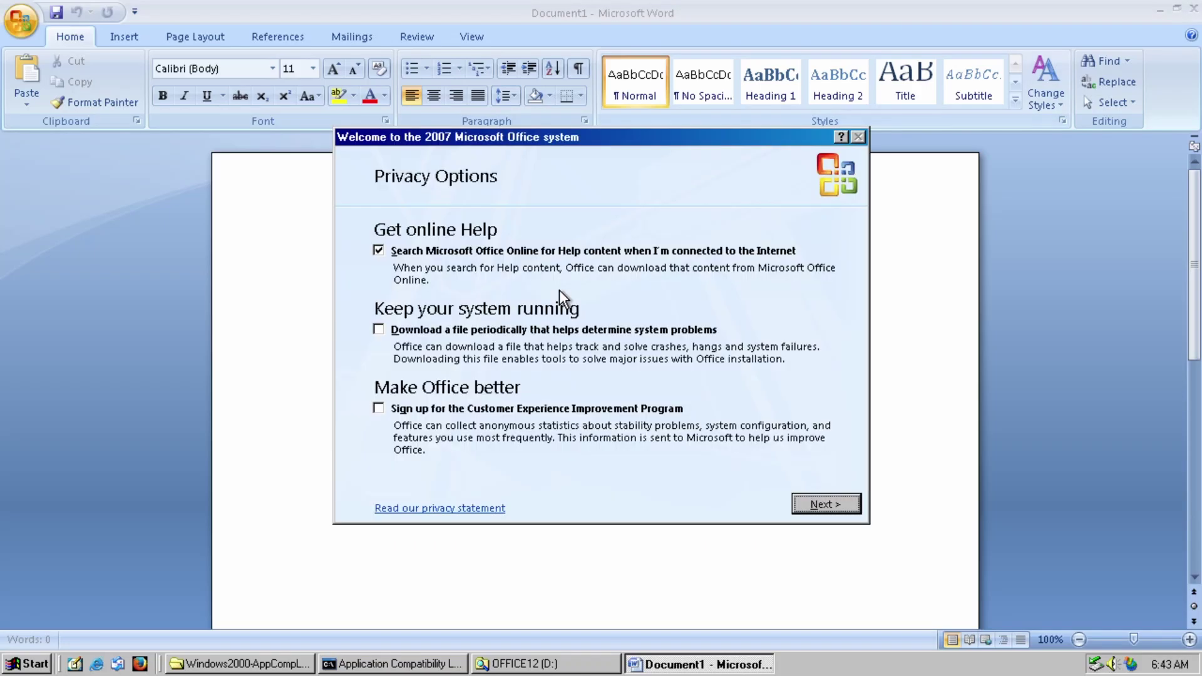
Step: Keep the default Office privacy options and finish the welcome setup by declining Microsoft Update
left_click(828, 504)
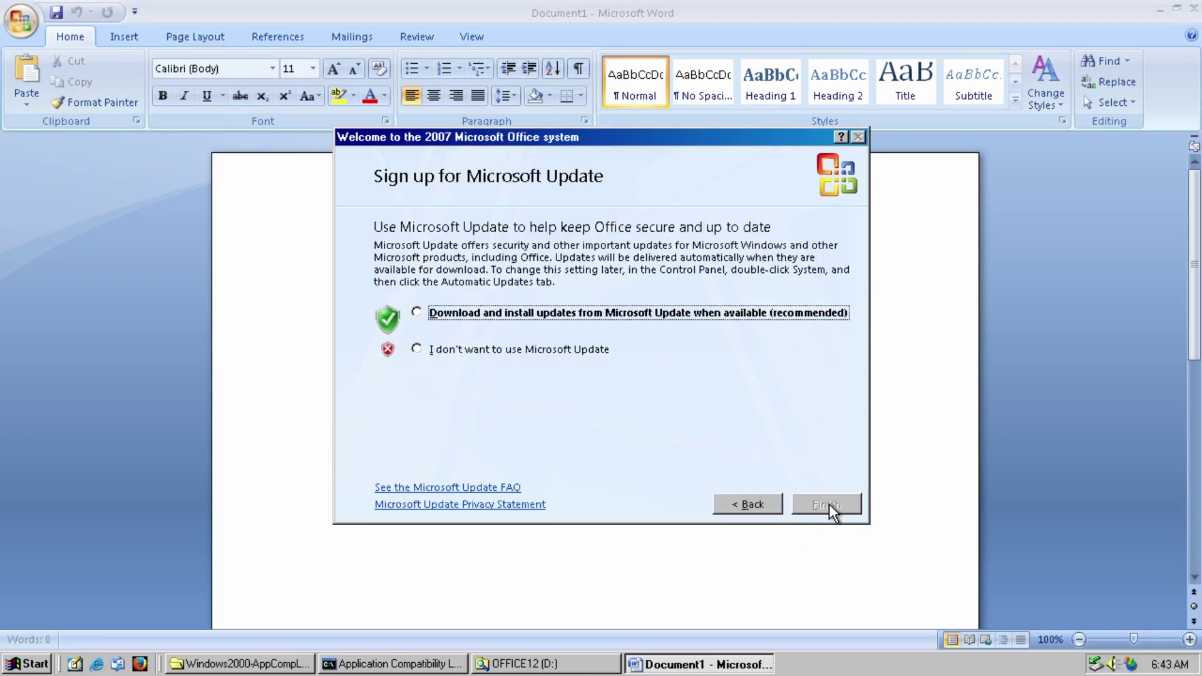
left_click(476, 349)
left_click(826, 504)
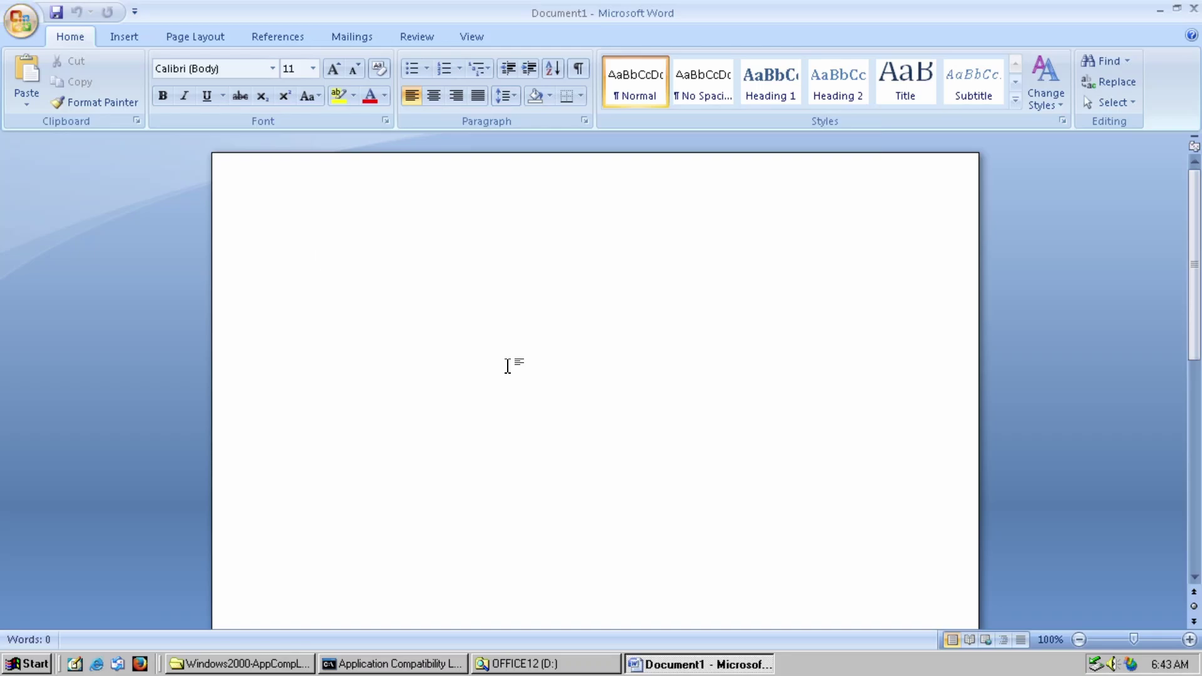
Step: Write "test" in the blank document and save it to the Desktop as a Word Document named test
type("test")
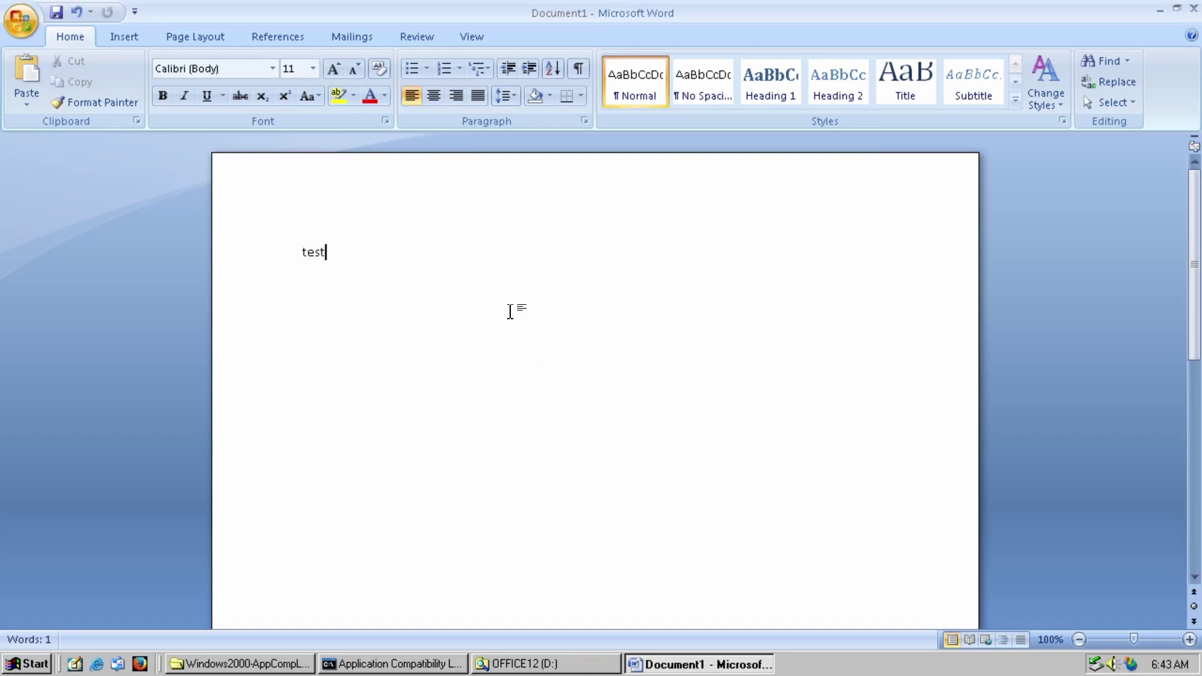
key("ctrl+s")
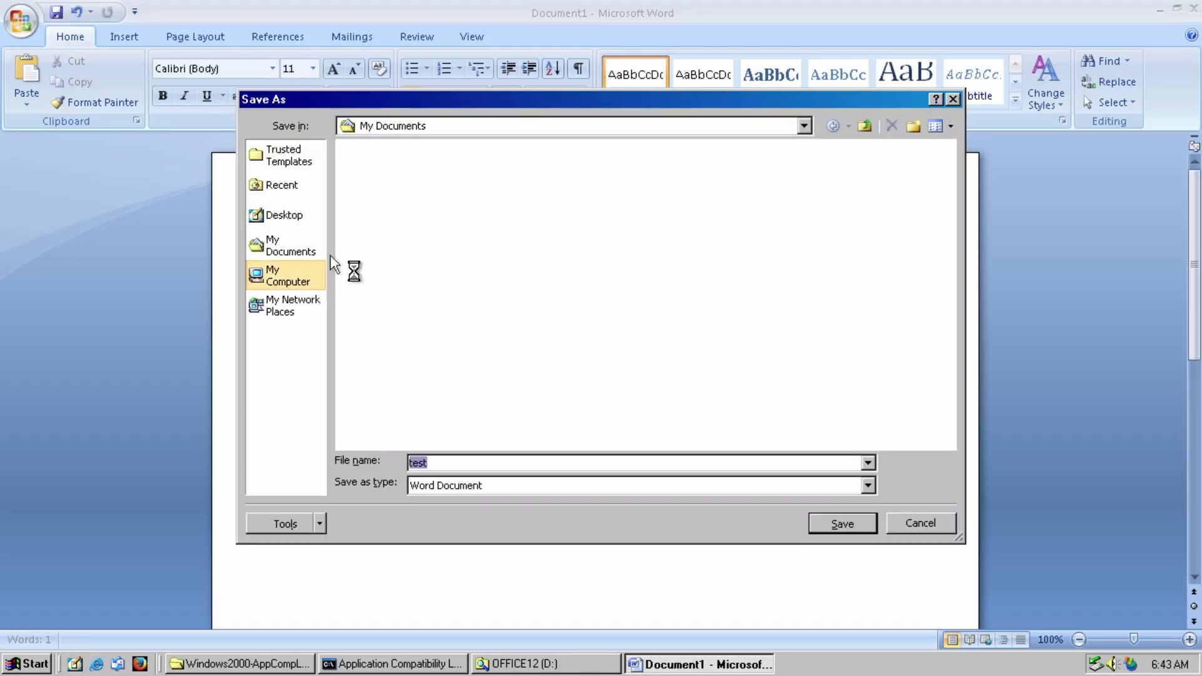
left_click(280, 209)
left_click(843, 523)
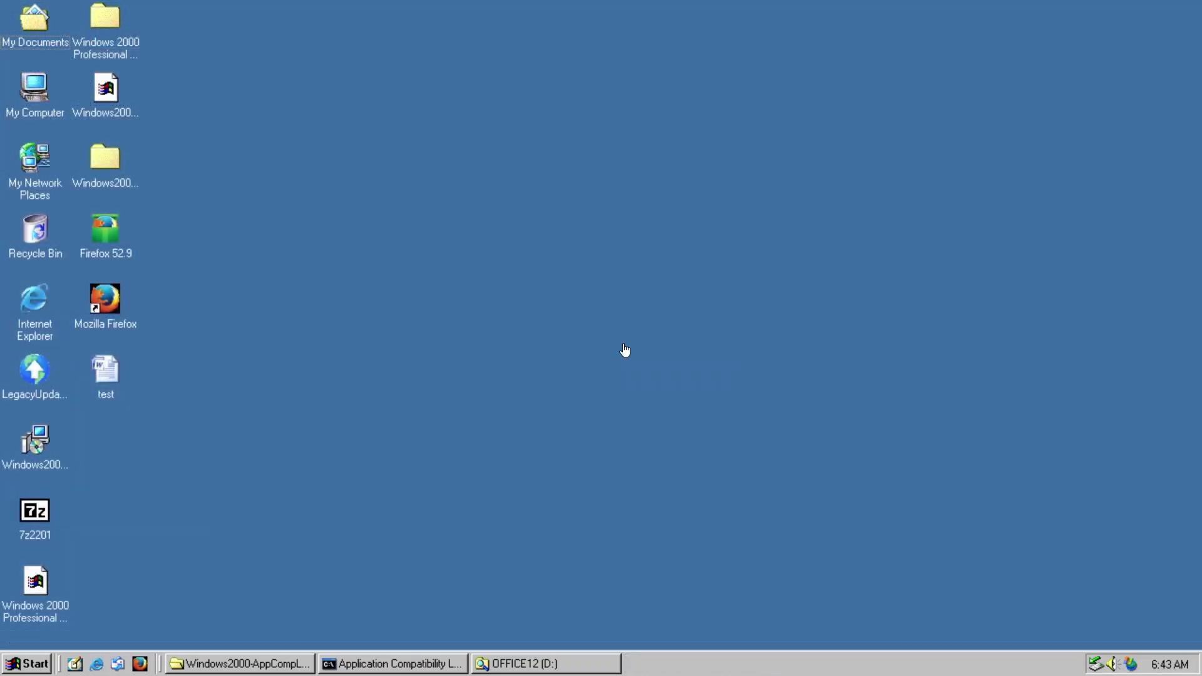
Step: End the pending Application Compatibility Launcher session and run the vlc-3.0.8-win32 installer through a new AppComp session
left_click(211, 517)
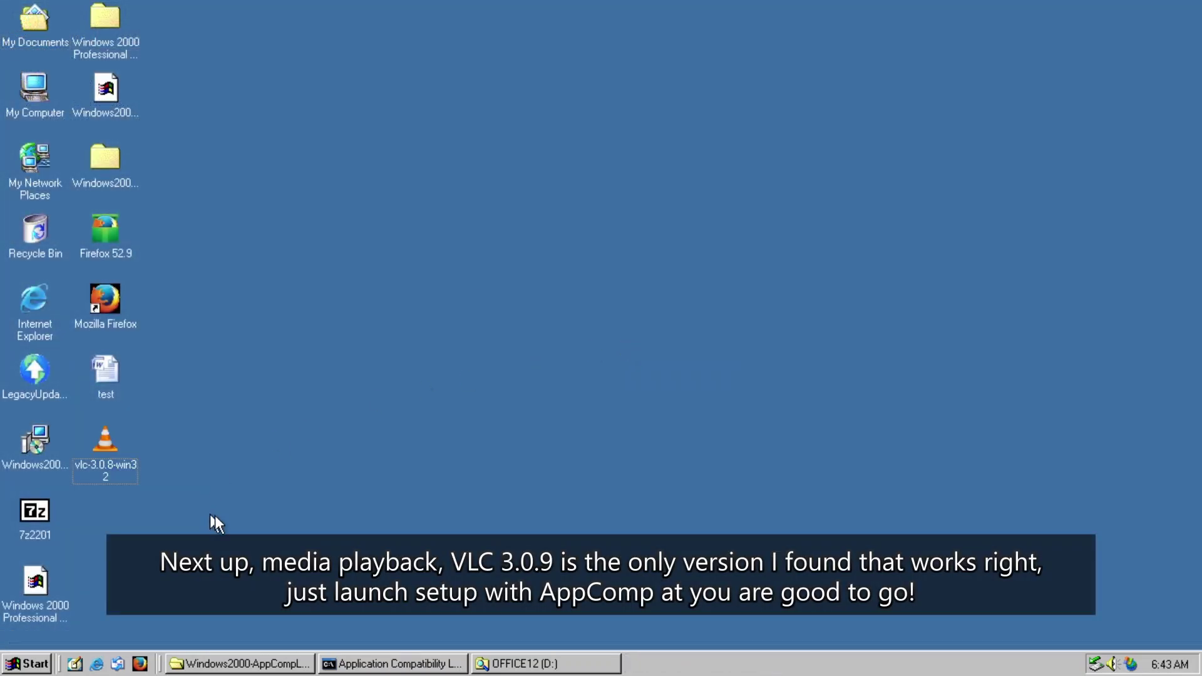
left_click(393, 664)
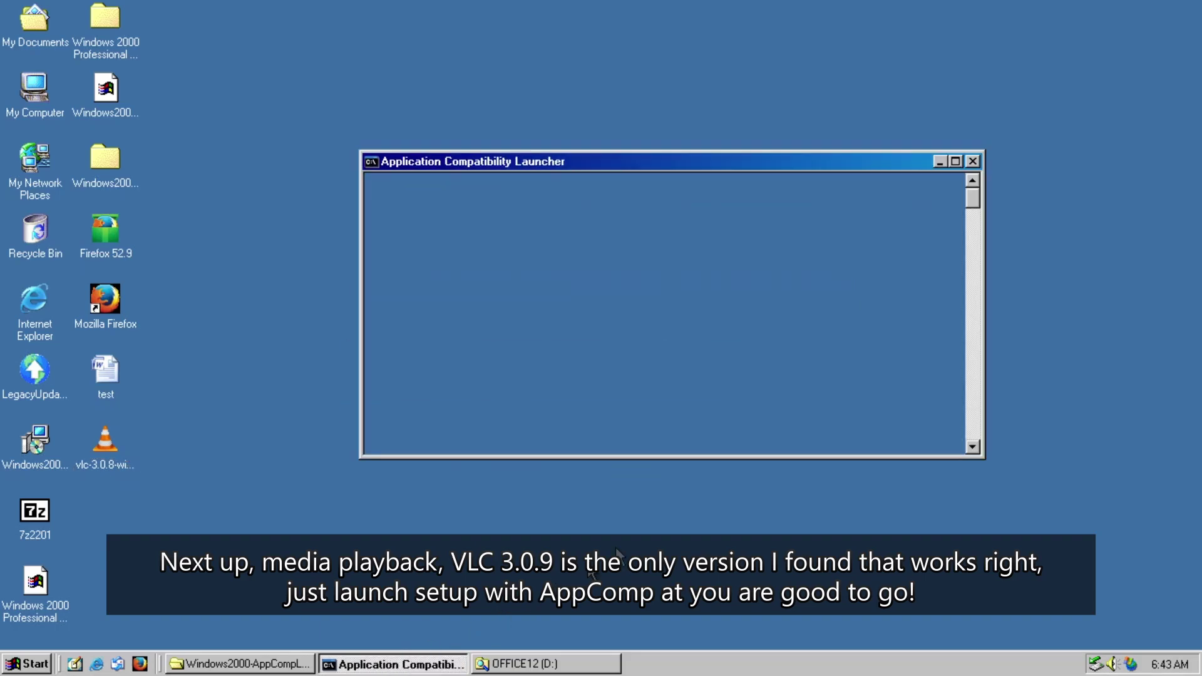
key("Return")
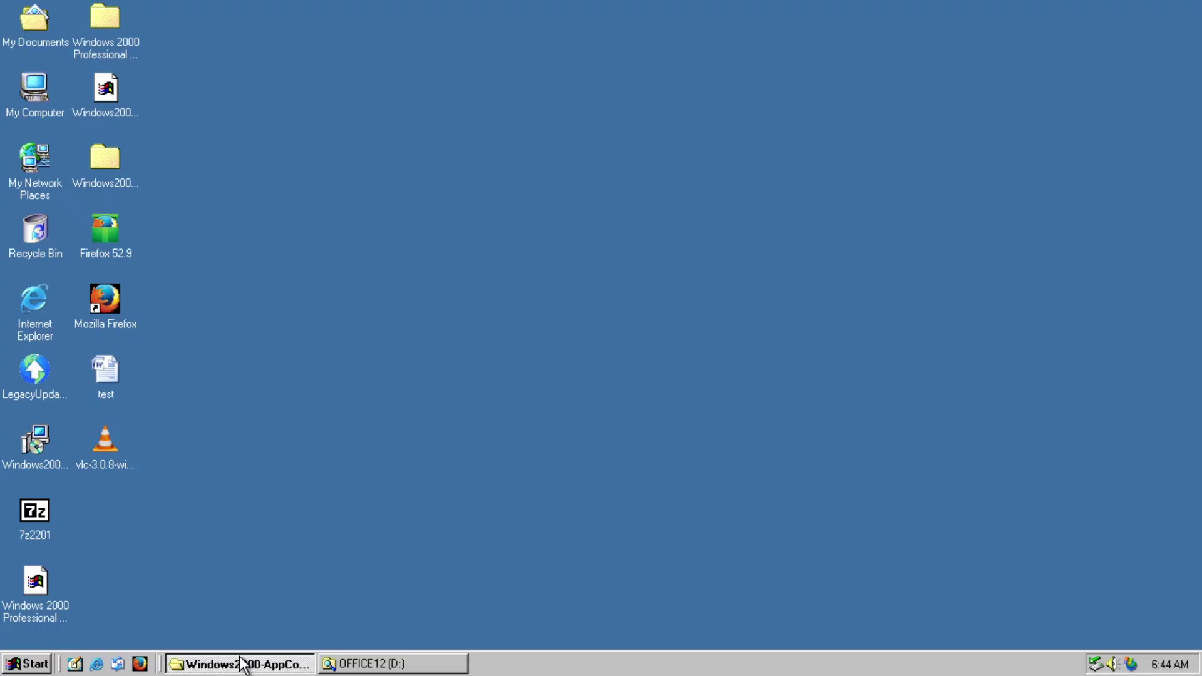
left_click(241, 664)
double_click(494, 207)
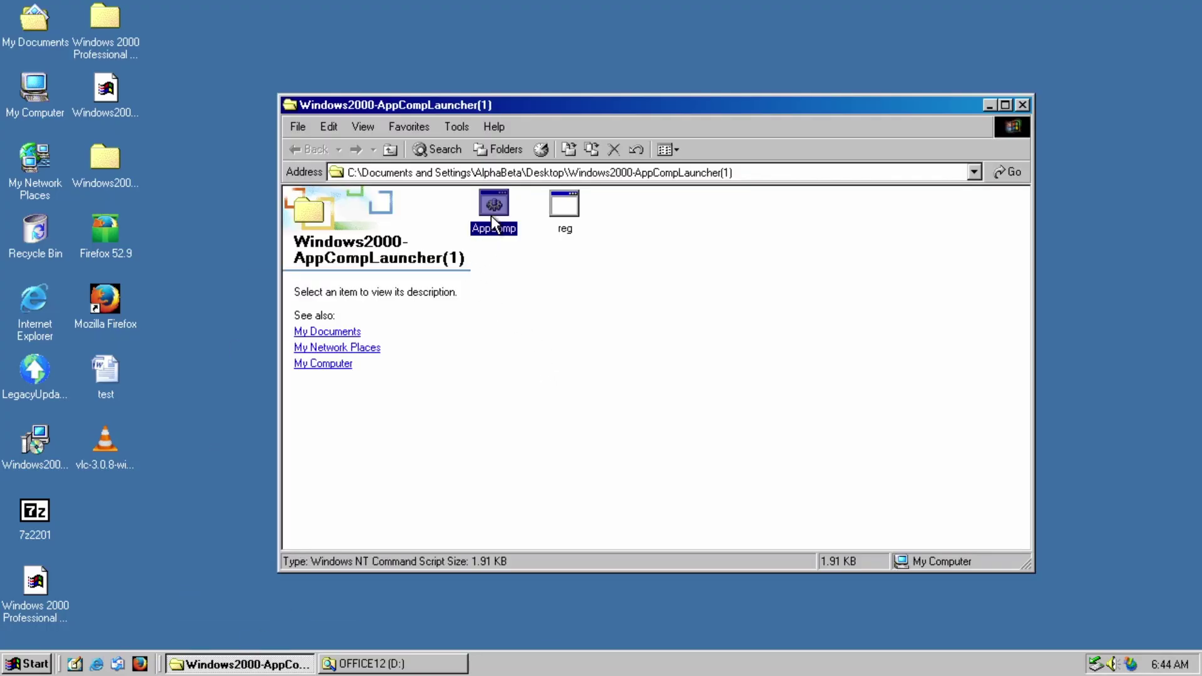
left_click_drag(200, 95, 481, 137)
left_click_drag(105, 442, 603, 296)
key("Return")
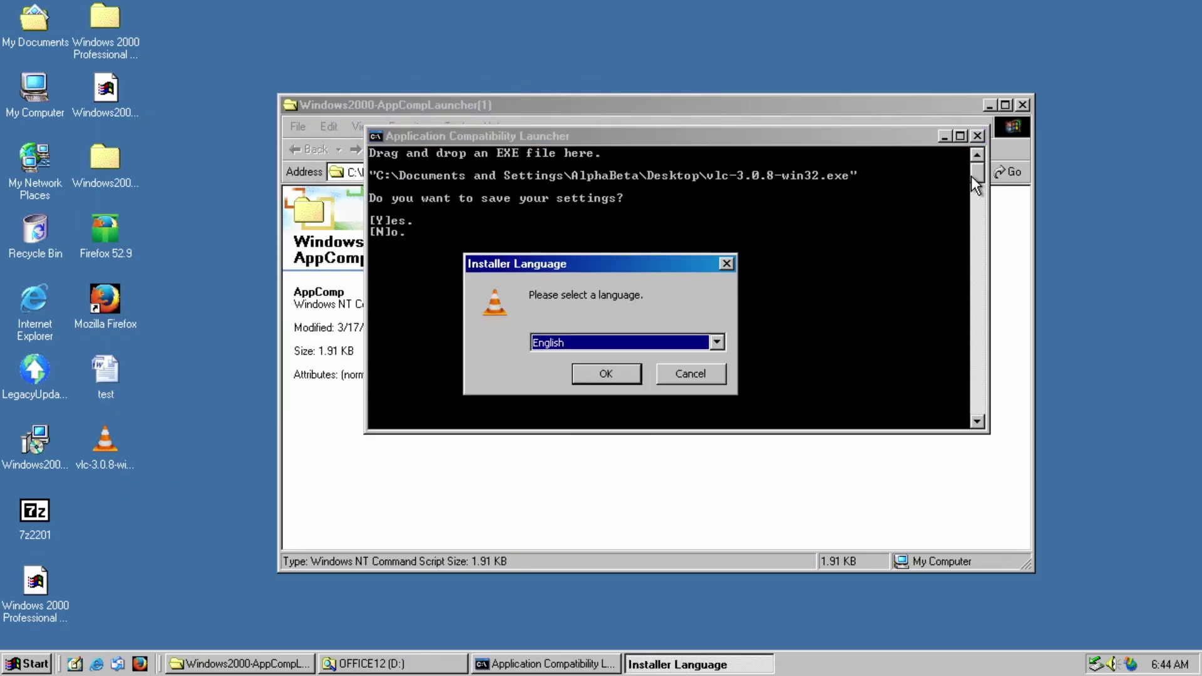
Step: Install VLC media player in English with the default components and install location, and run it when setup finishes
left_click(598, 375)
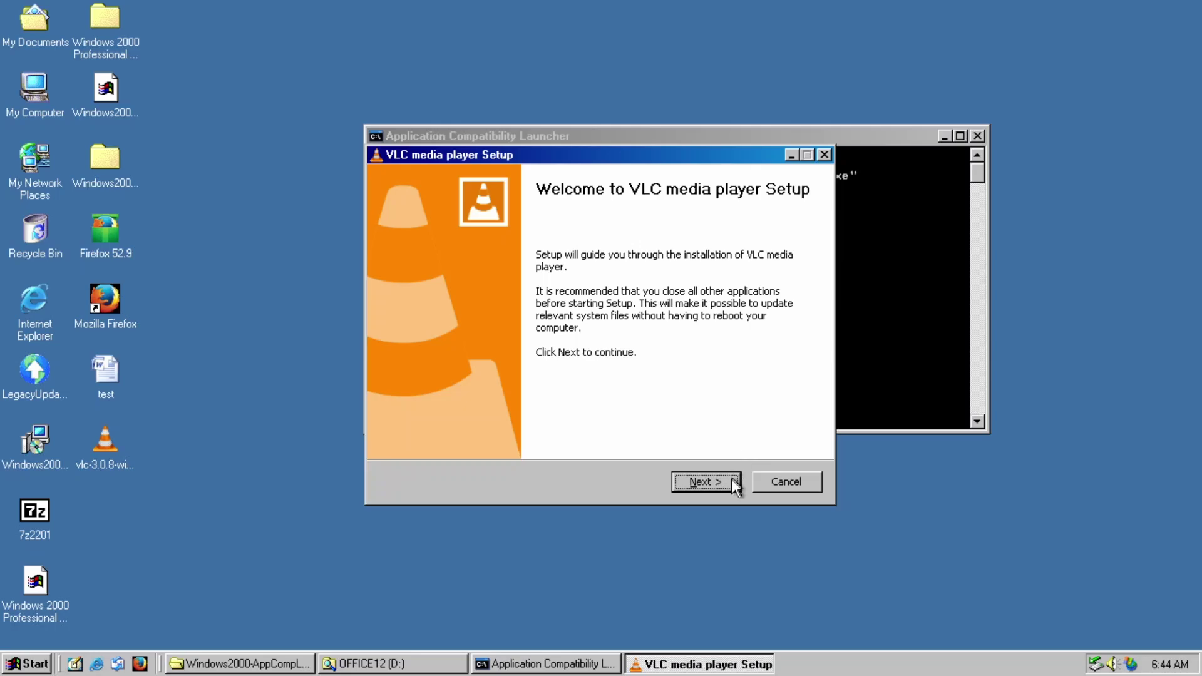
left_click(730, 479)
left_click(731, 480)
left_click(731, 480)
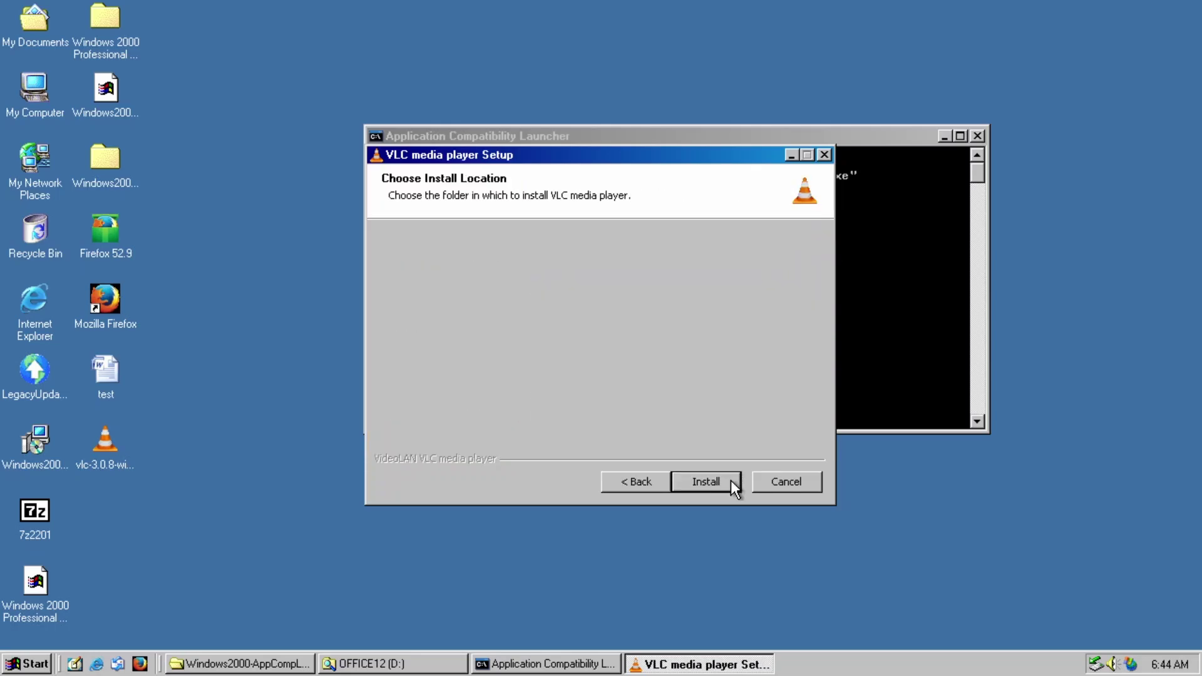
left_click(731, 480)
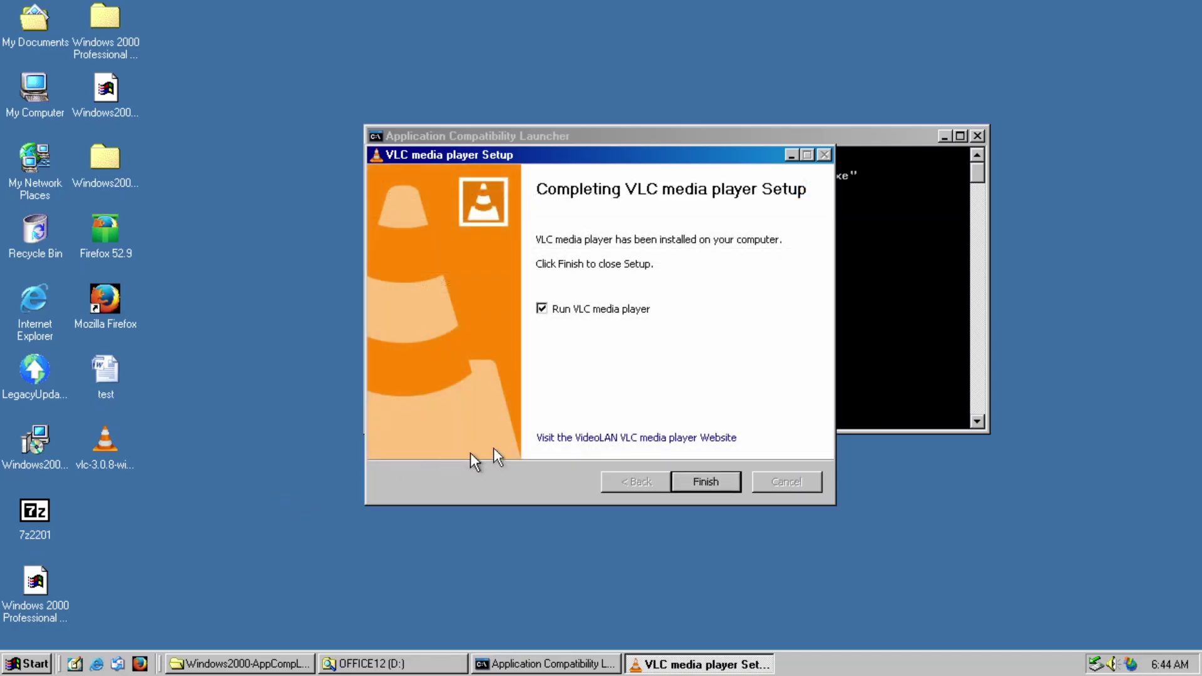
left_click(698, 483)
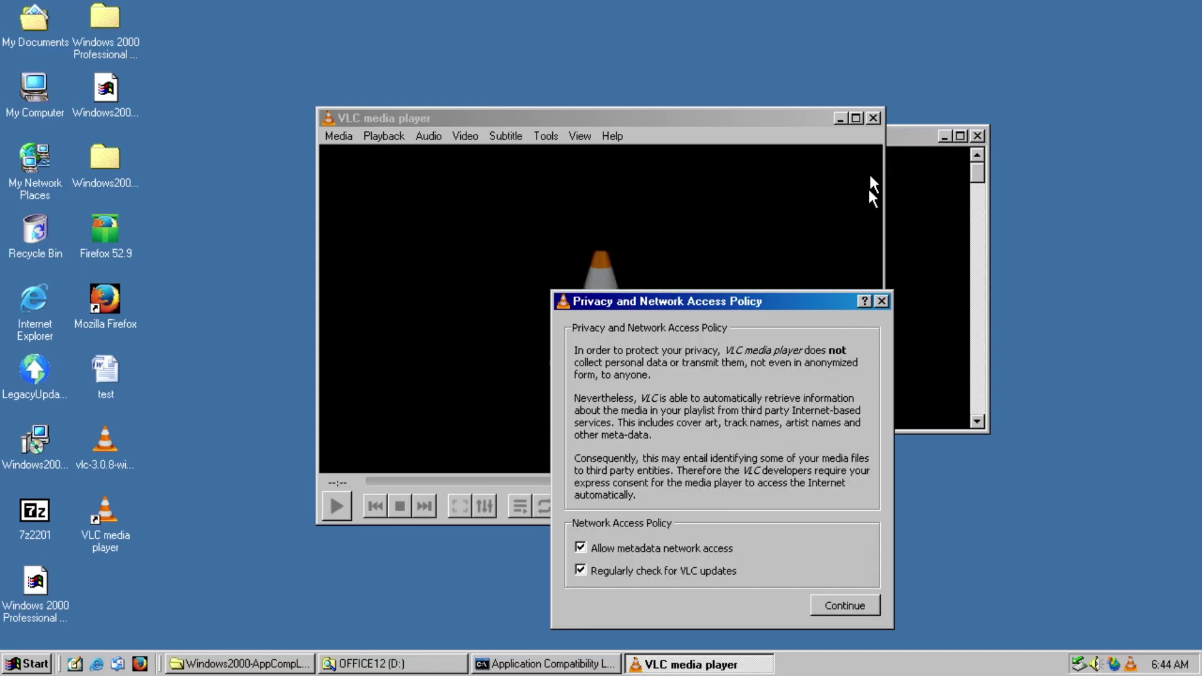
Step: Dismiss VLC's Privacy and Network Access Policy dialog and show the player's About information
left_click(881, 301)
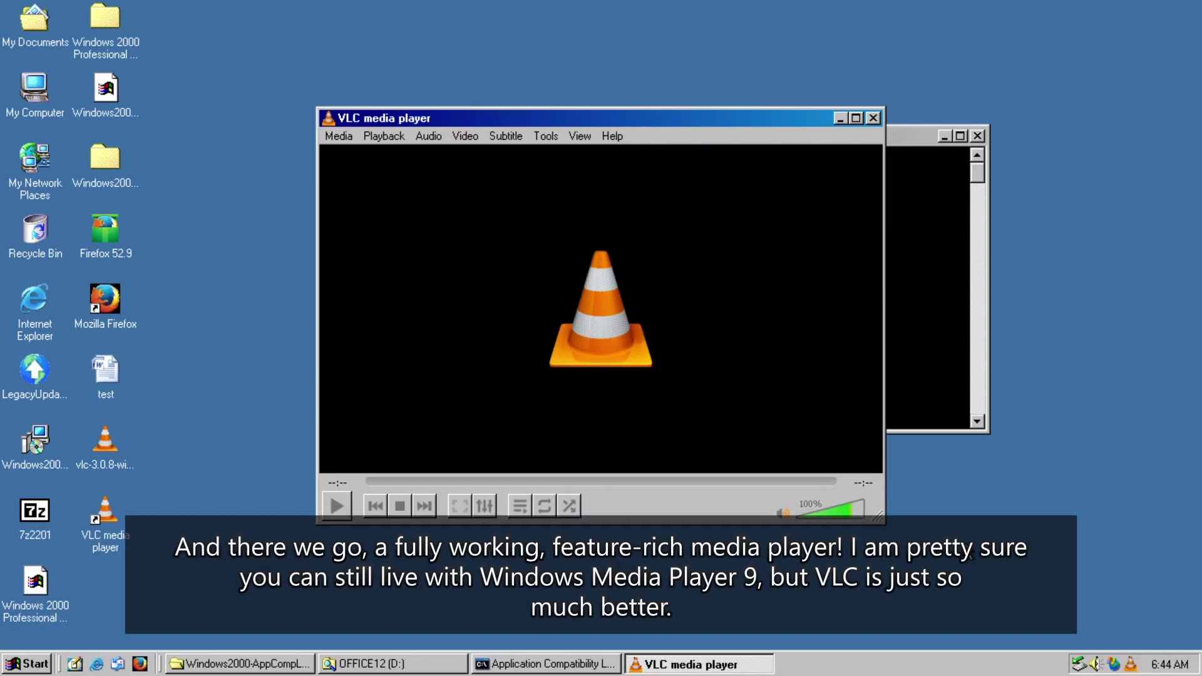
left_click(612, 135)
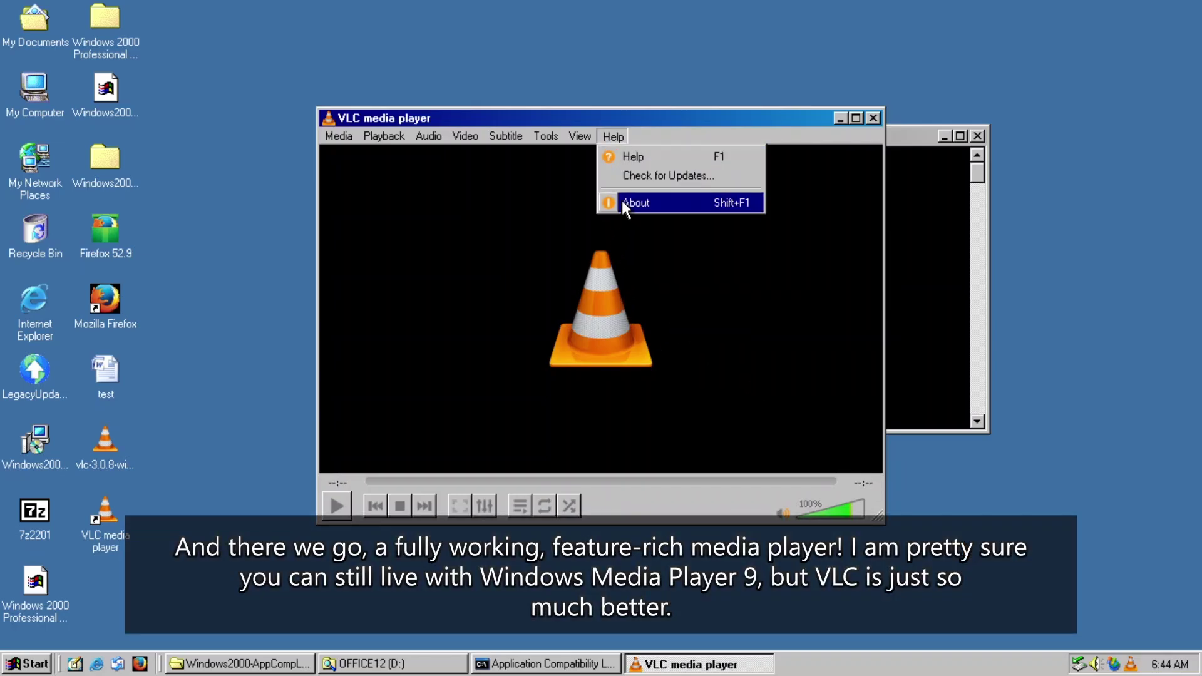
left_click(623, 203)
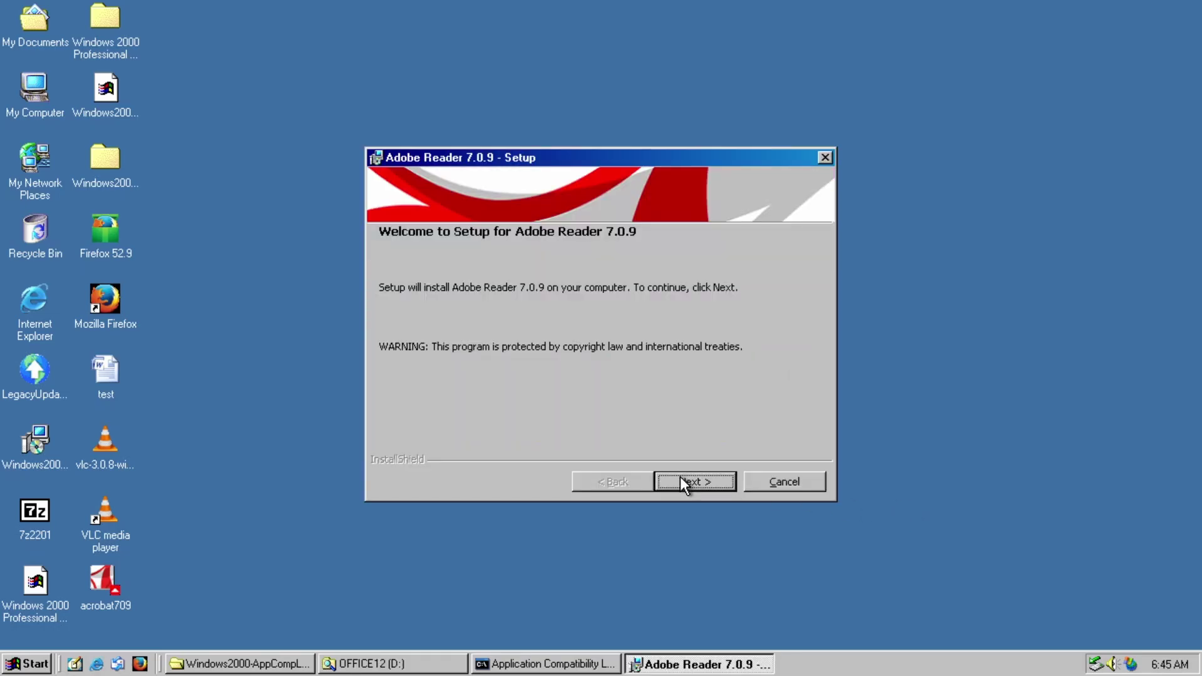
Step: Install Adobe Reader 7.0.9 with the default setup options and exit the installer
left_click(682, 478)
left_click(682, 475)
left_click(682, 475)
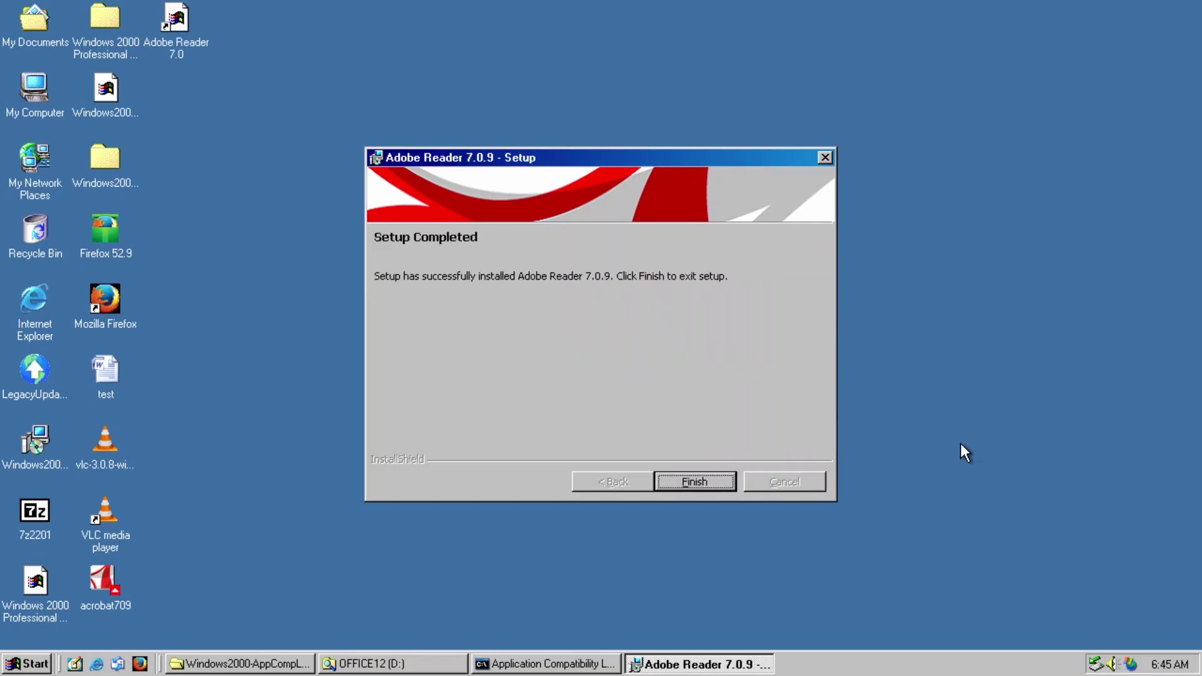
left_click(720, 480)
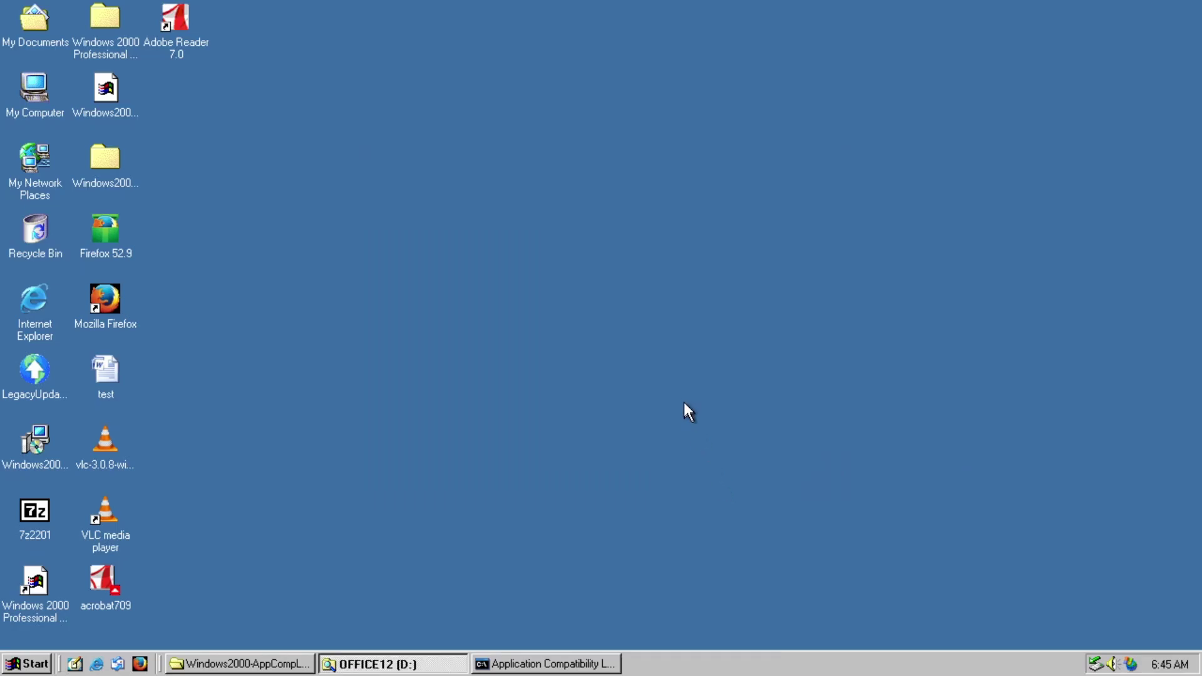
Step: Launch Adobe Reader 7.0, accept its license agreement, restore the window to a smaller size and show the About information
double_click(190, 39)
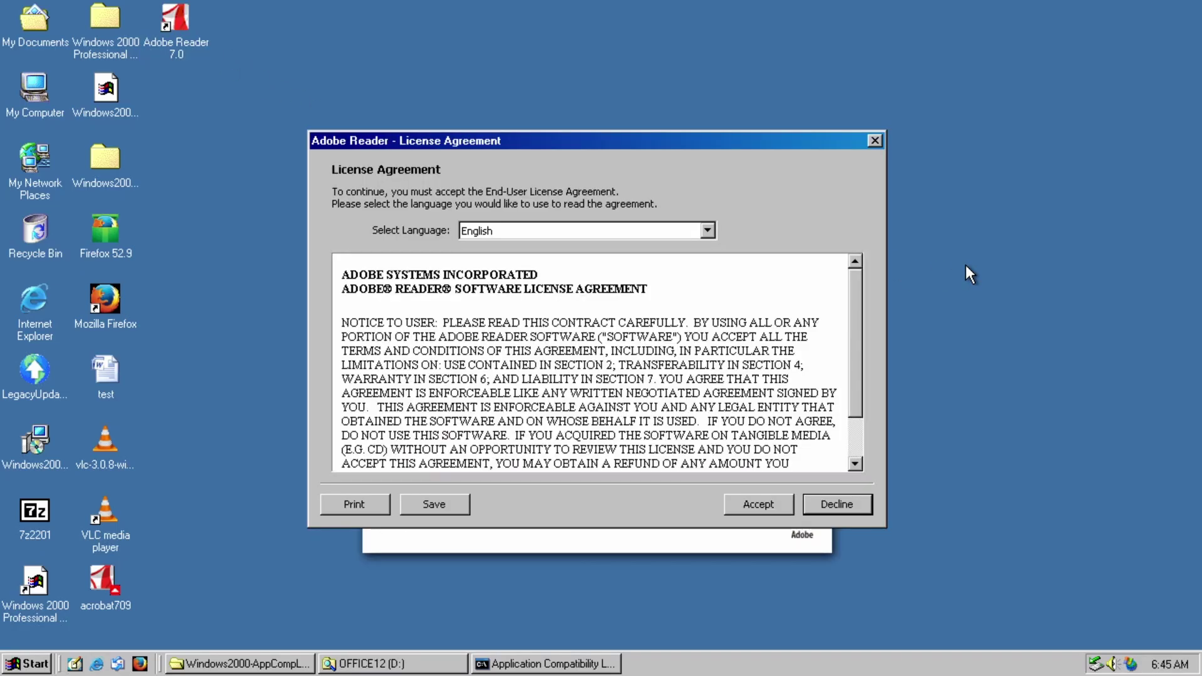
left_click(762, 506)
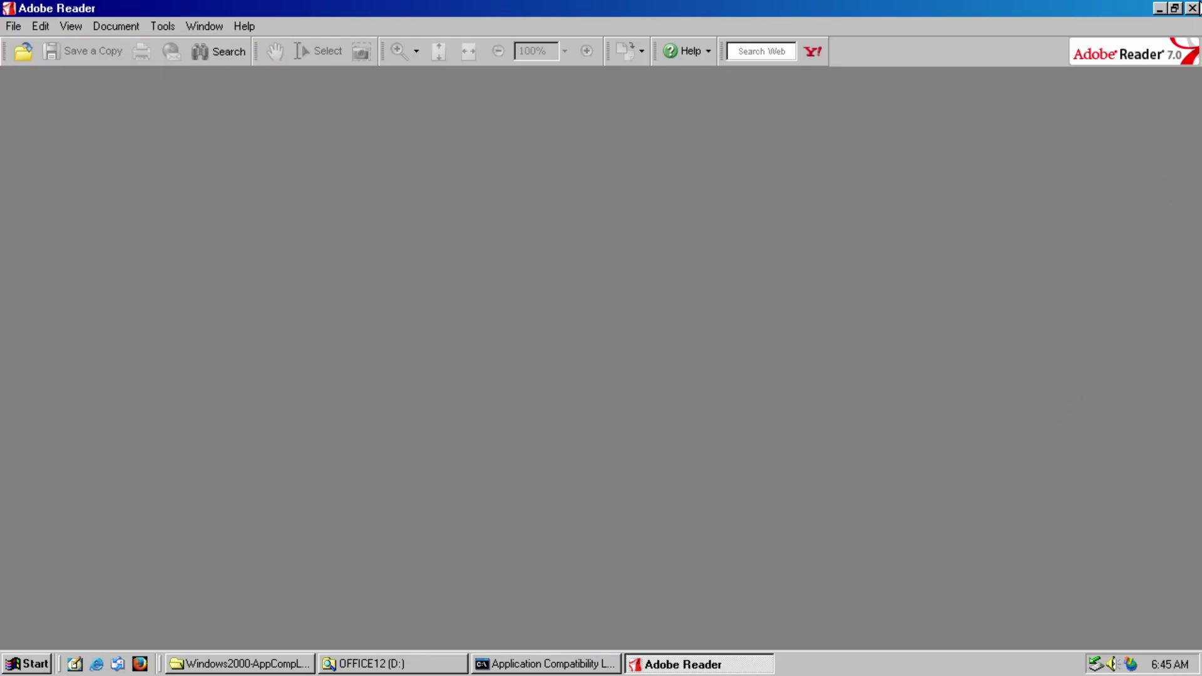
left_click(1175, 9)
left_click(400, 177)
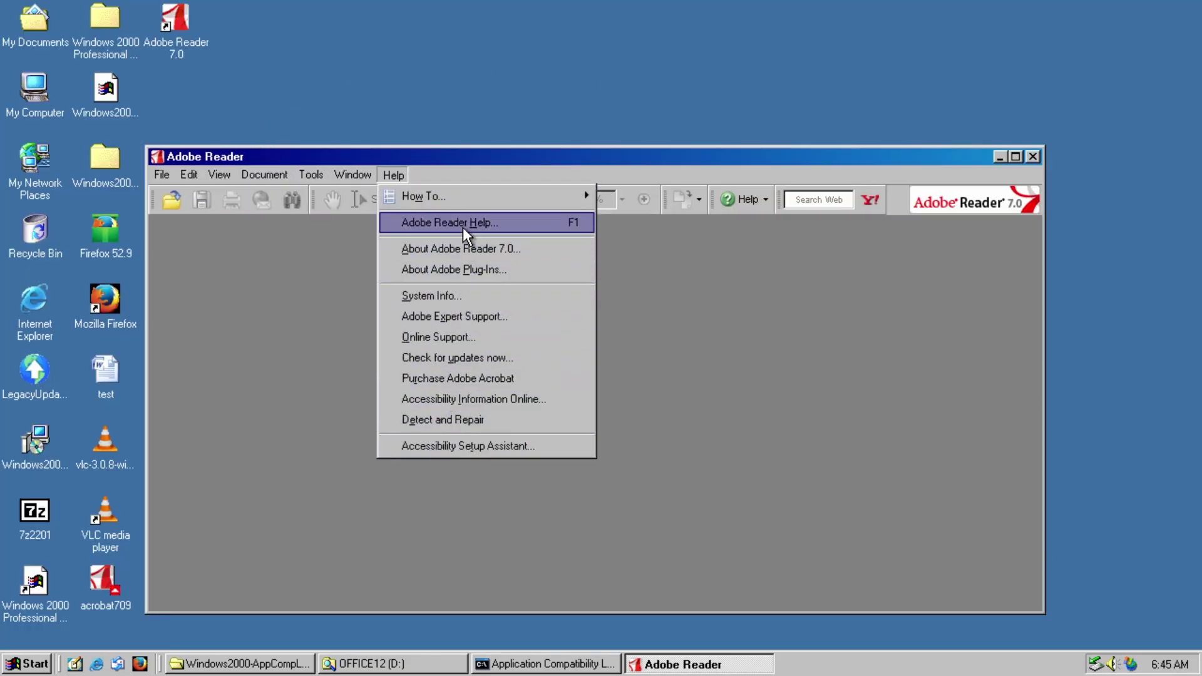
left_click(462, 249)
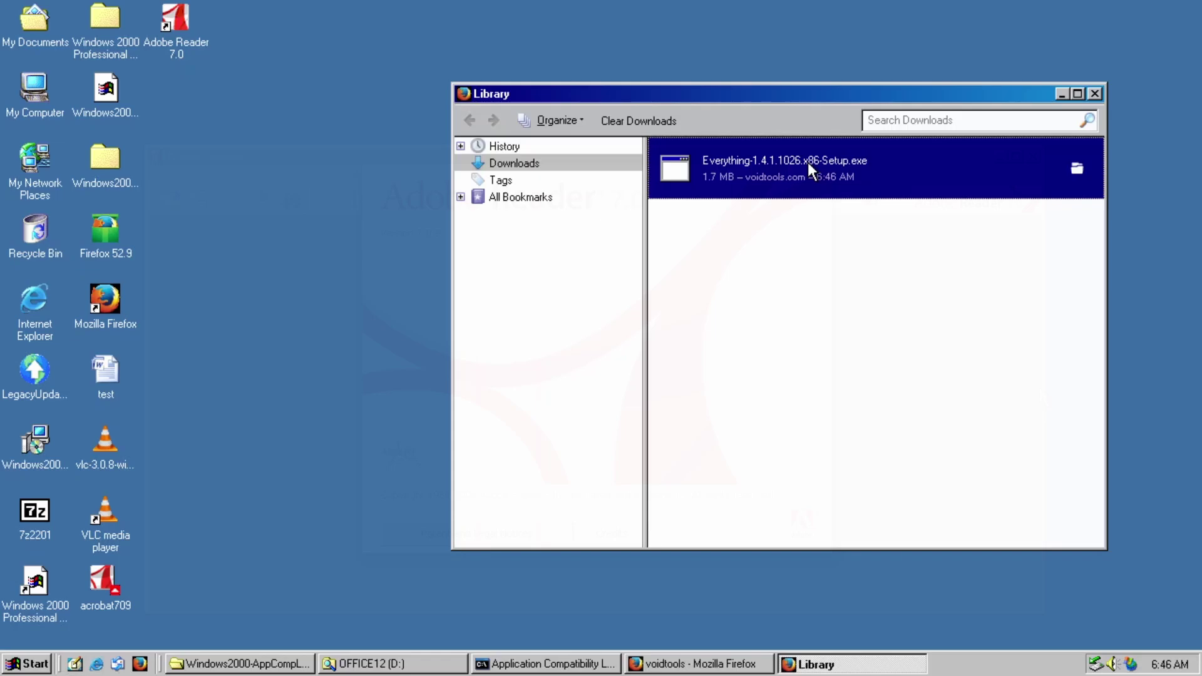
Step: Install Everything 1.4.1.1026 from the Firefox downloads in English (US) with the Everything service and default options, and run it on completion
double_click(807, 163)
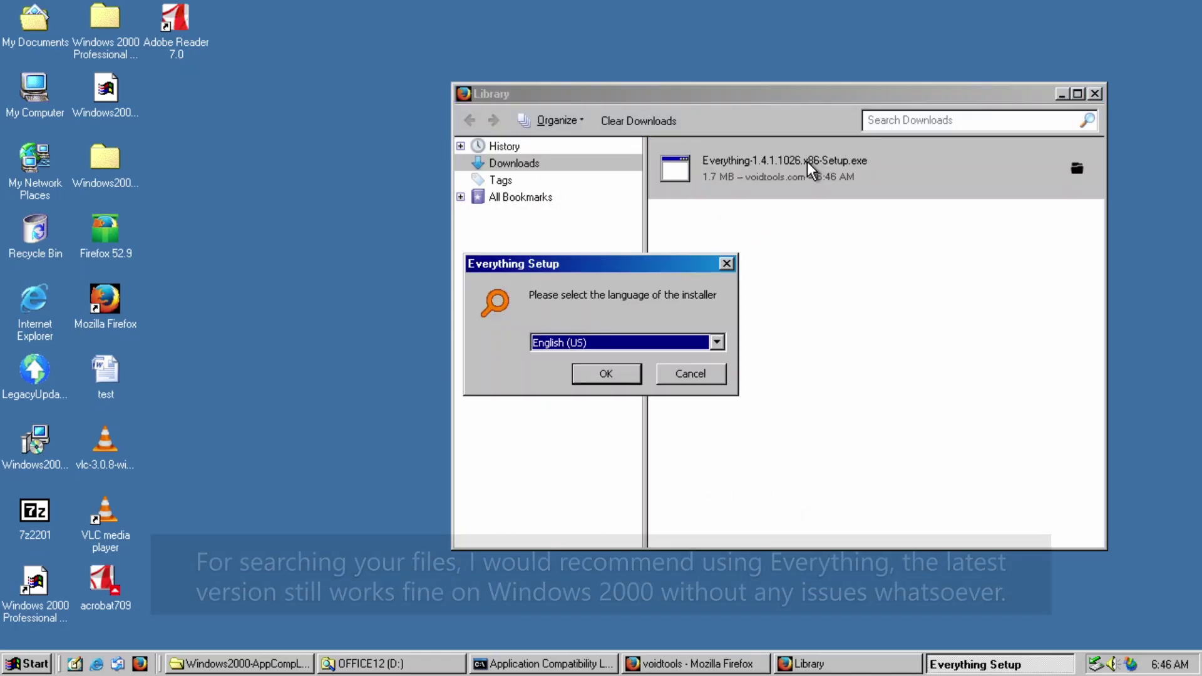
left_click(607, 374)
left_click(713, 482)
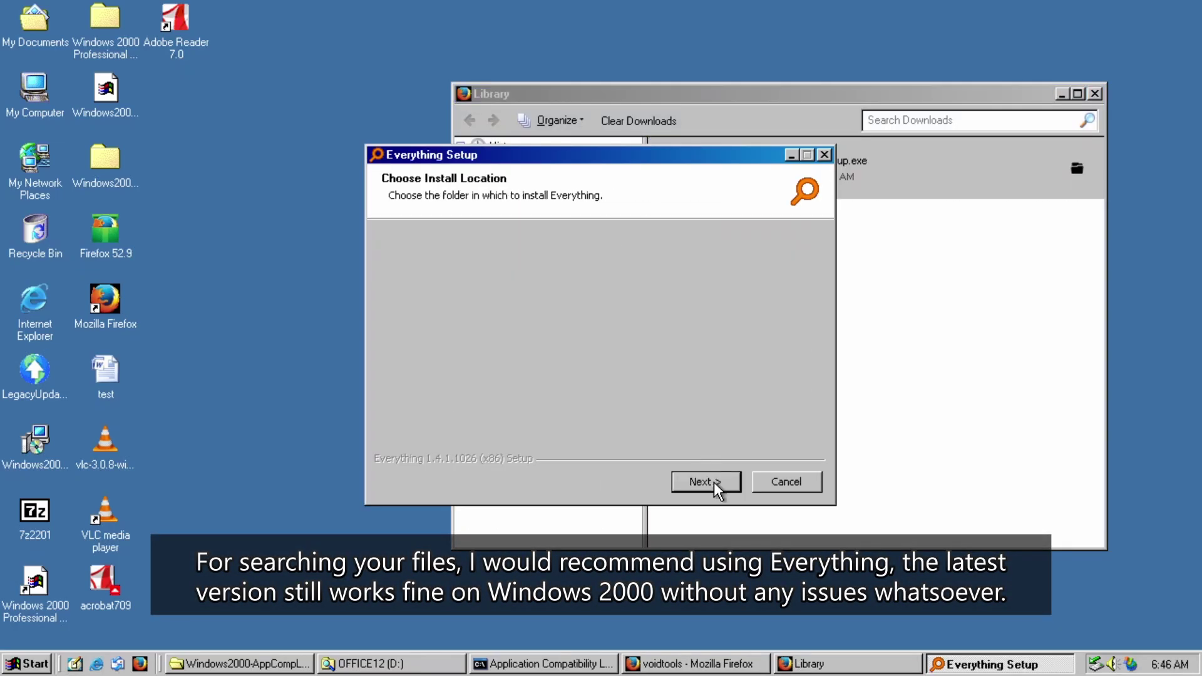
left_click(715, 483)
left_click(491, 328)
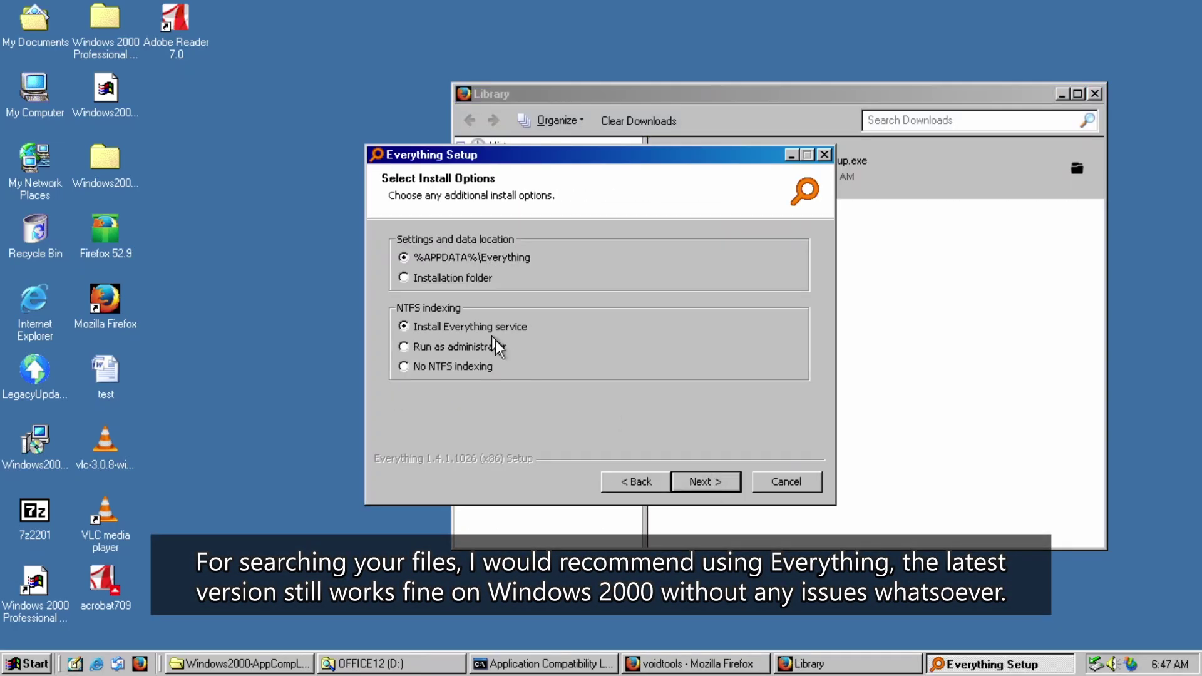
left_click(703, 486)
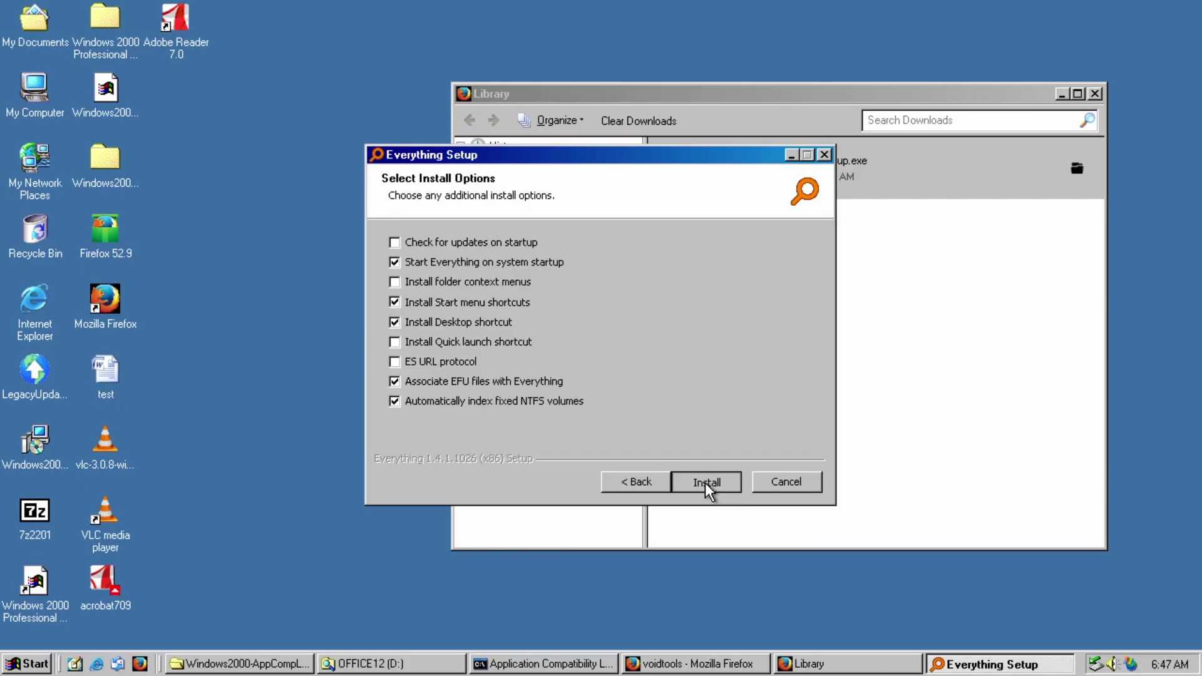
left_click(705, 483)
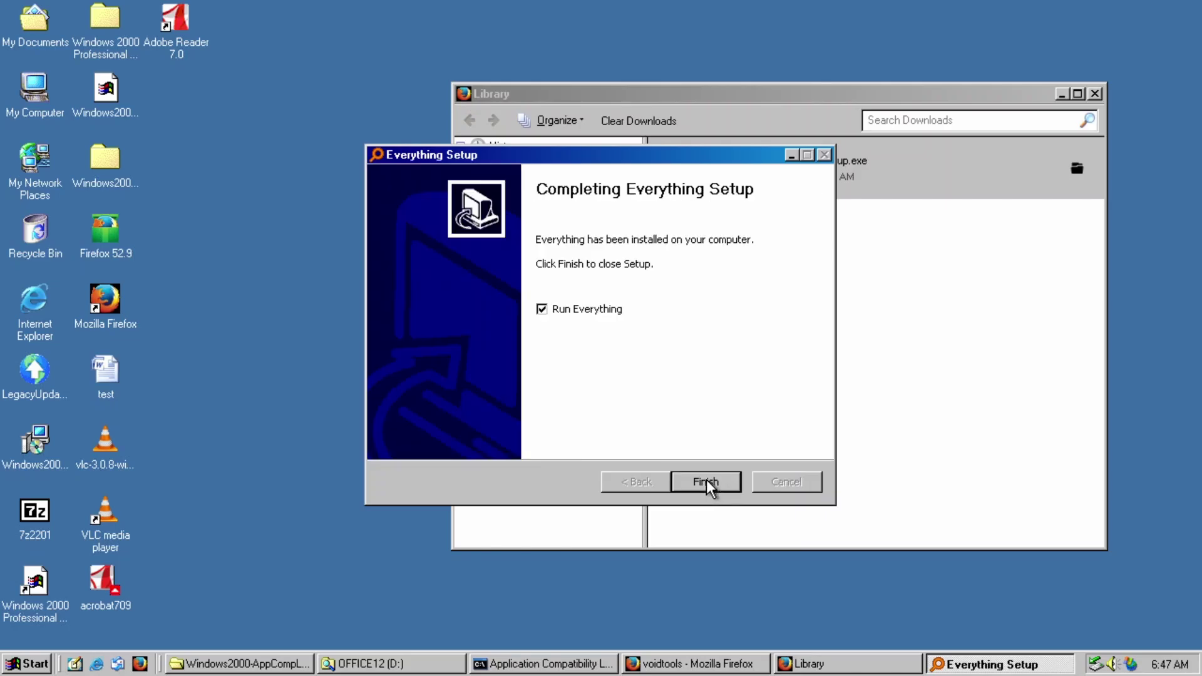
left_click(701, 482)
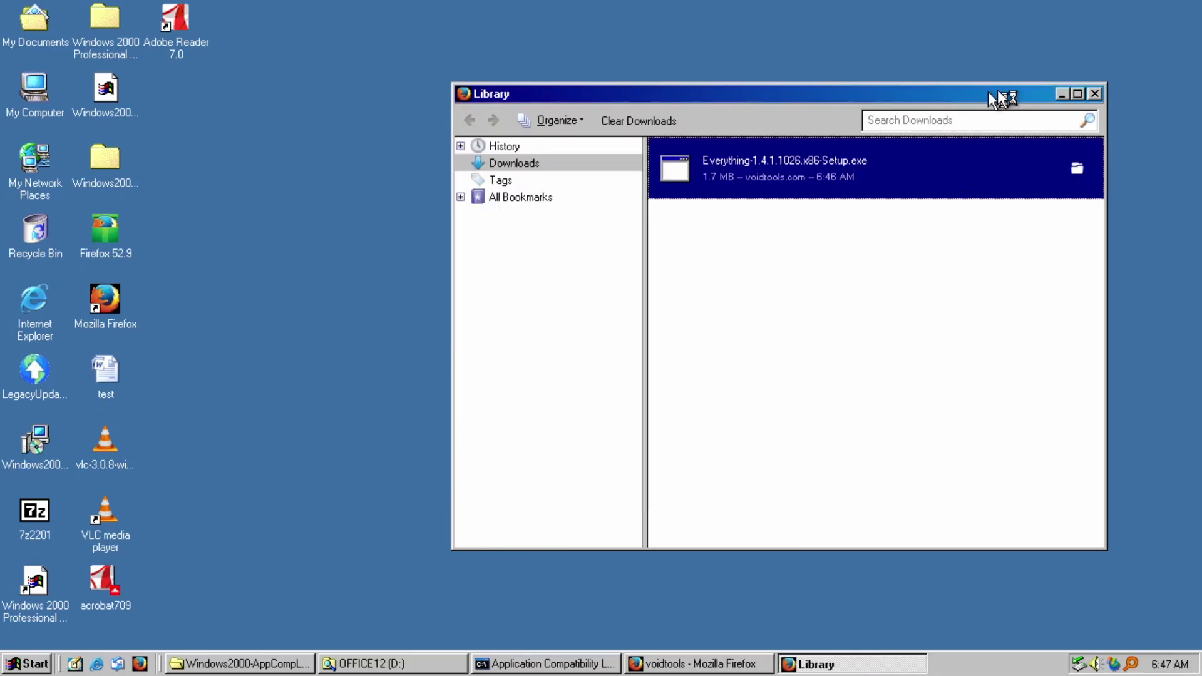
Step: Minimize the Firefox Library window, reposition the Everything window and search for "winnt"
left_click(1061, 94)
left_click_drag(306, 74, 491, 36)
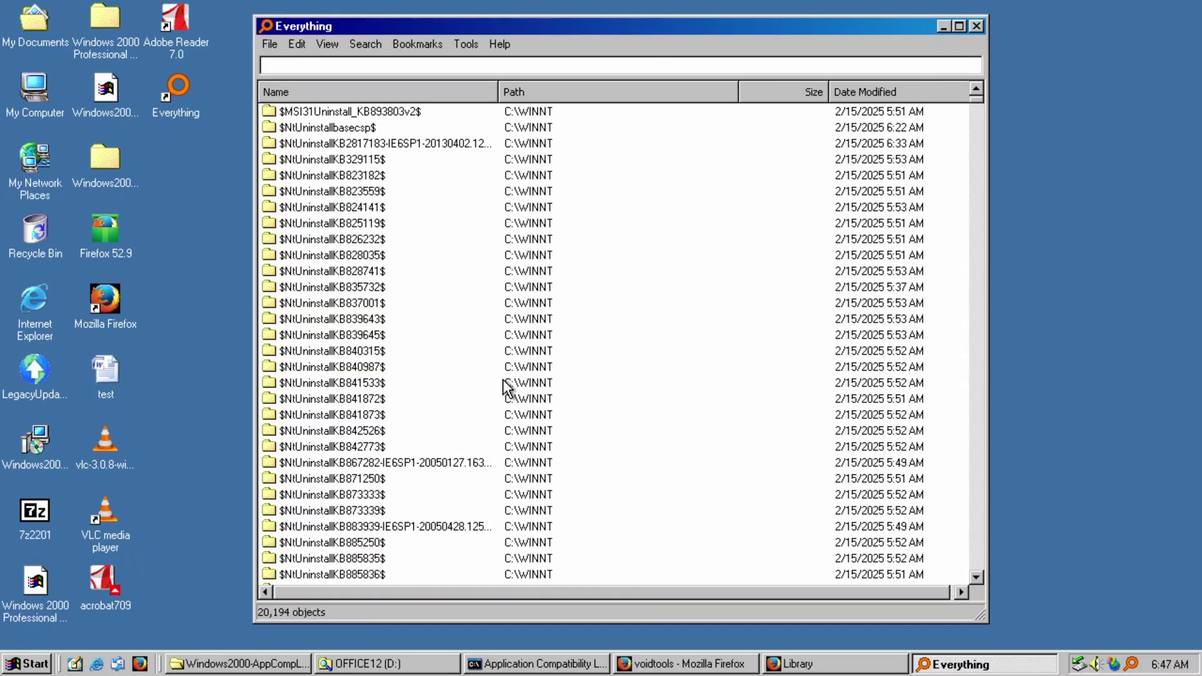
type("winnt")
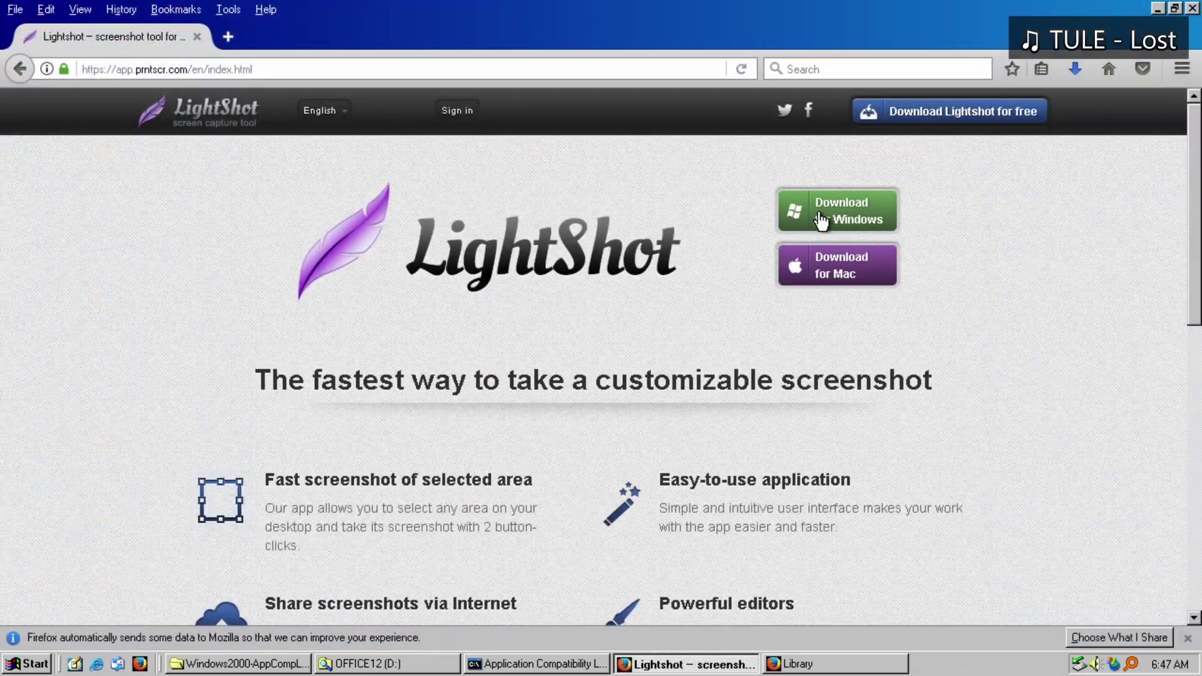
Step: Download setup-lightshot.exe for Windows, minimize the Library and move the Downloads folder window clear of the desktop icons
left_click(822, 222)
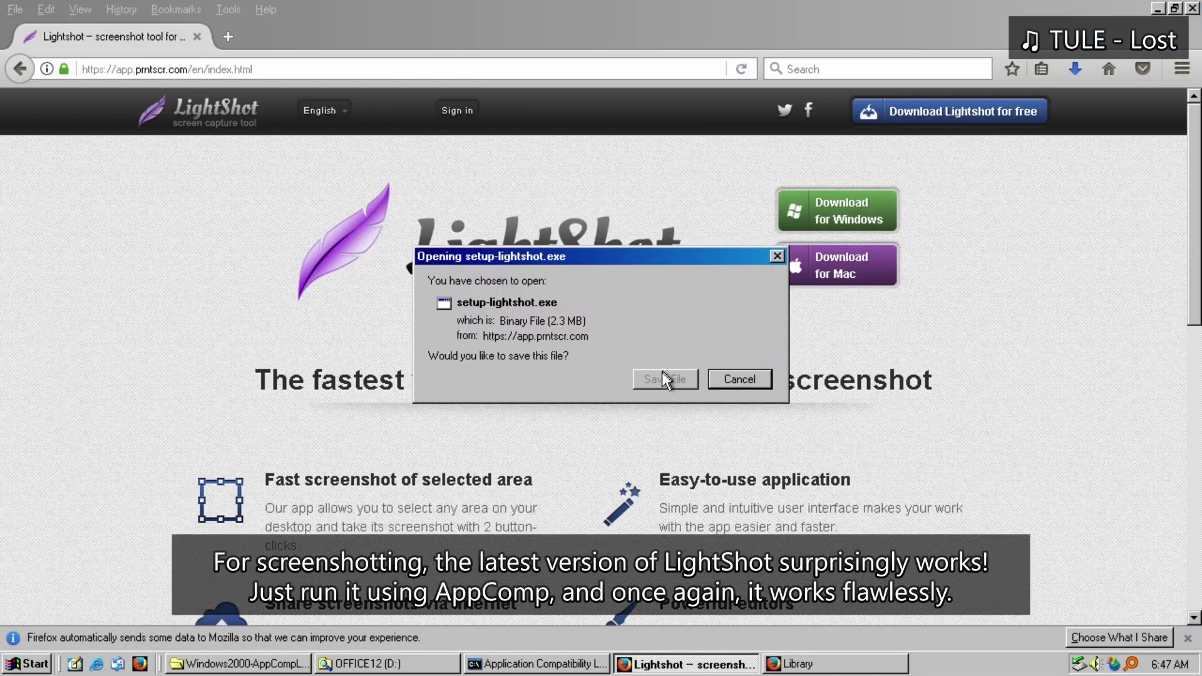
left_click(656, 379)
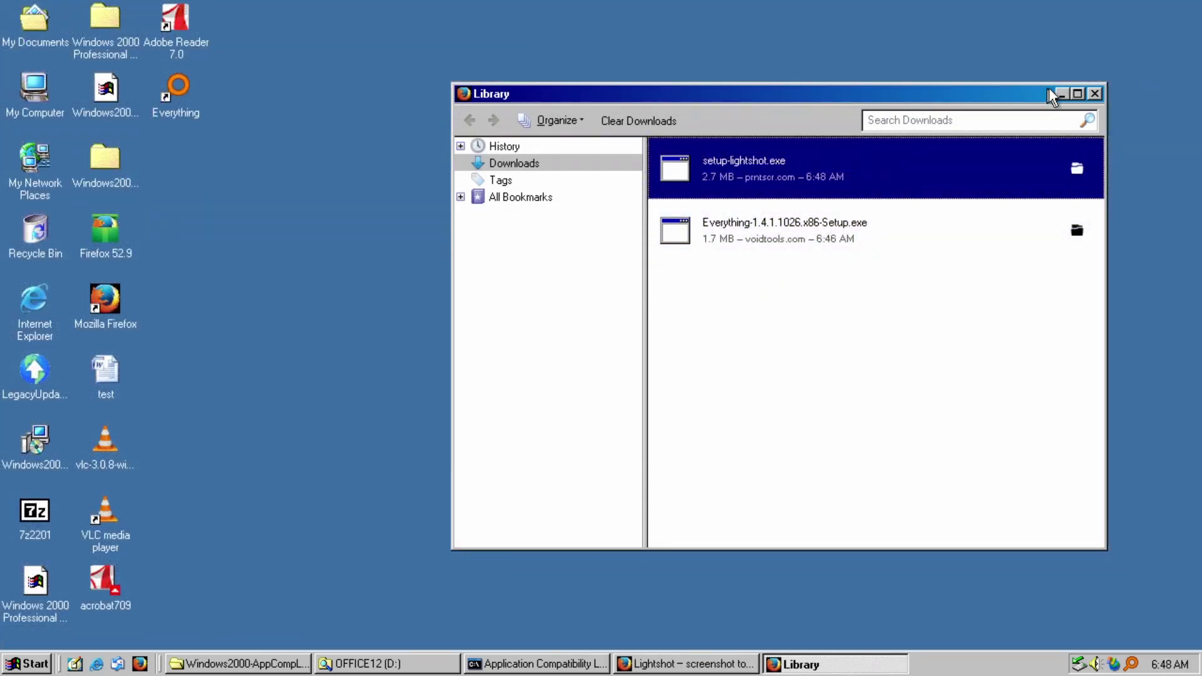
left_click(1060, 94)
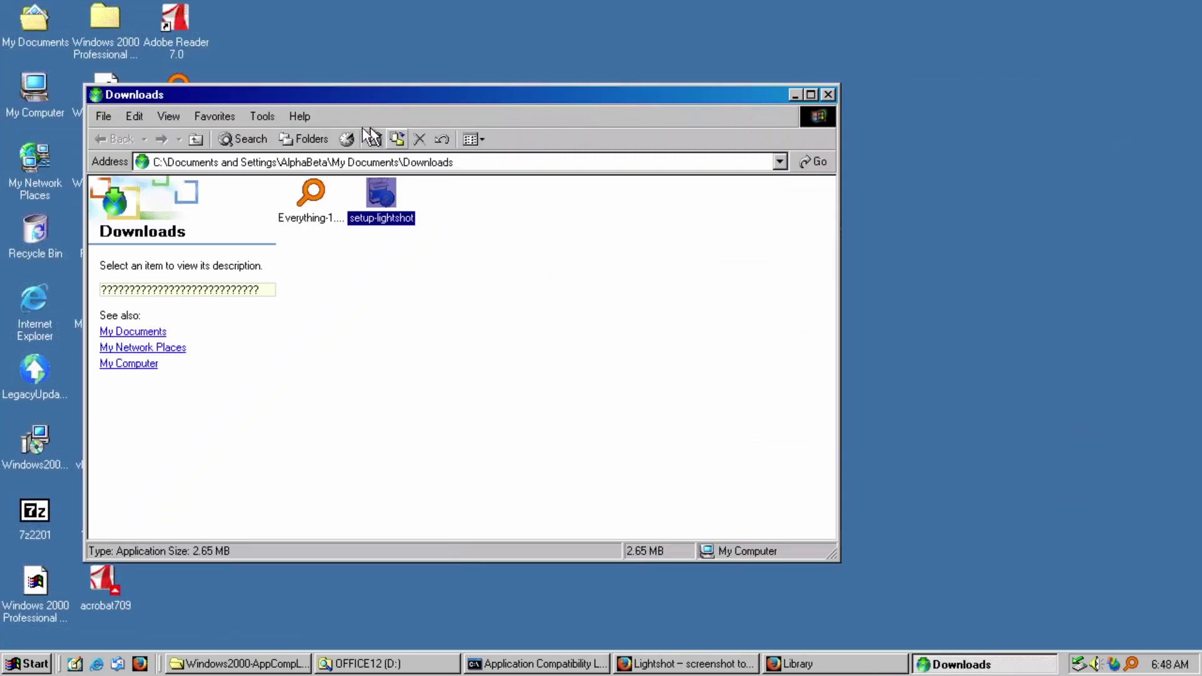
left_click_drag(594, 109, 601, 110)
left_click(765, 298)
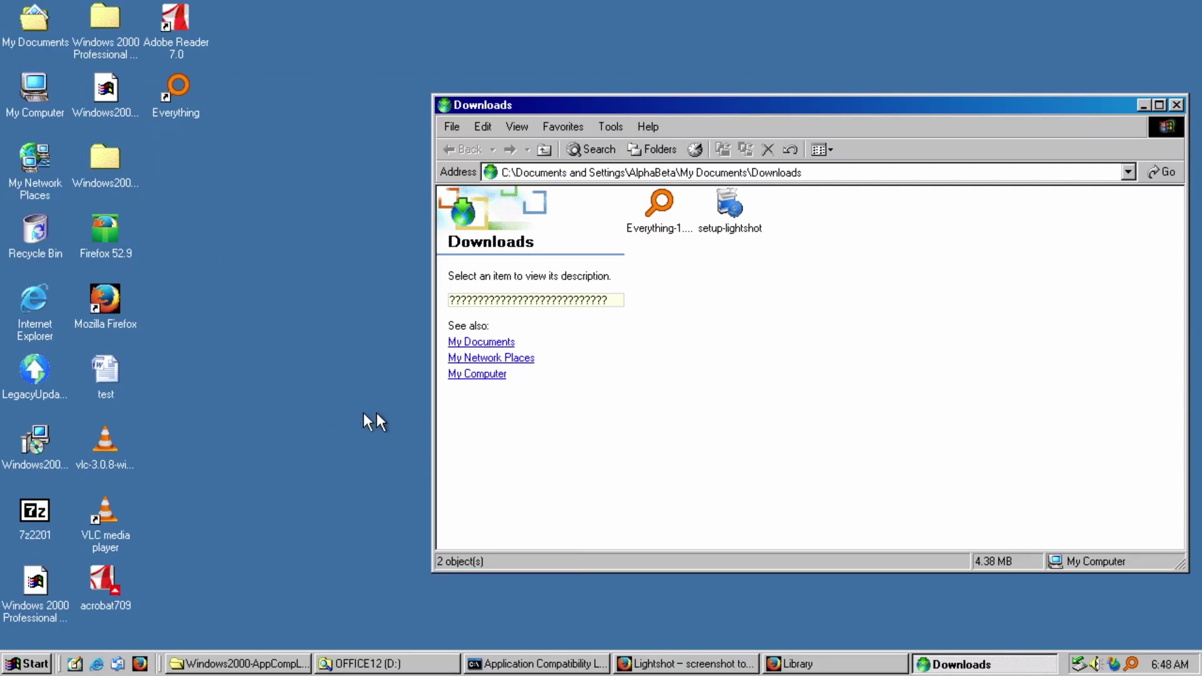
Step: Close the old Application Compatibility Launcher session and run setup-lightshot from the Downloads folder through a new AppComp session
left_click(494, 665)
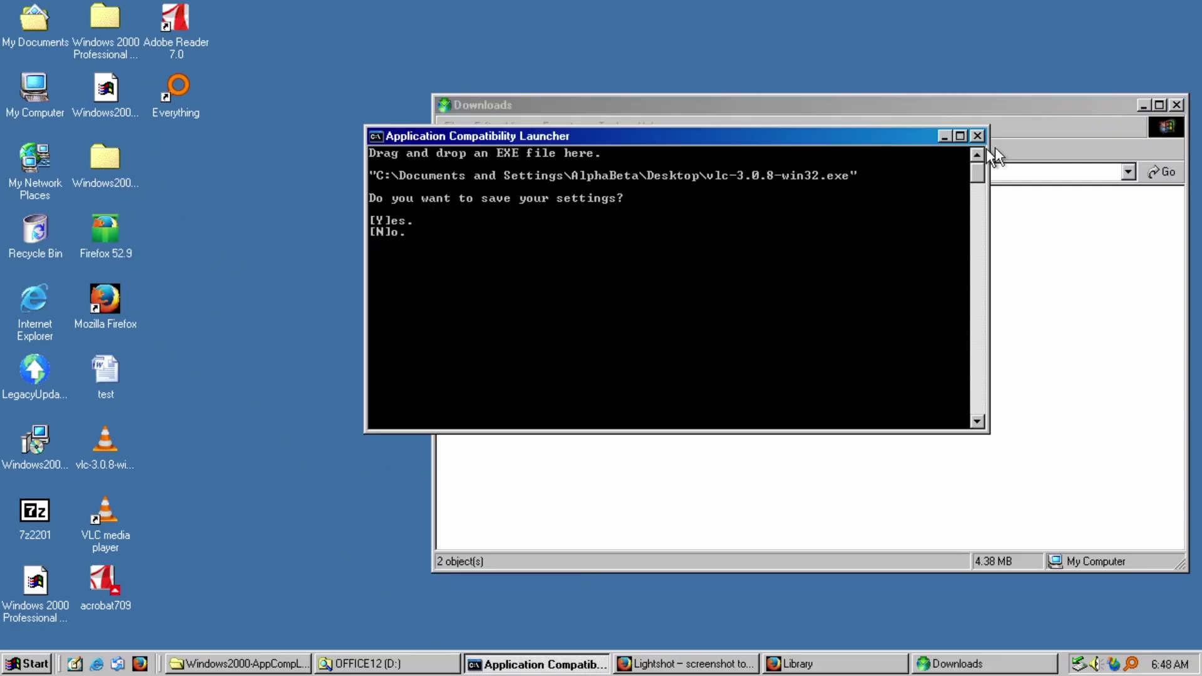
left_click(978, 135)
left_click(248, 665)
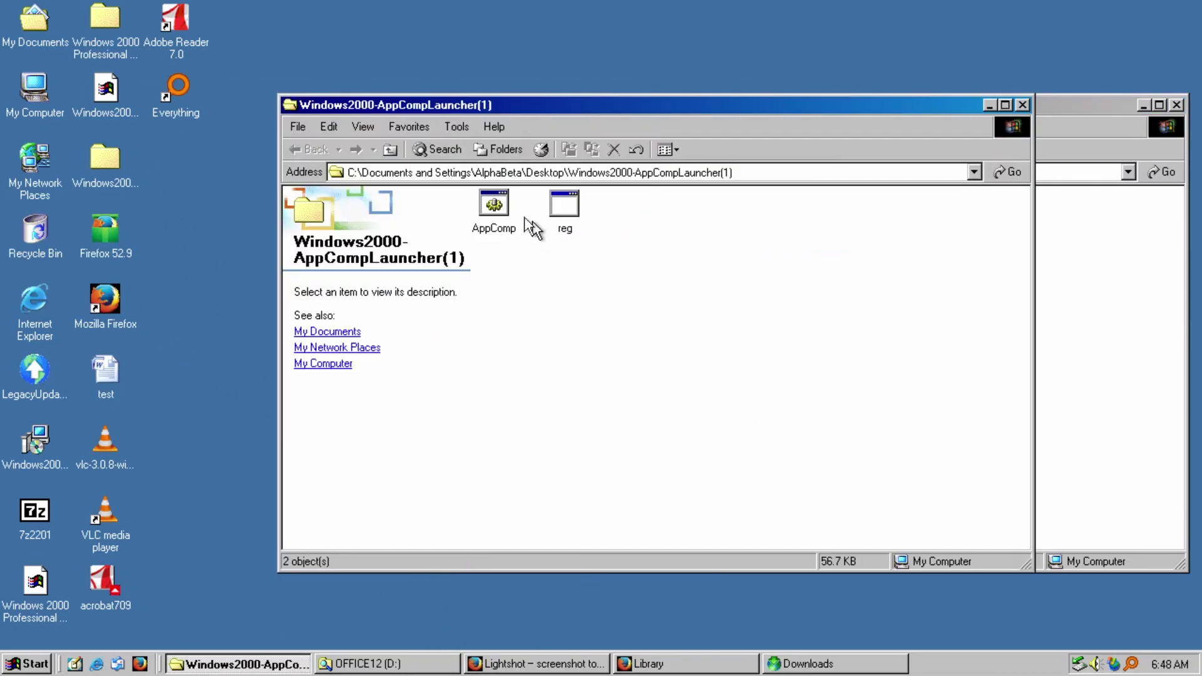
double_click(510, 225)
left_click(1077, 307)
left_click_drag(729, 203, 353, 250)
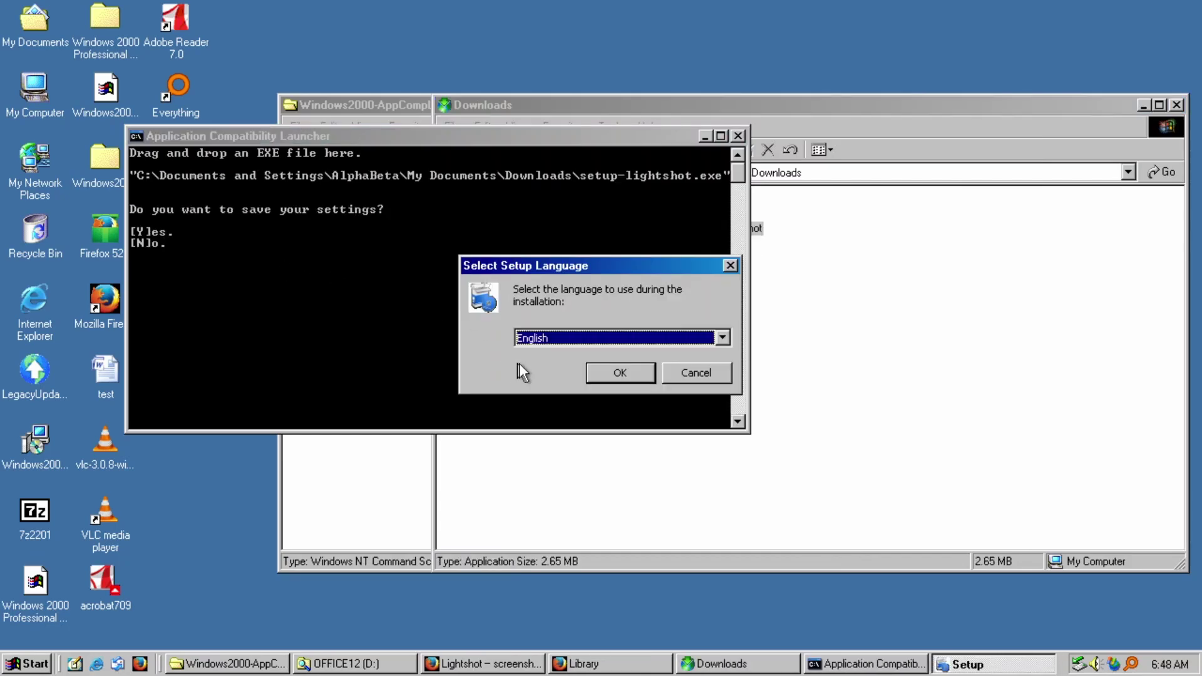
Step: Install Lightshot 5.5.0.7 in English, dismissing the taskkill.exe and missing DLL errors, minimize the browser and finish the setup wizard
left_click(601, 374)
left_click(720, 482)
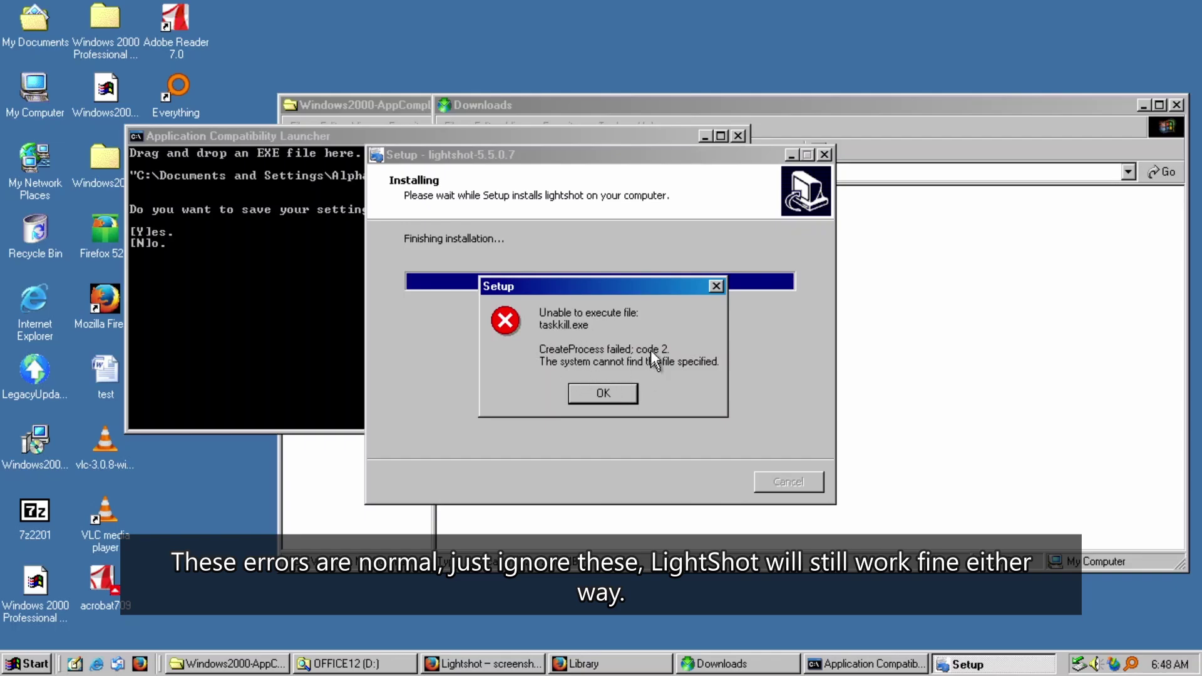
left_click(582, 395)
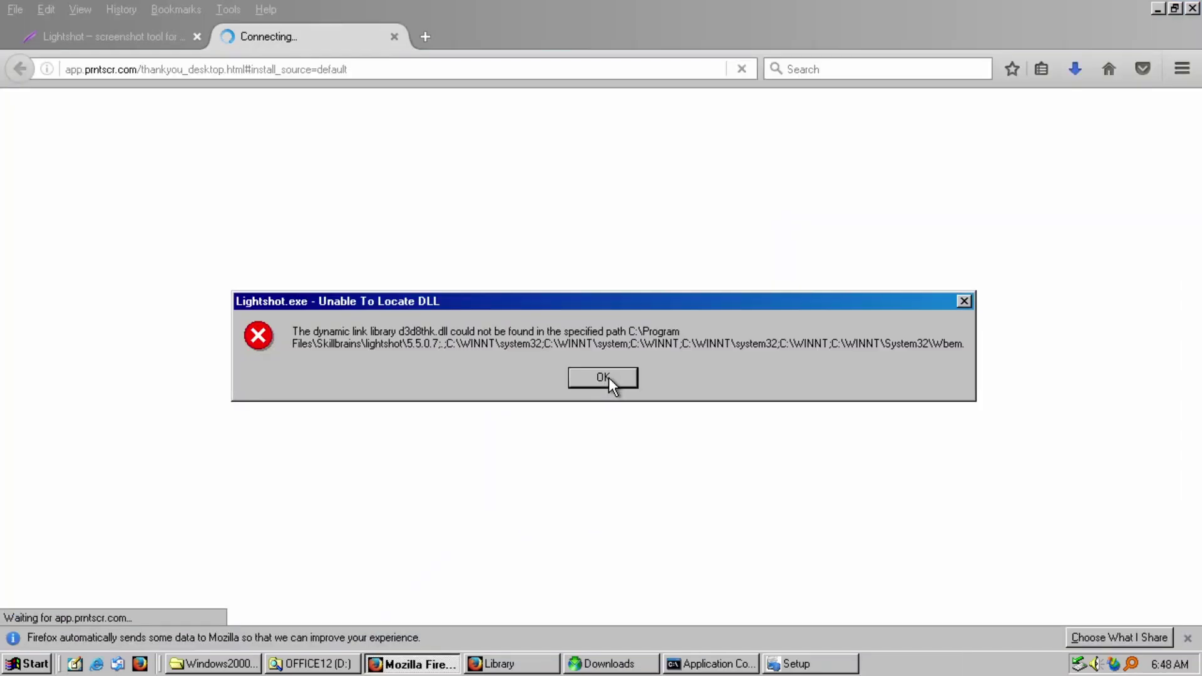
left_click(609, 378)
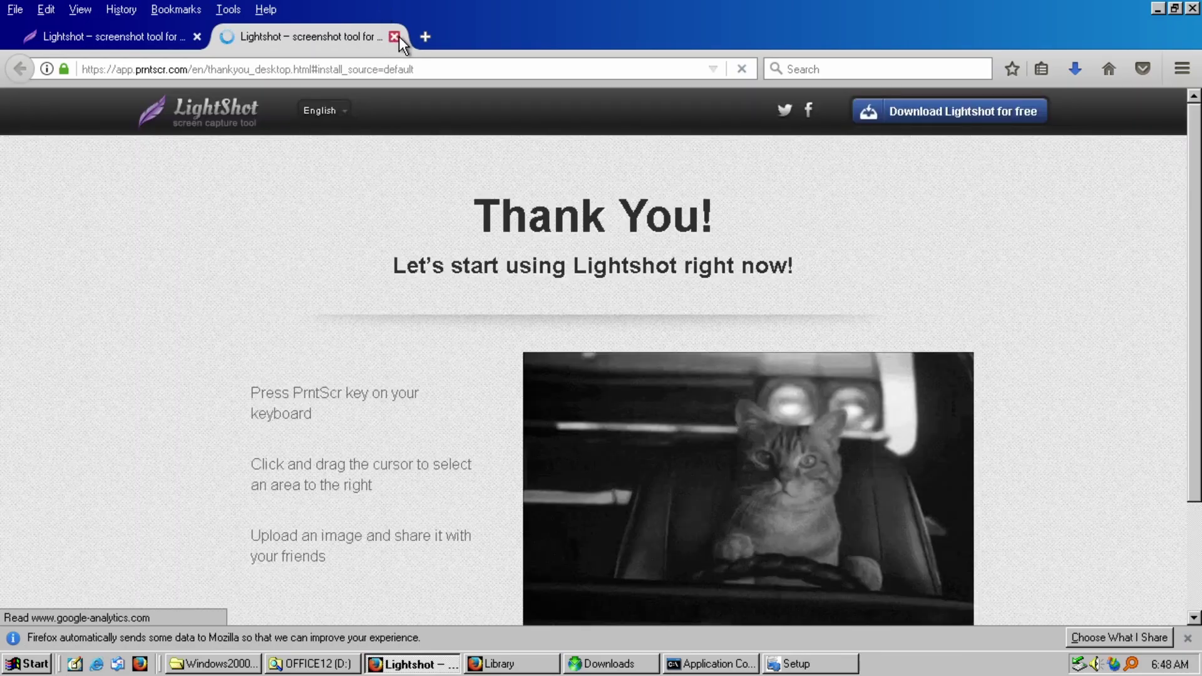
left_click(1157, 9)
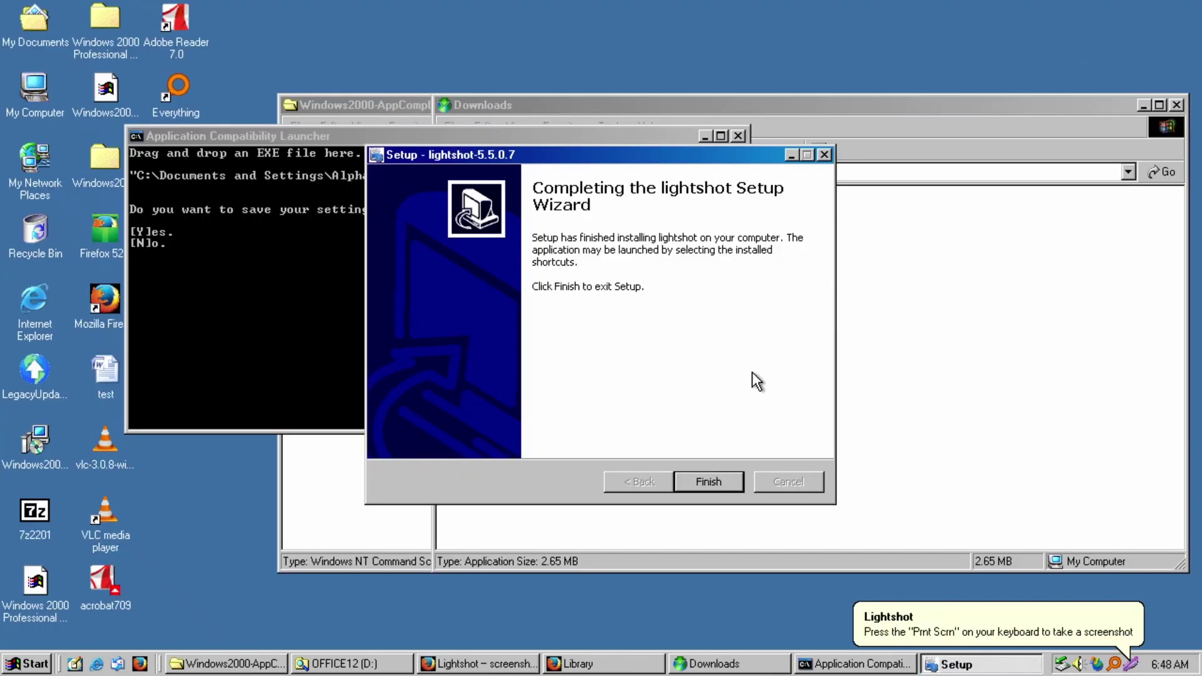
left_click(709, 482)
Step: Minimize the Application Compatibility Launcher, Downloads and Windows2000-AppCompLauncher windows to clear the desktop
left_click(705, 137)
left_click(1143, 105)
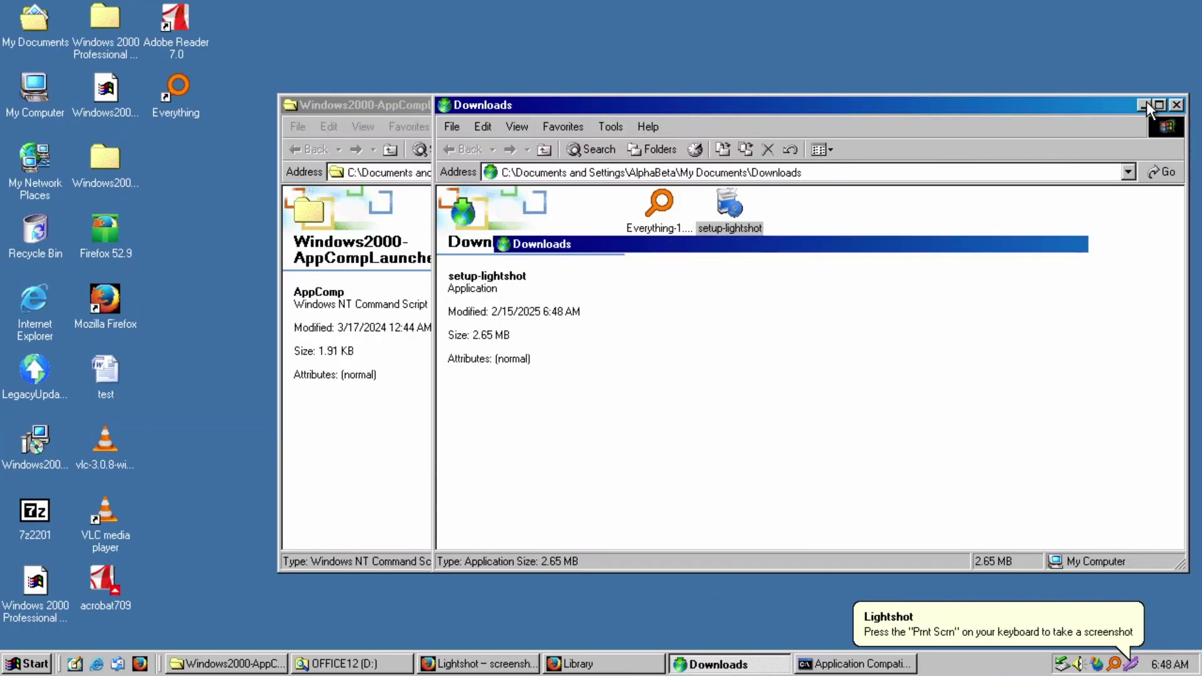
left_click(991, 105)
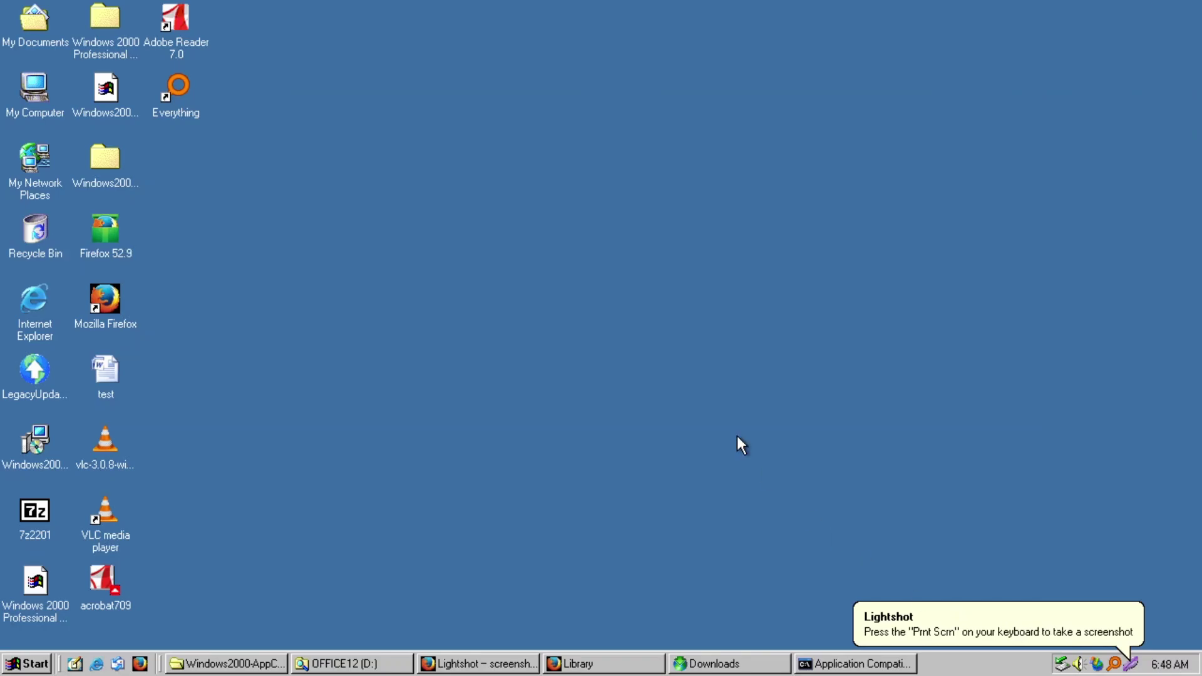
Step: Capture a 606x328 desktop area with Lightshot, save it to the Desktop as Screenshot_1 in PNG format and view the saved image
key("Print")
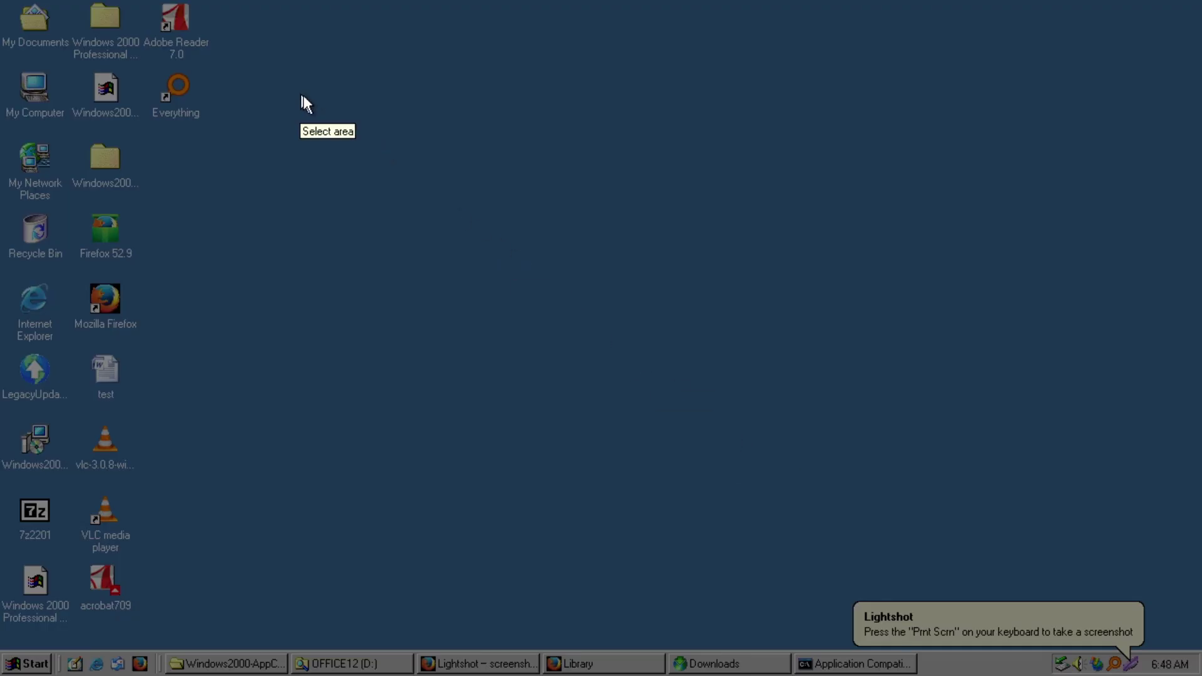
left_click_drag(300, 92, 331, 123)
left_click_drag(595, 364, 1164, 672)
left_click(1120, 346)
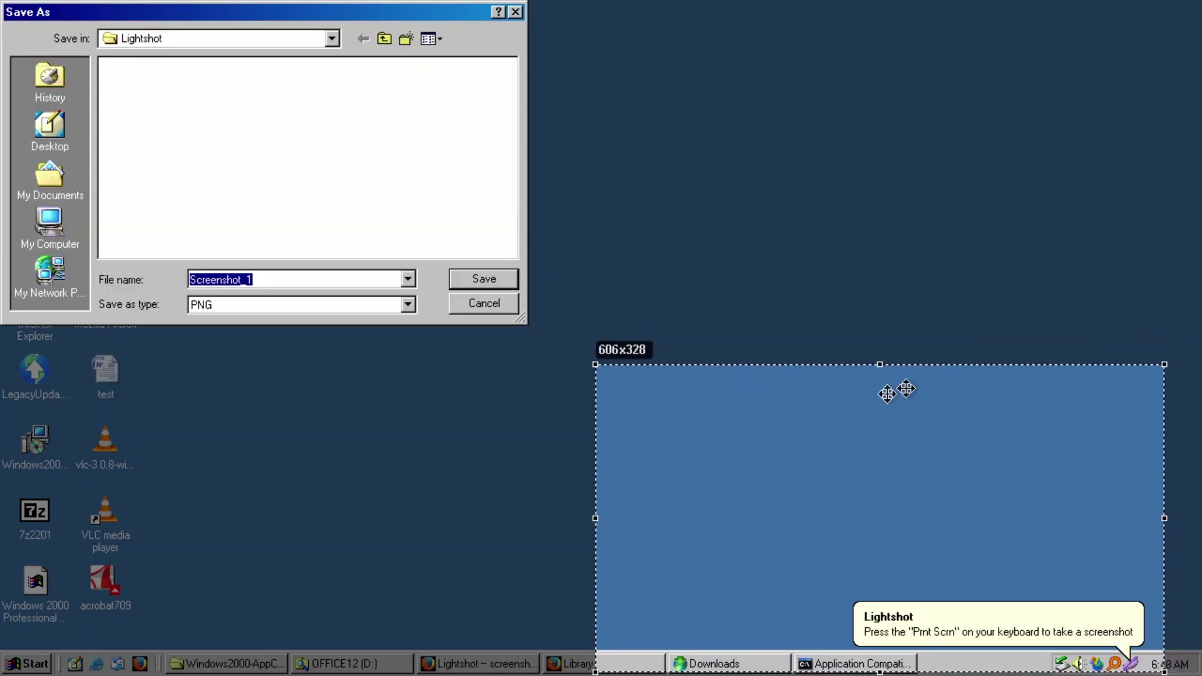
left_click(32, 129)
left_click(490, 280)
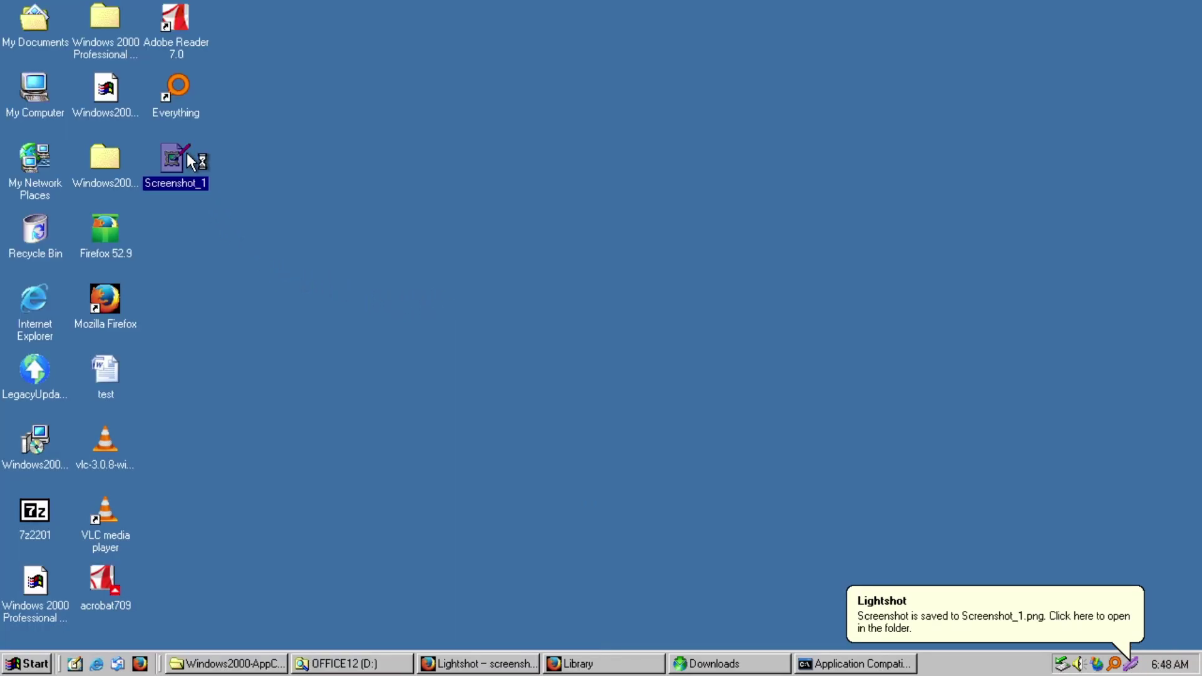
left_click(728, 379)
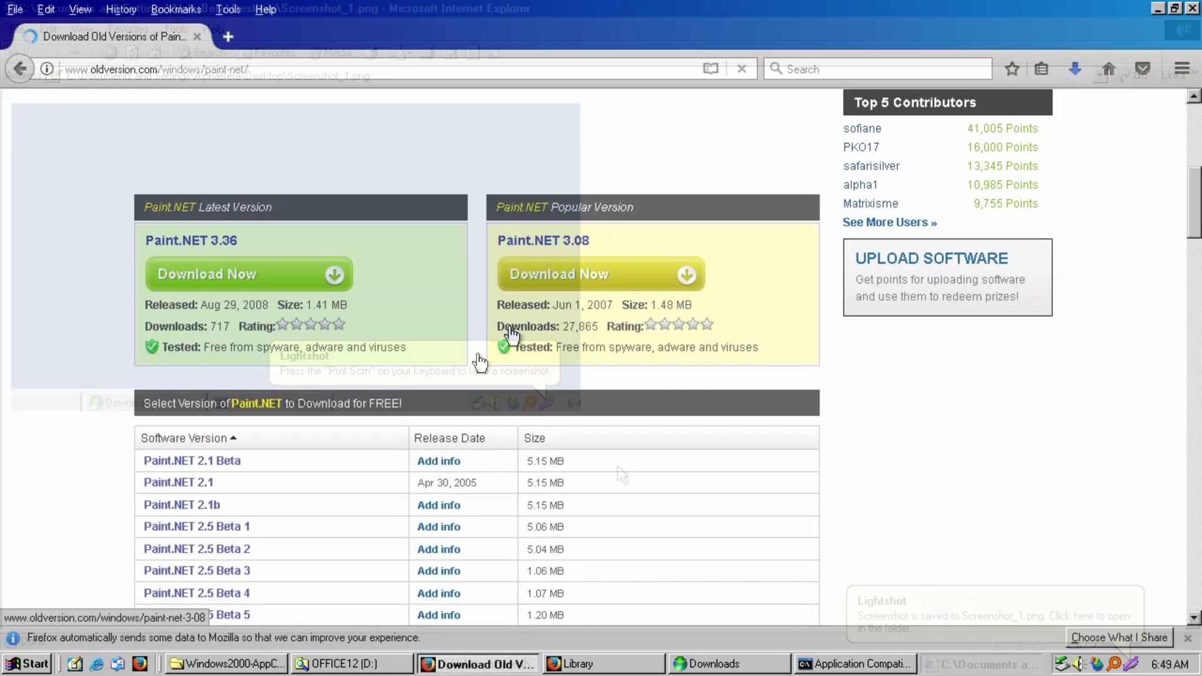
Step: Download Paint.NET 2.1 from the version list on oldversion.com
scroll(197, 479, "down", 2)
scroll(197, 479, "down", 1)
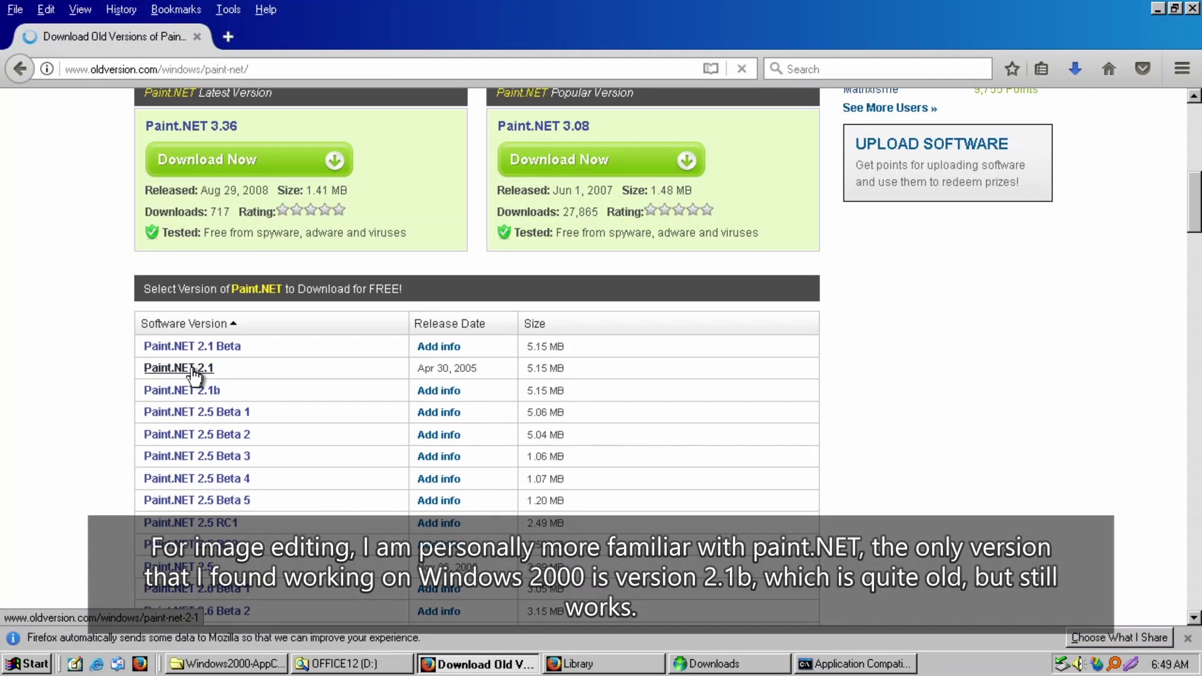
left_click(175, 370)
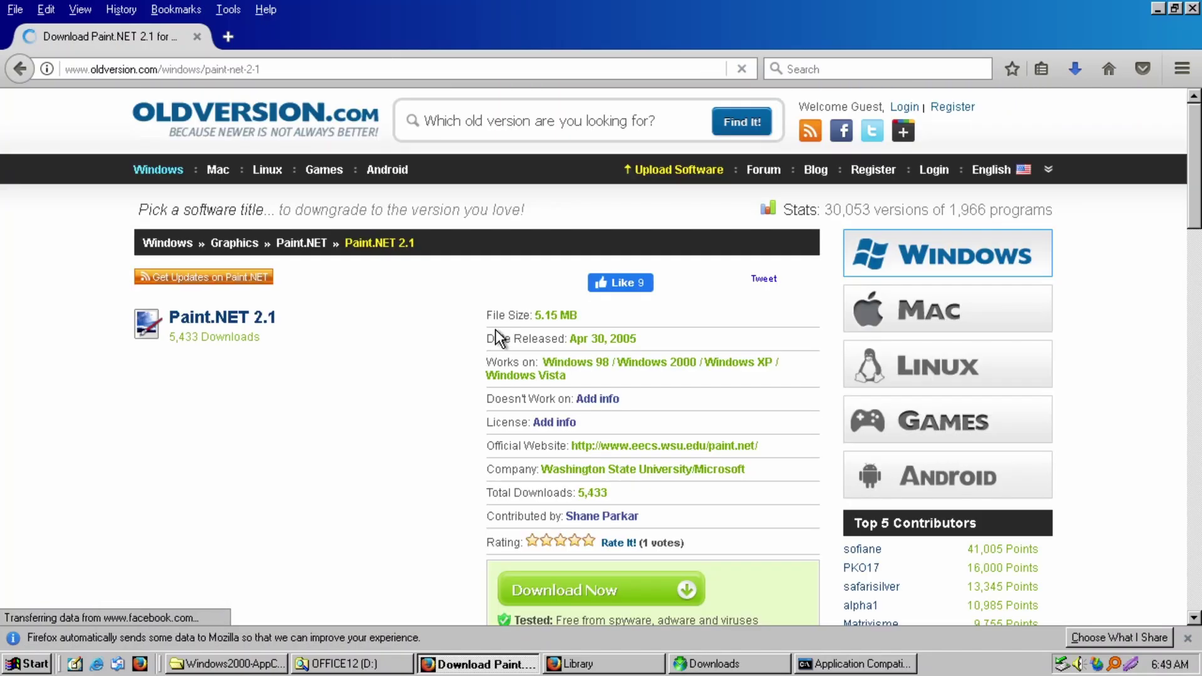
scroll(700, 509, "down", 3)
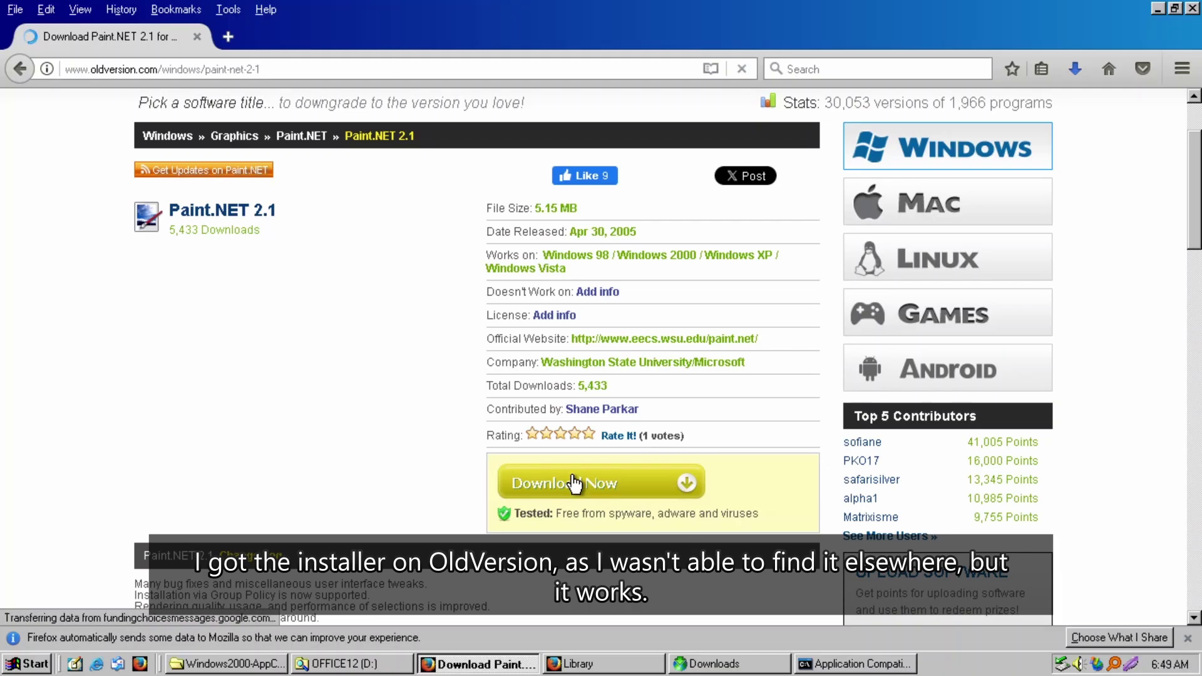
left_click(575, 483)
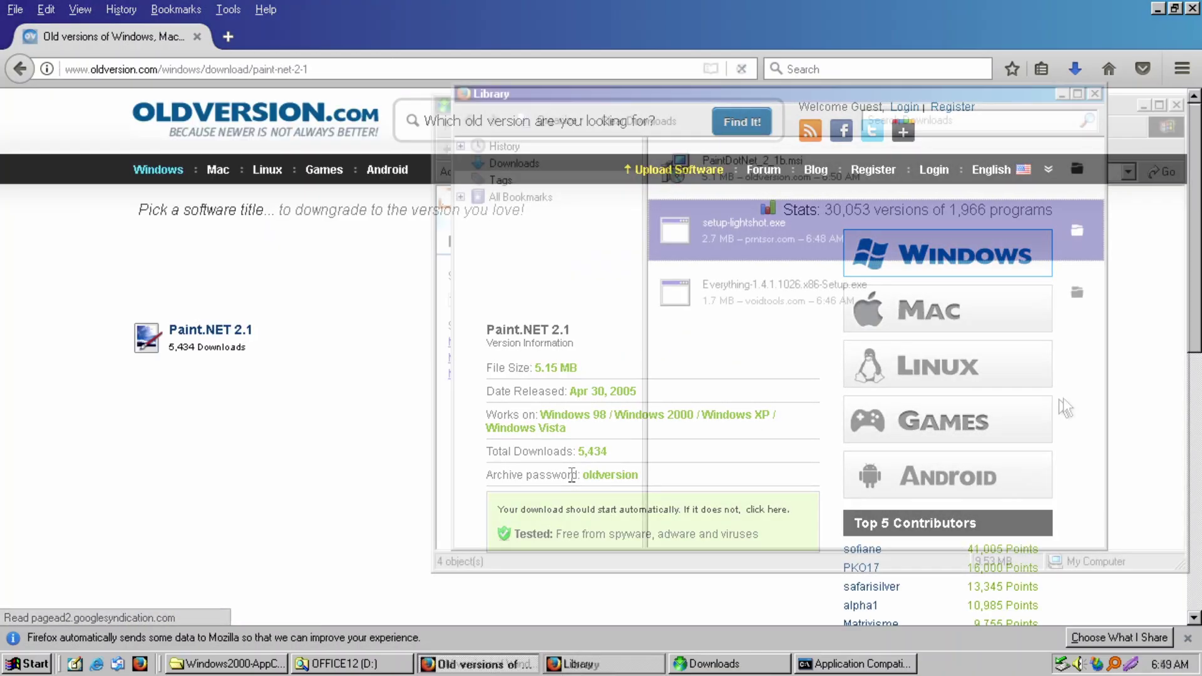
Step: Run PaintDotNet_2_1b from the Downloads folder and install Paint.NET v2.1b, accepting the license and keeping it as default image editor
left_click(1064, 351)
double_click(798, 213)
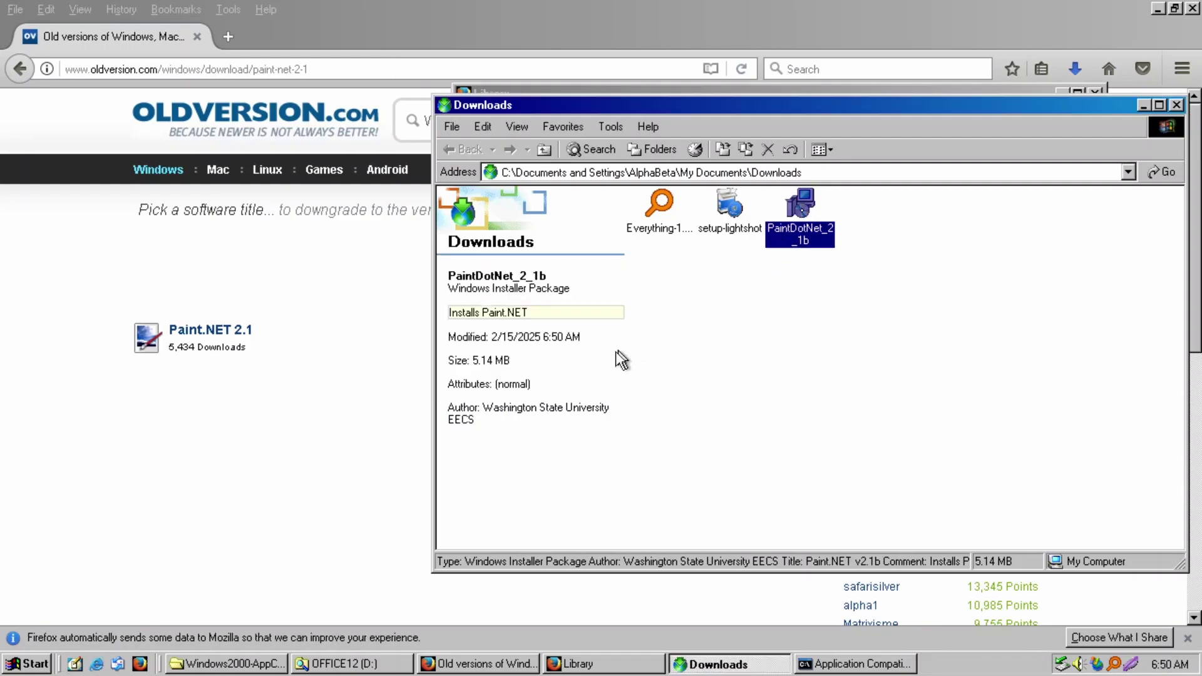
left_click(781, 494)
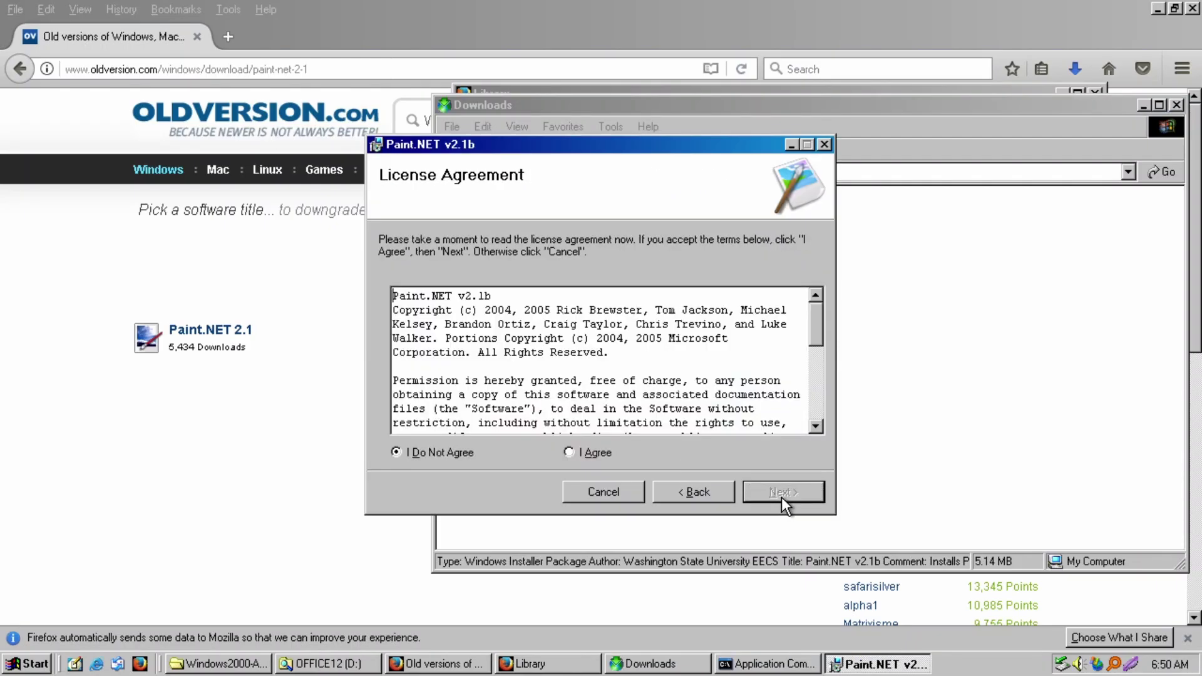
left_click(568, 451)
left_click(765, 488)
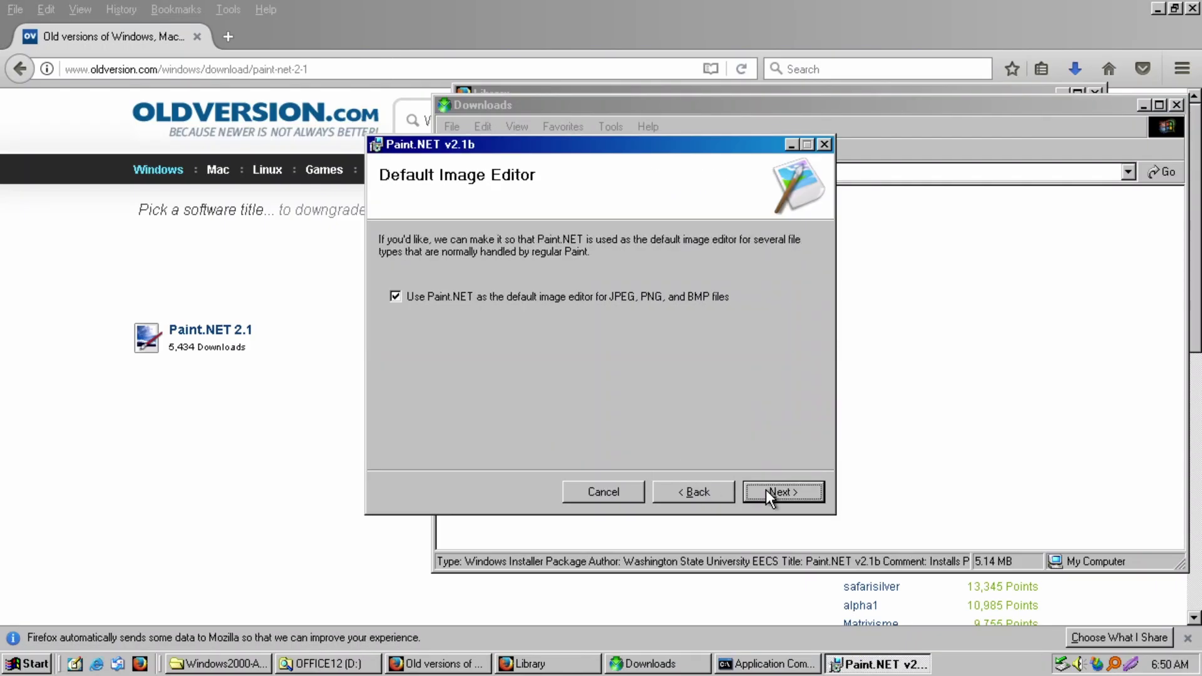
left_click(765, 490)
left_click(768, 488)
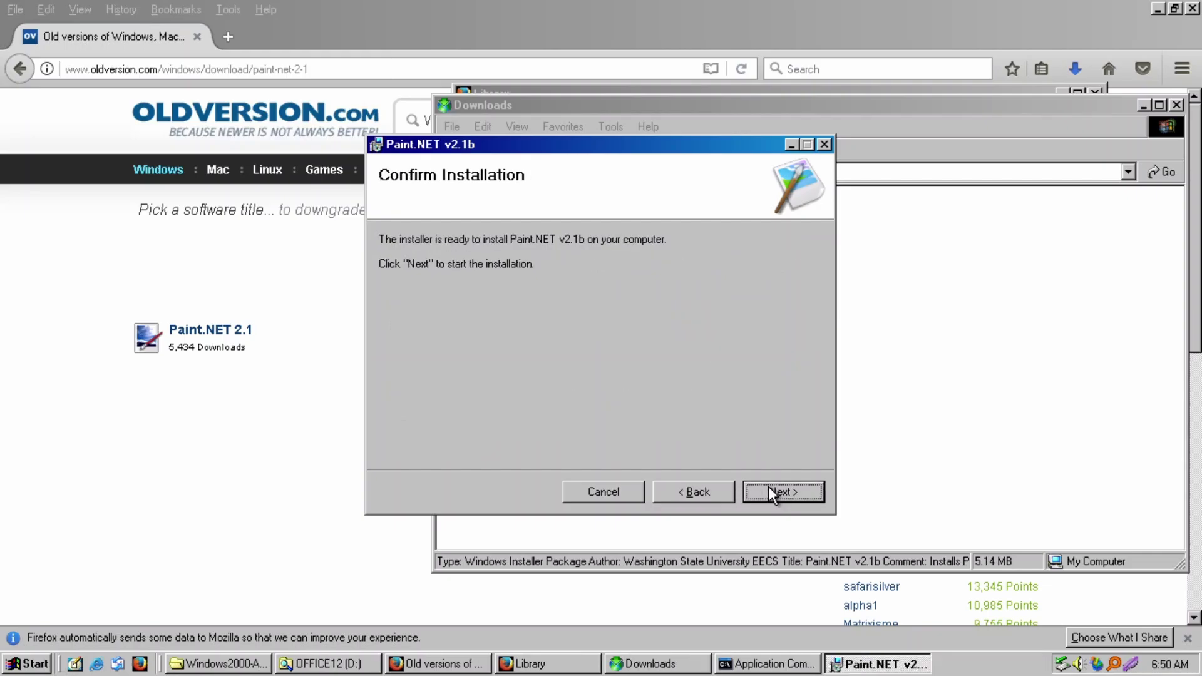
left_click(769, 489)
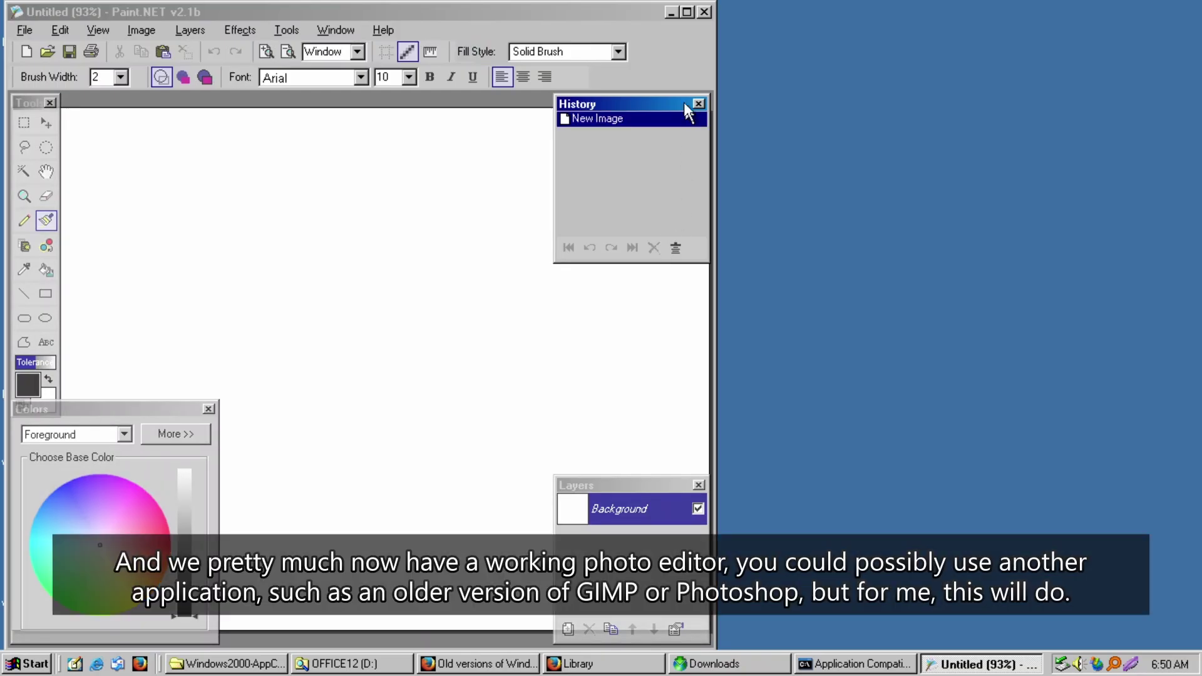
Step: Maximize the Paint.NET window, check its version information and close the About dialog
left_click(692, 11)
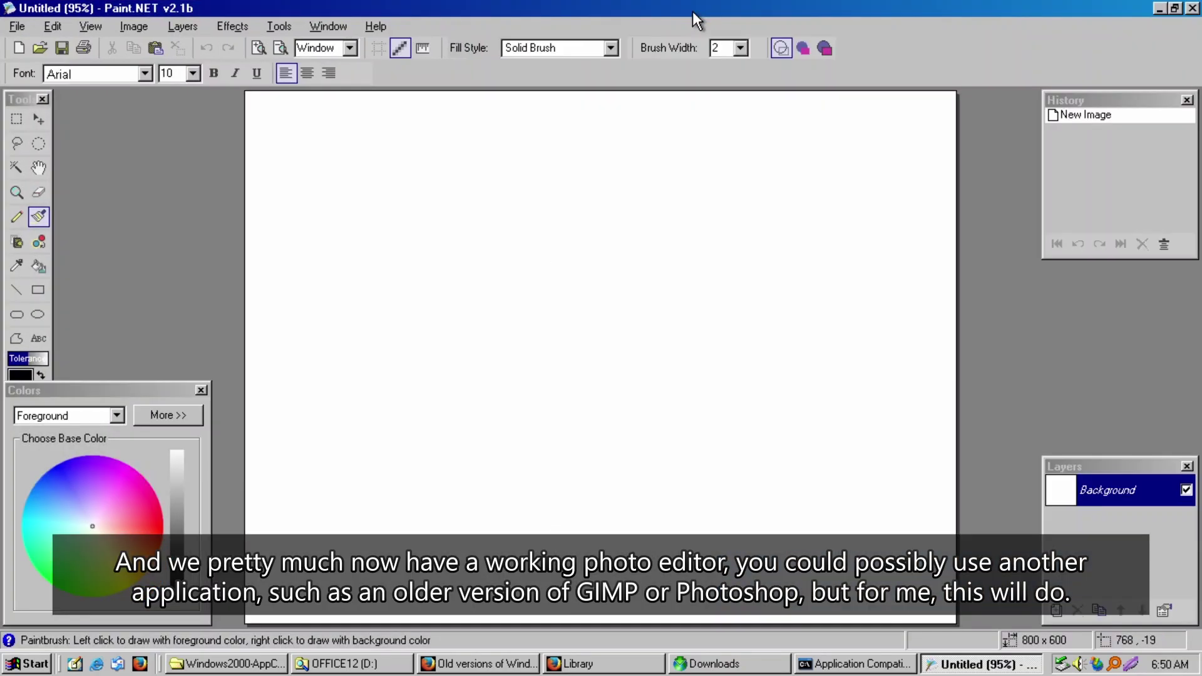
left_click(378, 26)
left_click(394, 74)
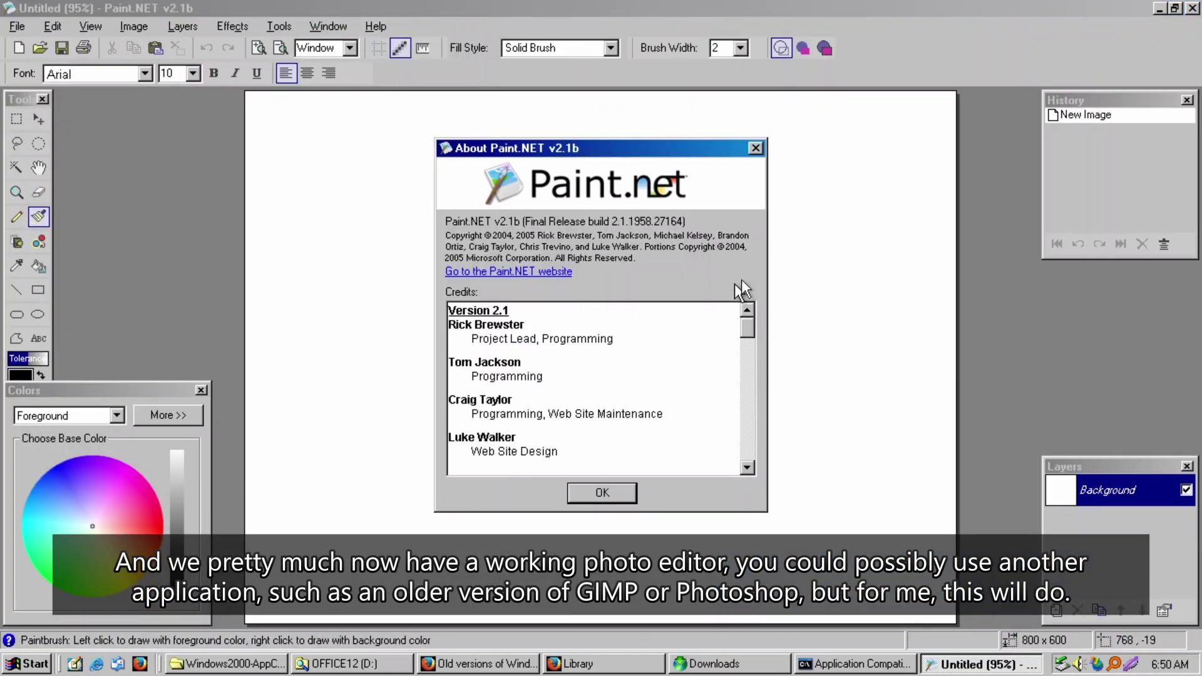
left_click(756, 148)
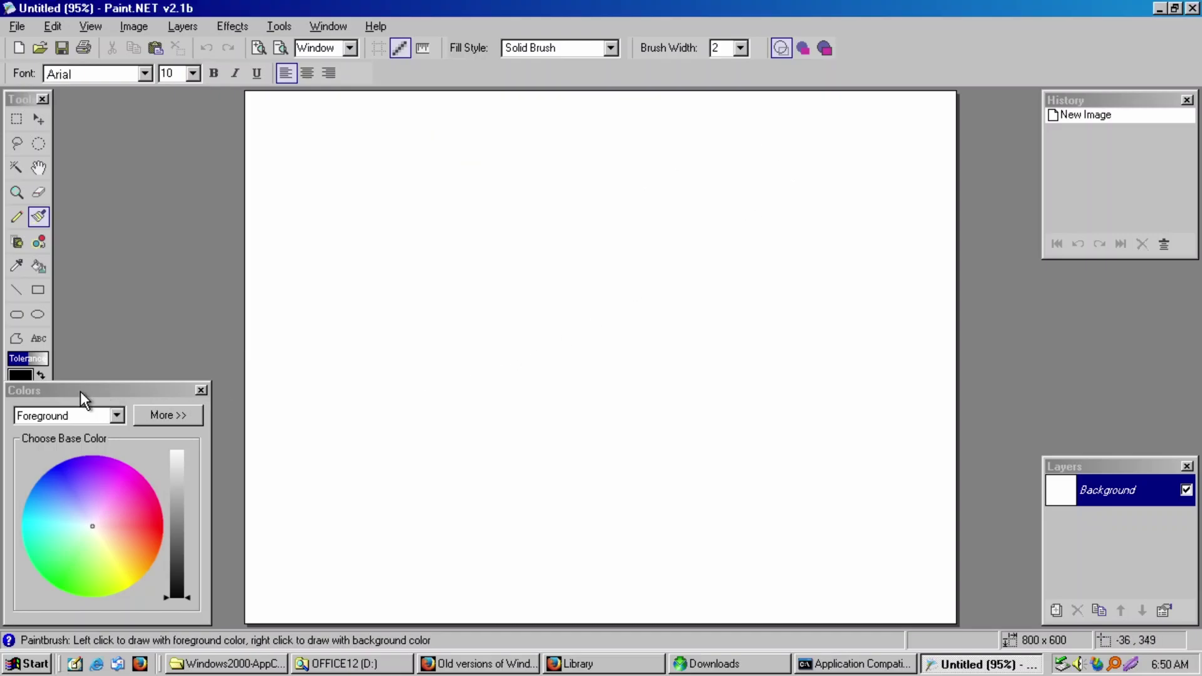
left_click(80, 392)
left_click(278, 26)
mouse_move(317, 29)
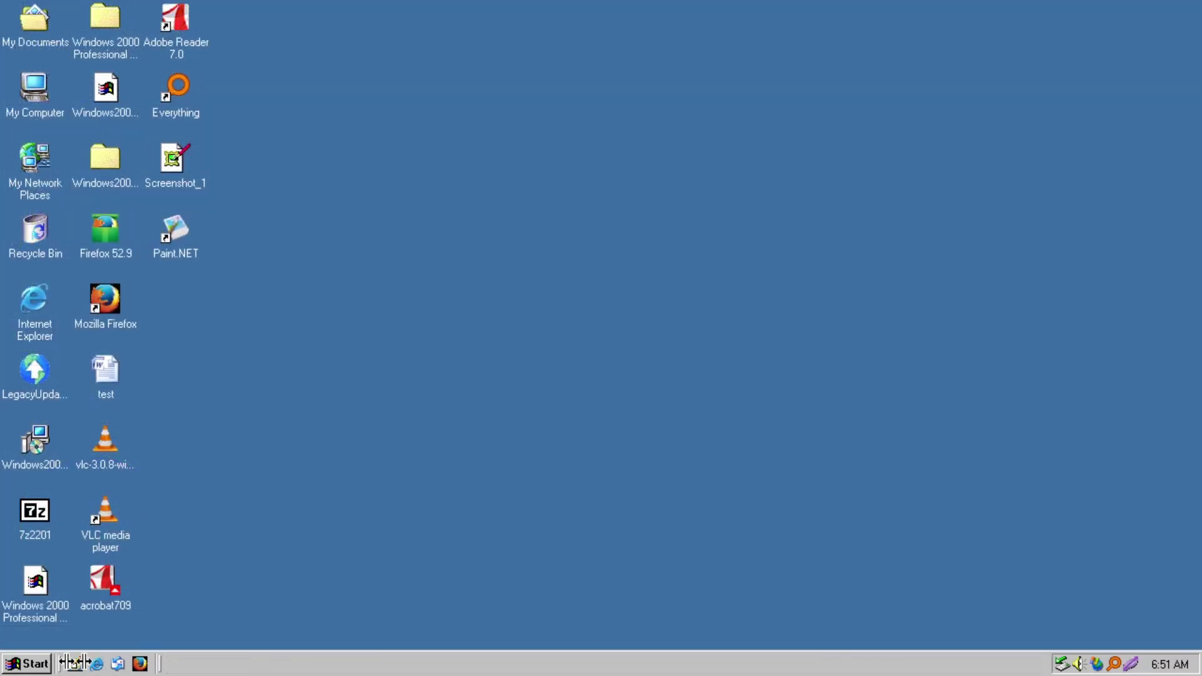
Step: Detach Quick Launch from the taskbar, switch it to large icons and dock it along the right edge of the screen
left_click_drag(59, 667, 684, 297)
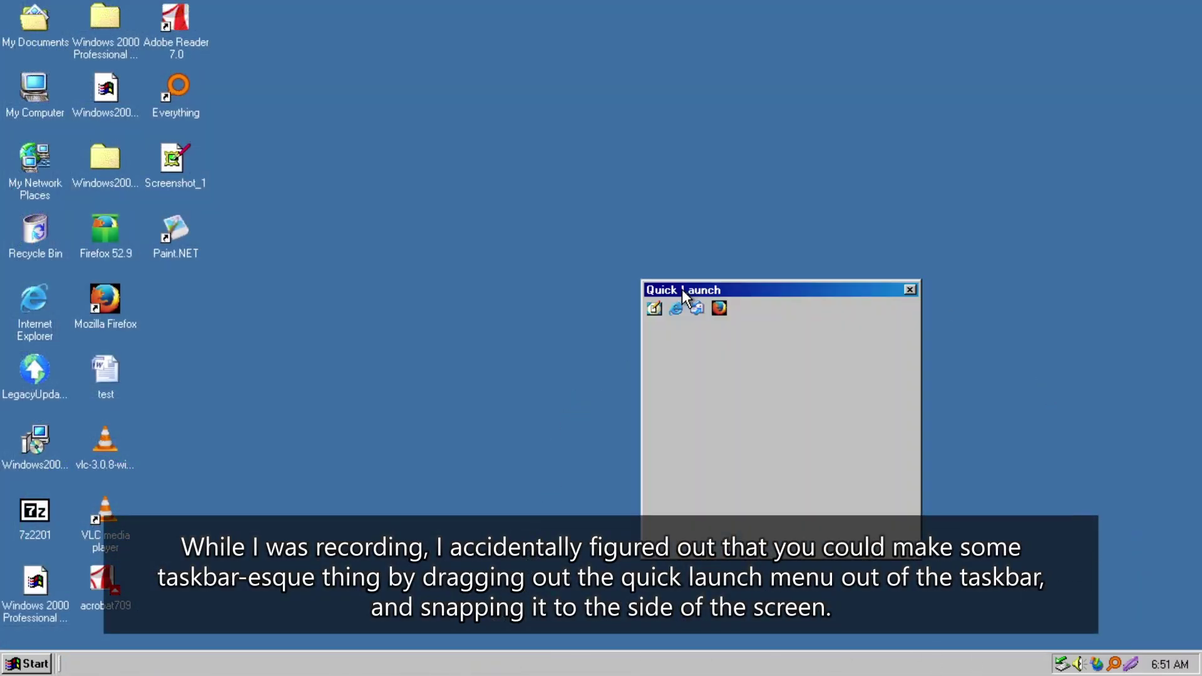
right_click(756, 362)
mouse_move(777, 360)
left_click(877, 362)
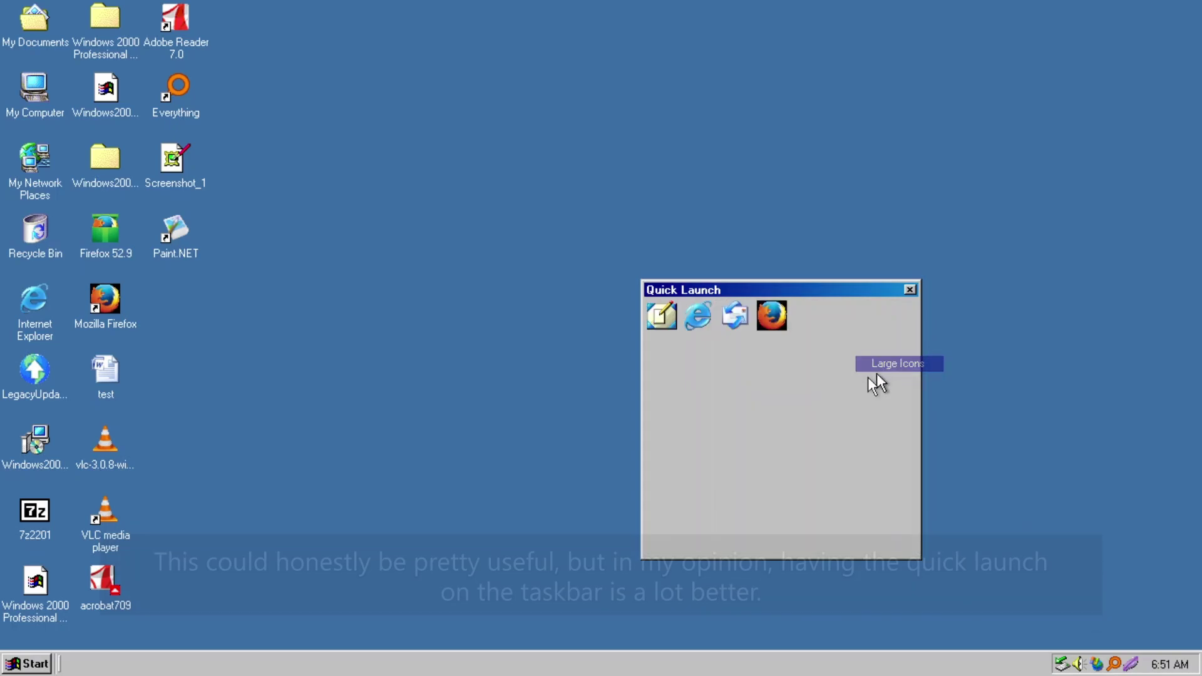
left_click_drag(731, 292, 1162, 300)
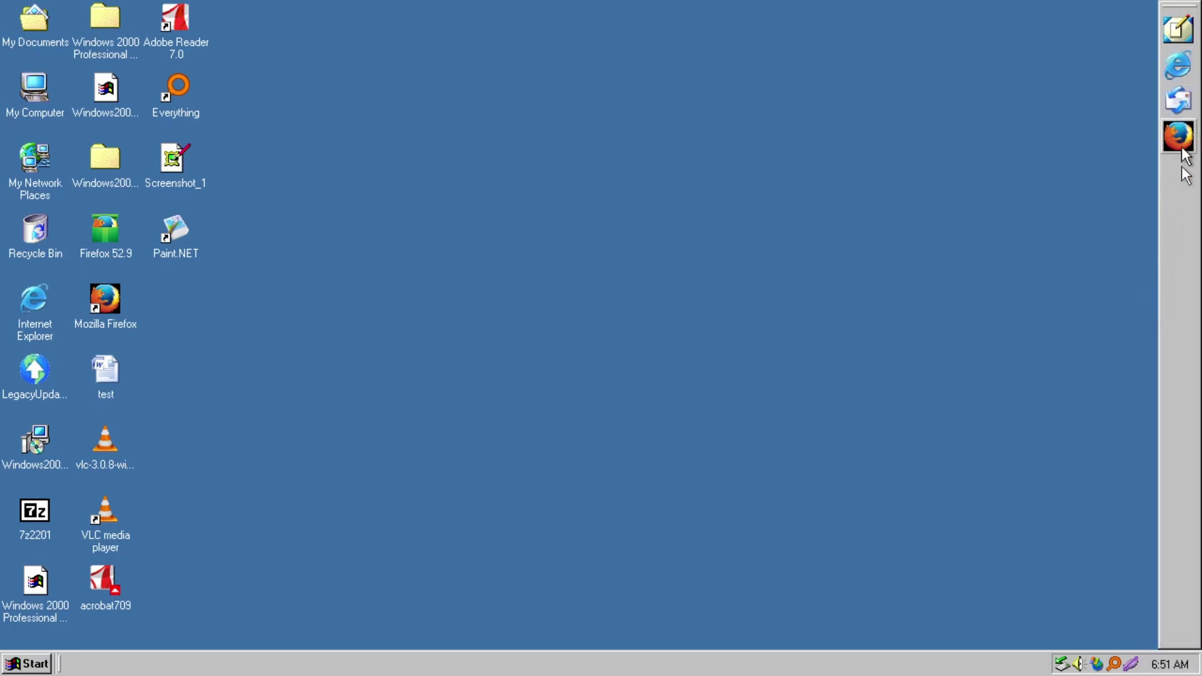
Step: Add the Everything, Paint.NET and VLC media player shortcuts to the docked Quick Launch bar
left_click_drag(191, 98, 1177, 169)
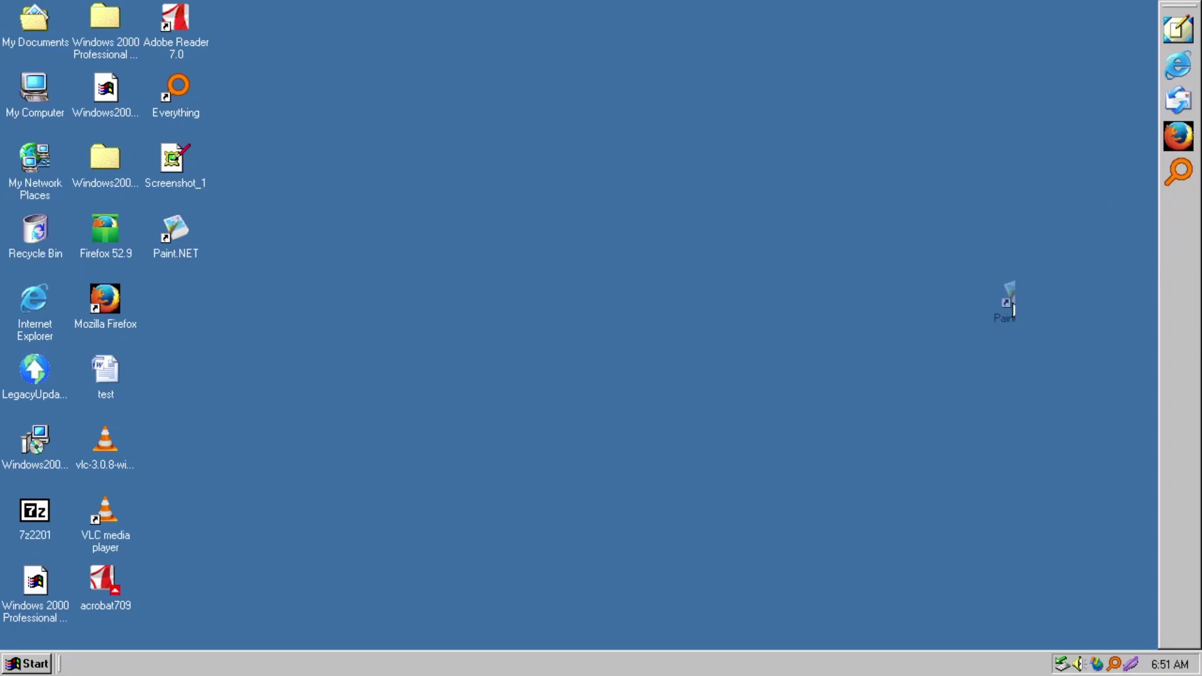
left_click_drag(1013, 309, 1177, 232)
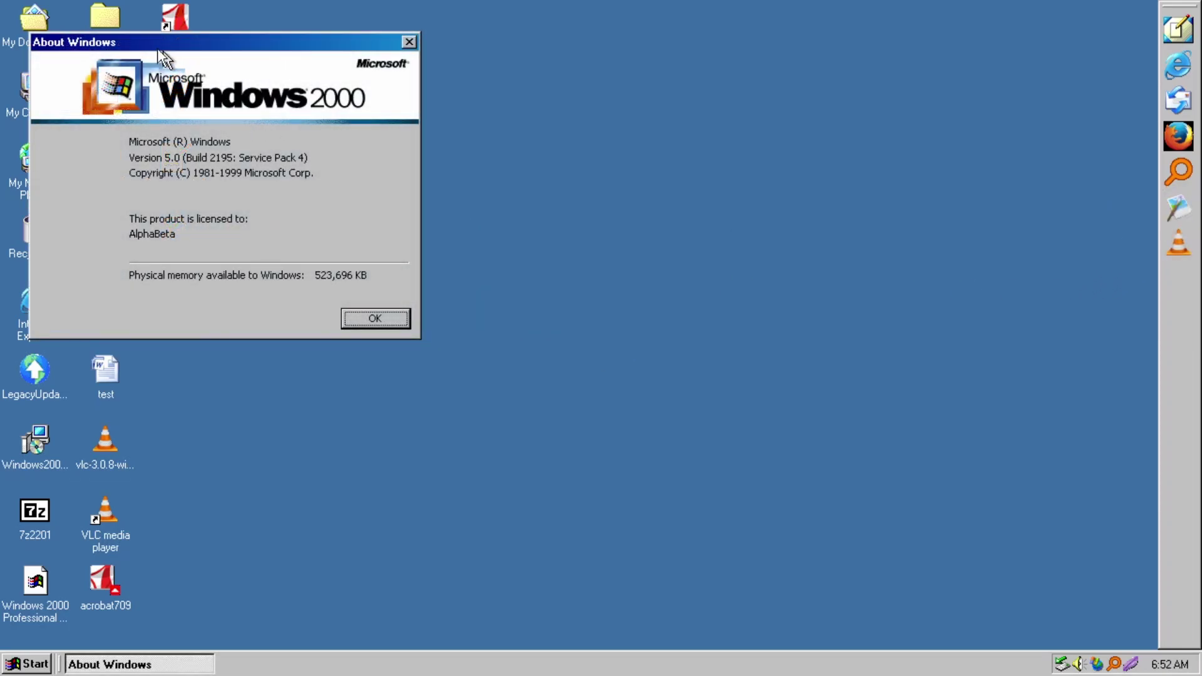
Step: Move the About Windows dialog aside and look through the installed programs, including the Microsoft Office group
mouse_move(161, 53)
left_mouse_down()
mouse_move(418, 163)
mouse_move(515, 175)
mouse_move(514, 165)
left_mouse_up()
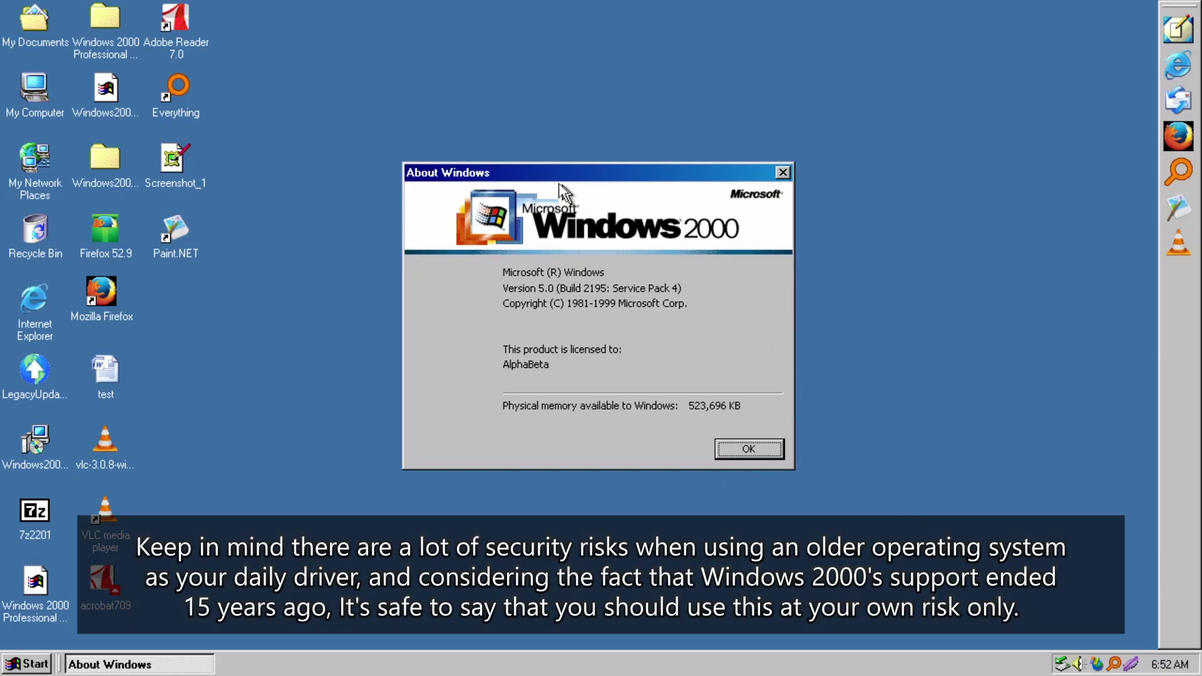
left_click_drag(546, 178, 884, 313)
left_click(25, 664)
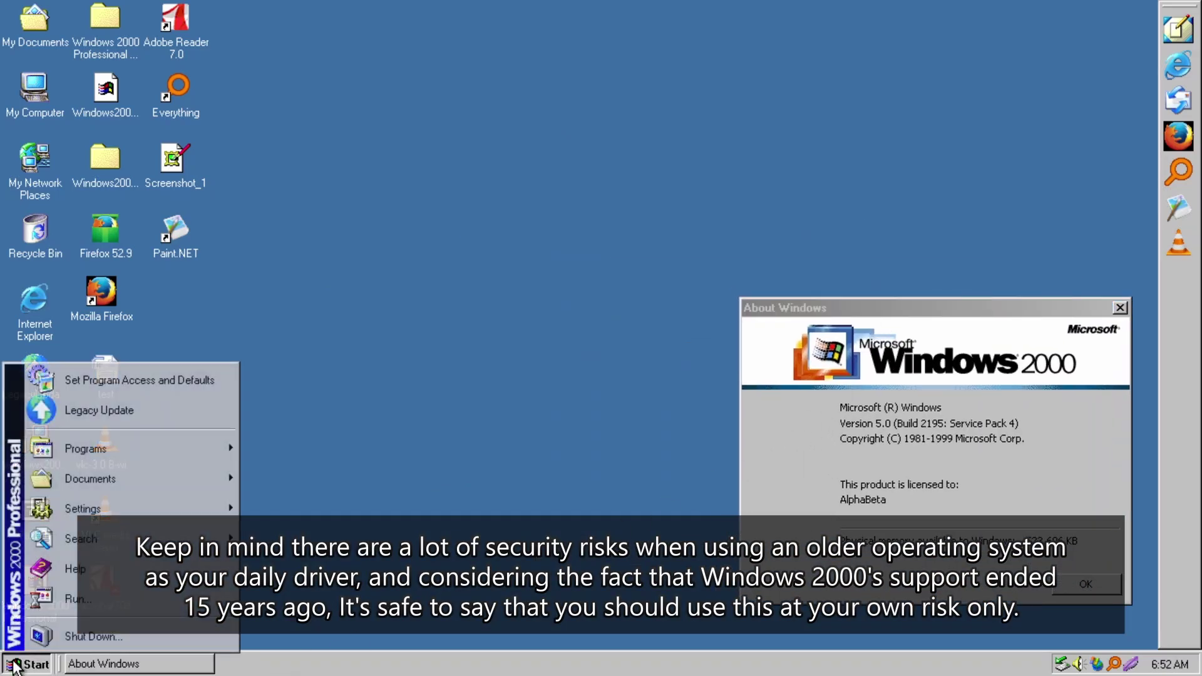
mouse_move(128, 465)
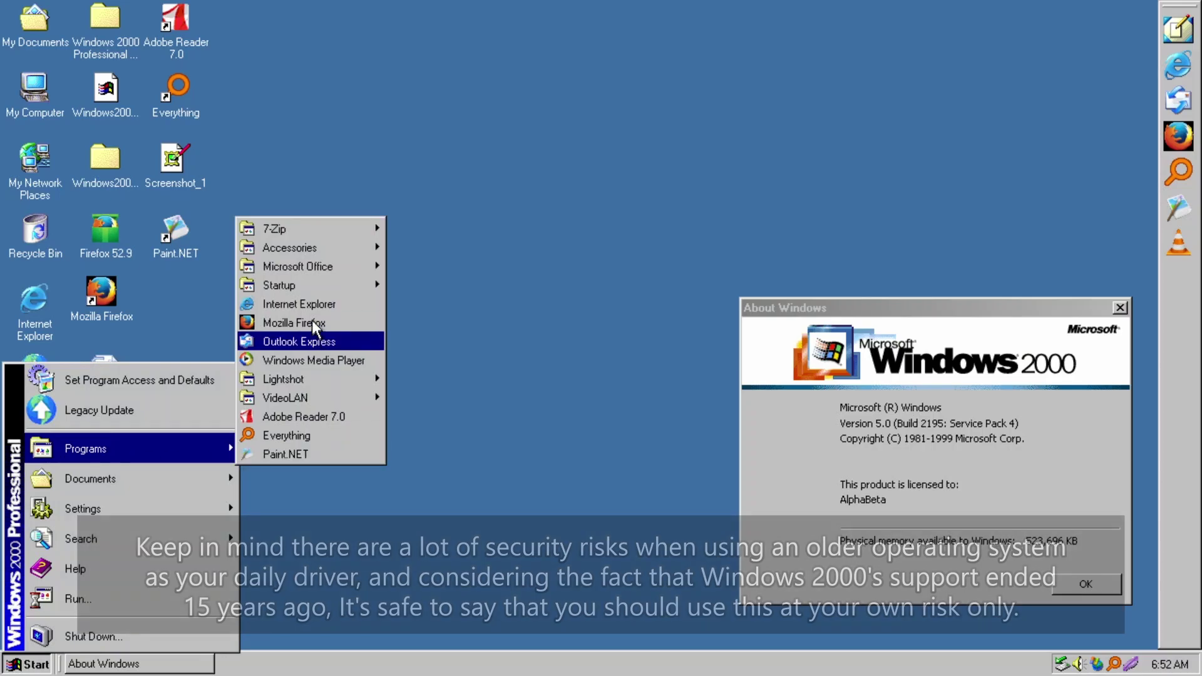
mouse_move(306, 243)
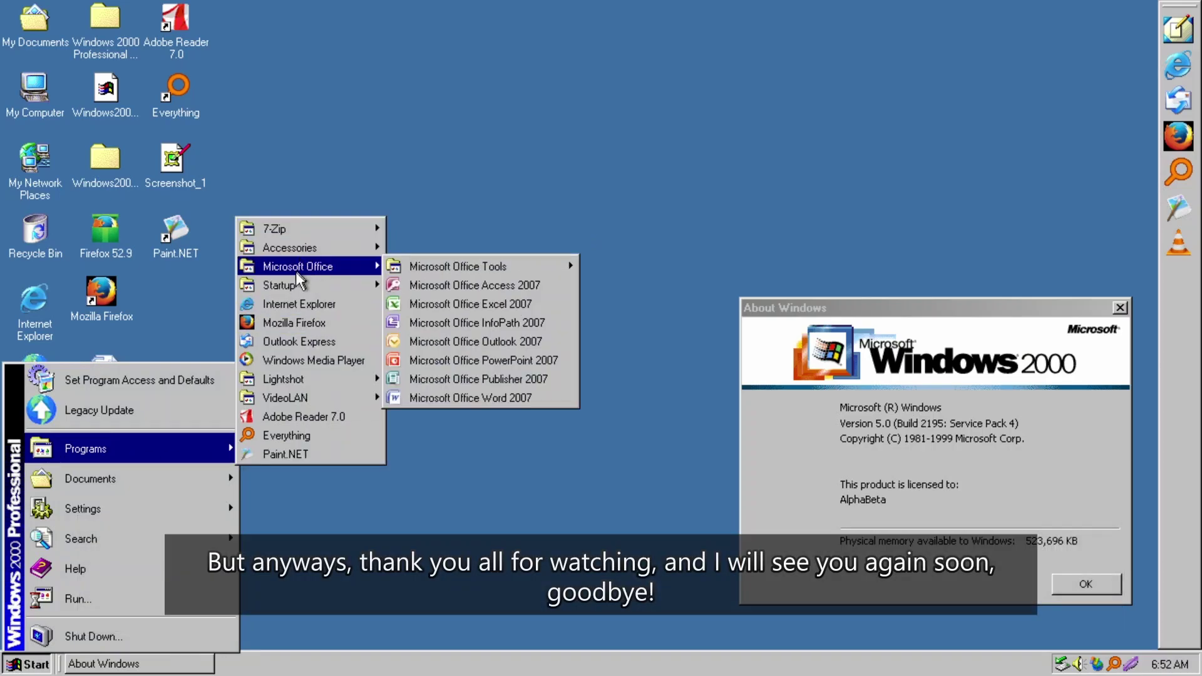